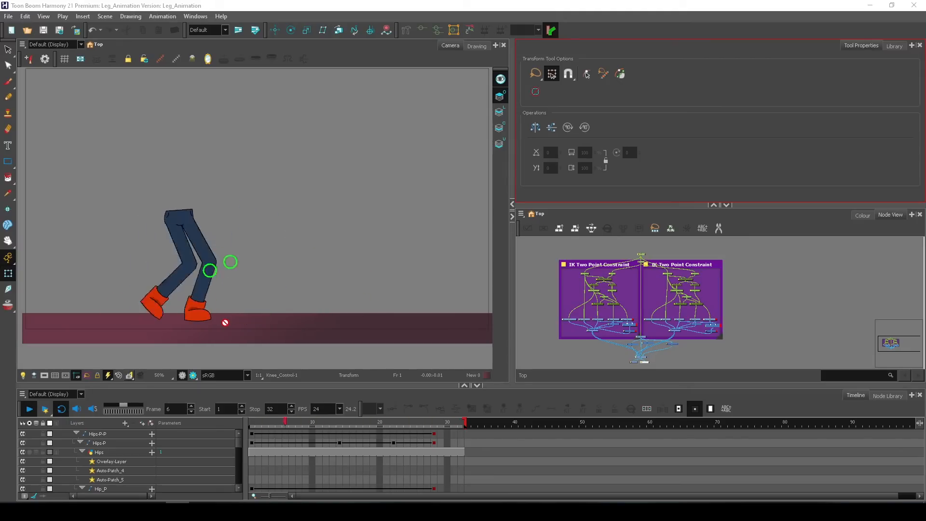
# Play back the leg walk animation and scrub through its frames.
pyautogui.click(35, 407)
pyautogui.moveTo(331, 421); pyautogui.dragTo(455, 423)
pyautogui.click(347, 318)
pyautogui.click(347, 318)
pyautogui.moveTo(347, 318)
pyautogui.mouseDown()
pyautogui.moveTo(367, 278)
pyautogui.moveTo(310, 281)
pyautogui.moveTo(421, 289)
pyautogui.moveTo(362, 286)
pyautogui.moveTo(353, 311)
pyautogui.moveTo(316, 304)
pyautogui.moveTo(328, 313)
pyautogui.moveTo(402, 299)
pyautogui.moveTo(336, 307)
pyautogui.moveTo(386, 312)
pyautogui.moveTo(351, 314)
pyautogui.mouseUp()
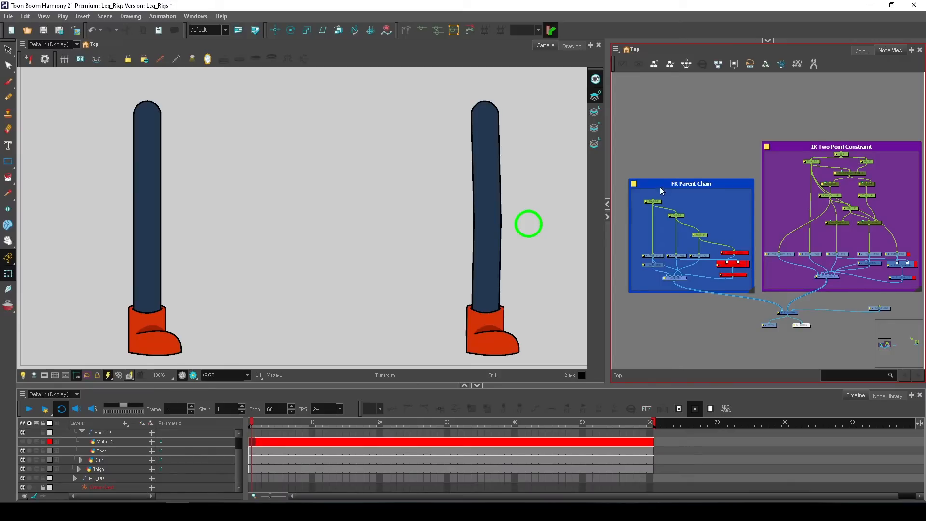
# Select the FK Parent Chain node group to examine how its pegs and drawings are arranged.
pyautogui.moveTo(672, 157); pyautogui.dragTo(695, 160)
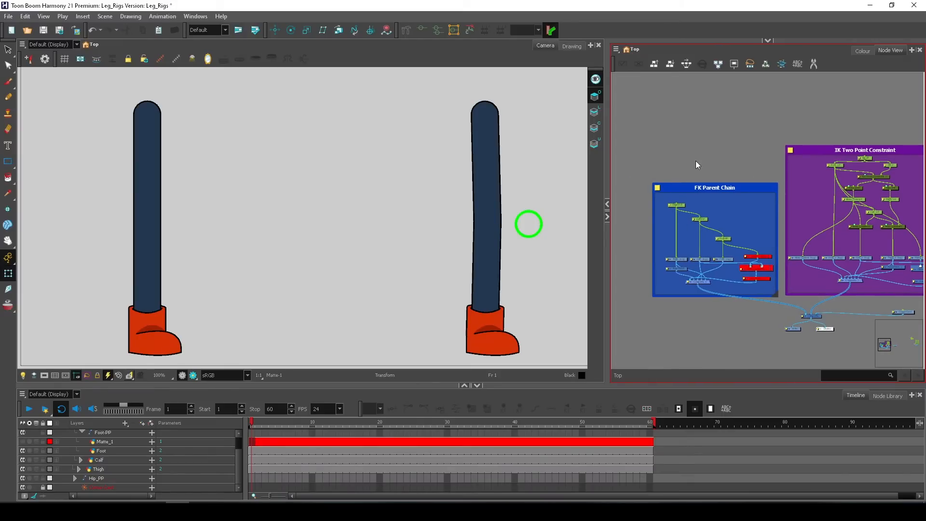
pyautogui.click(595, 80)
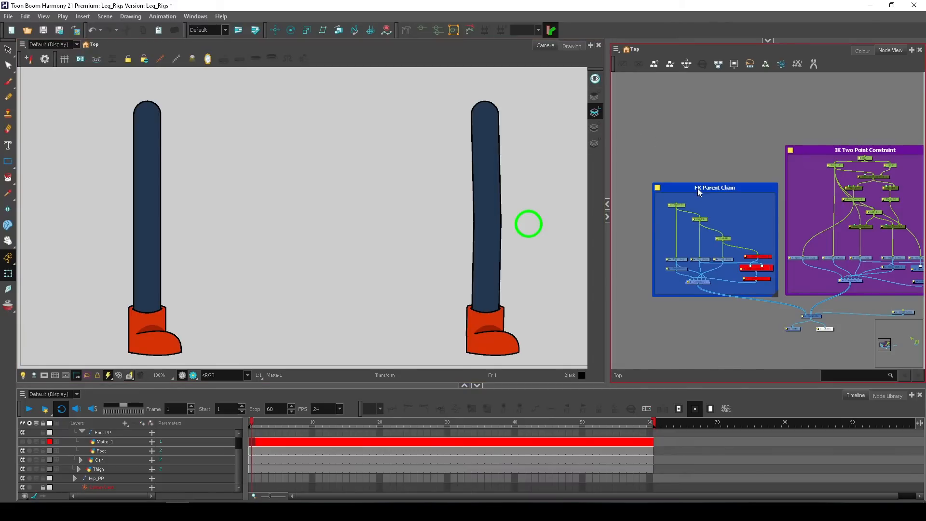
pyautogui.click(699, 191)
pyautogui.moveTo(691, 170); pyautogui.dragTo(731, 166)
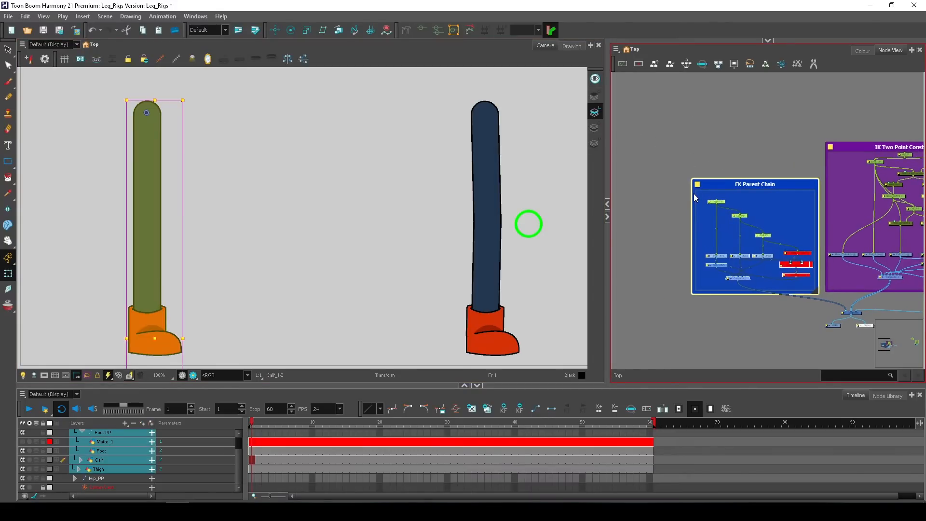
pyautogui.scroll(3, 686, 186)
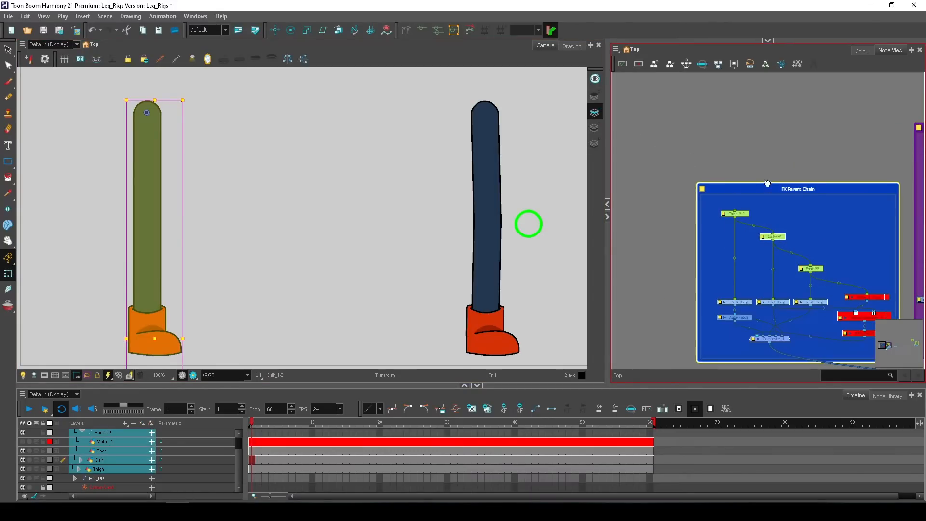
pyautogui.moveTo(764, 181); pyautogui.dragTo(708, 161)
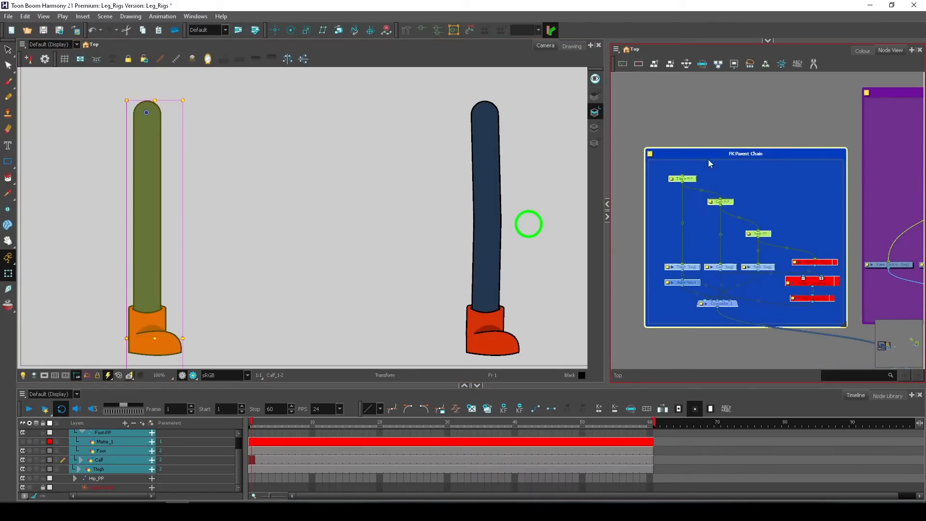
# Inspect the thigh, calf and foot drawing nodes and their pegs one by one in the FK Parent Chain.
pyautogui.click(694, 267)
pyautogui.click(730, 268)
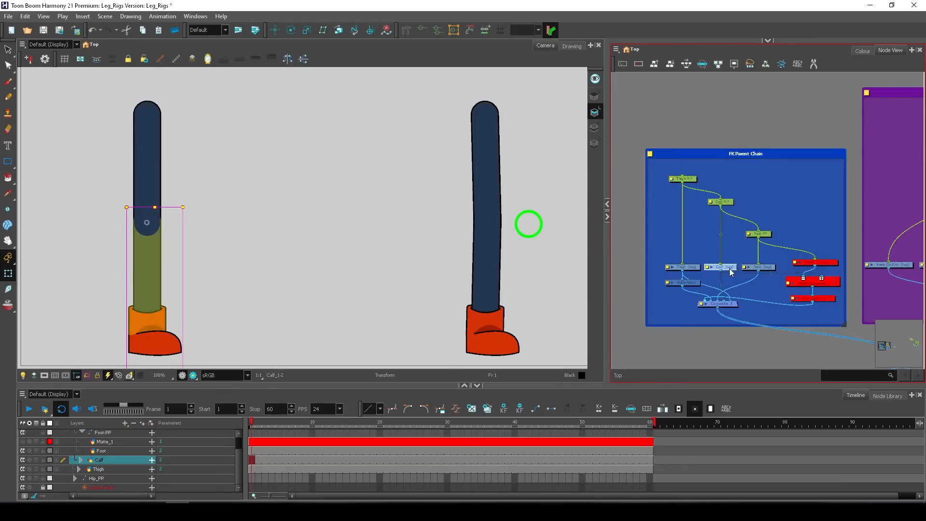
pyautogui.click(764, 268)
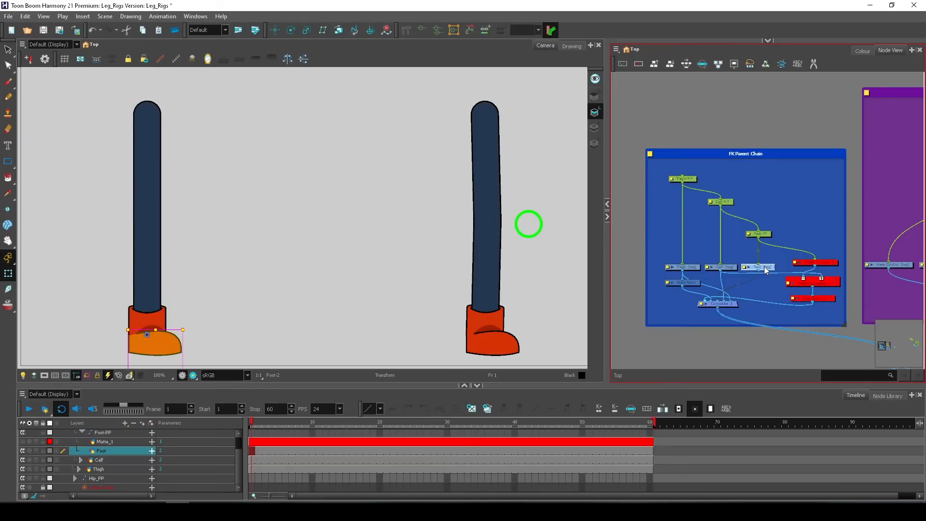
pyautogui.click(690, 183)
pyautogui.click(723, 205)
pyautogui.click(767, 236)
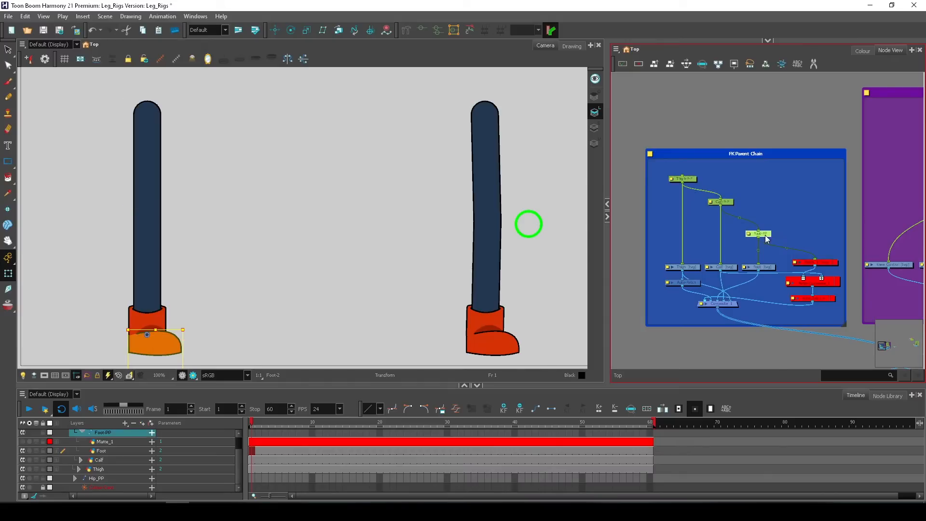
# Try rotating the FK leg from the hip with its thigh peg, and undo the rotations.
pyautogui.click(682, 178)
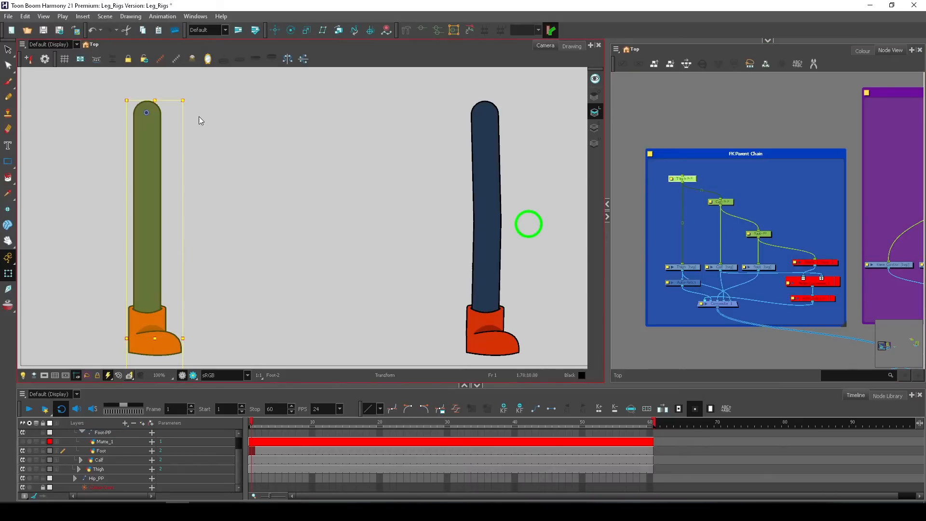
pyautogui.moveTo(188, 95); pyautogui.dragTo(170, 100)
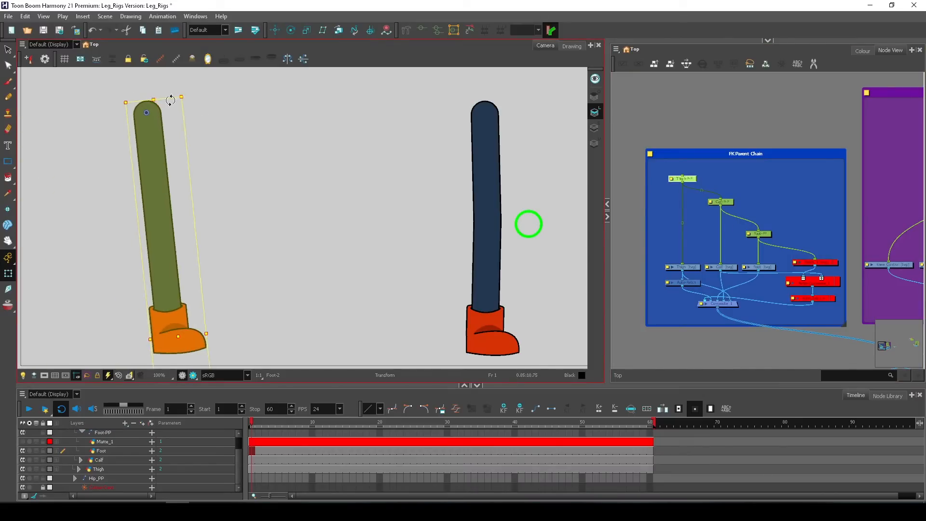
pyautogui.moveTo(217, 211); pyautogui.dragTo(306, 224)
pyautogui.moveTo(328, 110)
pyautogui.mouseDown()
pyautogui.moveTo(289, 184)
pyautogui.moveTo(316, 112)
pyautogui.mouseUp()
pyautogui.hotkey('ctrl', 'z')
pyautogui.hotkey('ctrl', 'z')
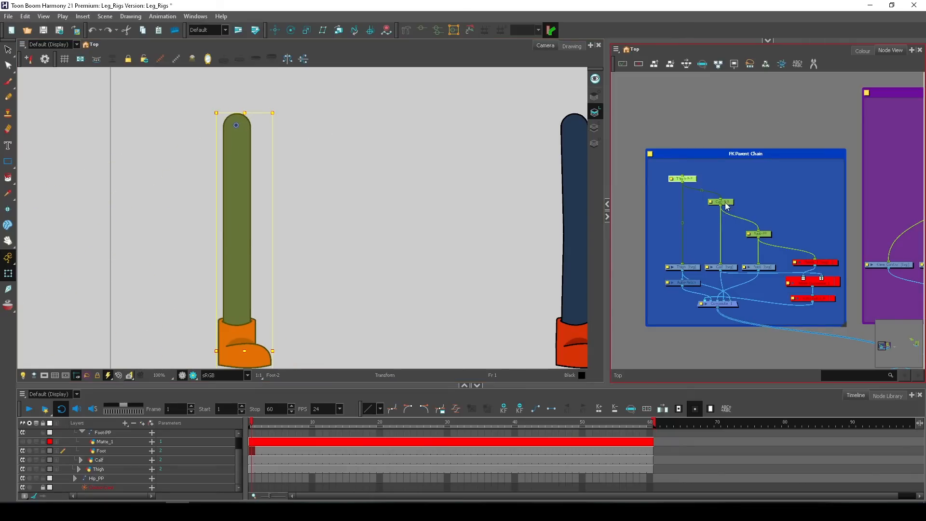
# Try bending the FK leg by rotating its calf peg and foot peg, undoing each rotation.
pyautogui.click(726, 205)
pyautogui.moveTo(294, 242); pyautogui.dragTo(353, 277)
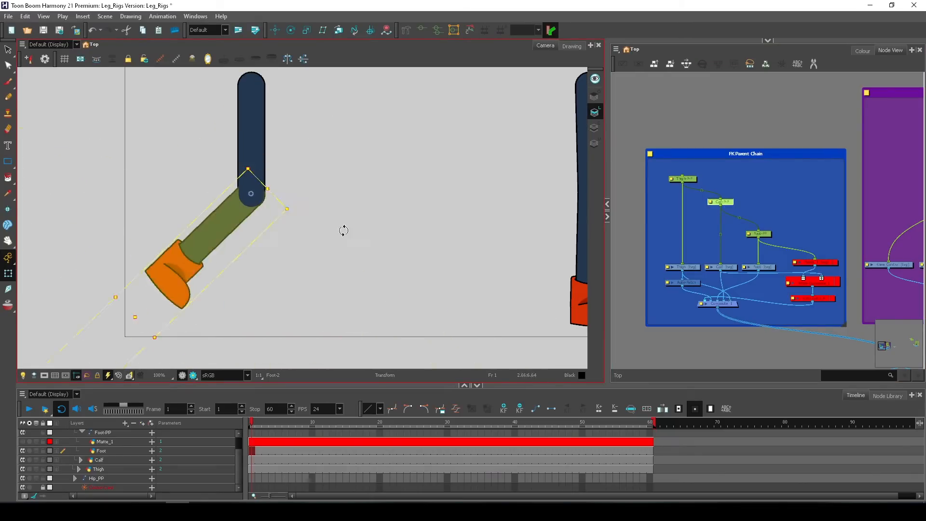
pyautogui.hotkey('ctrl', 'z')
pyautogui.click(760, 235)
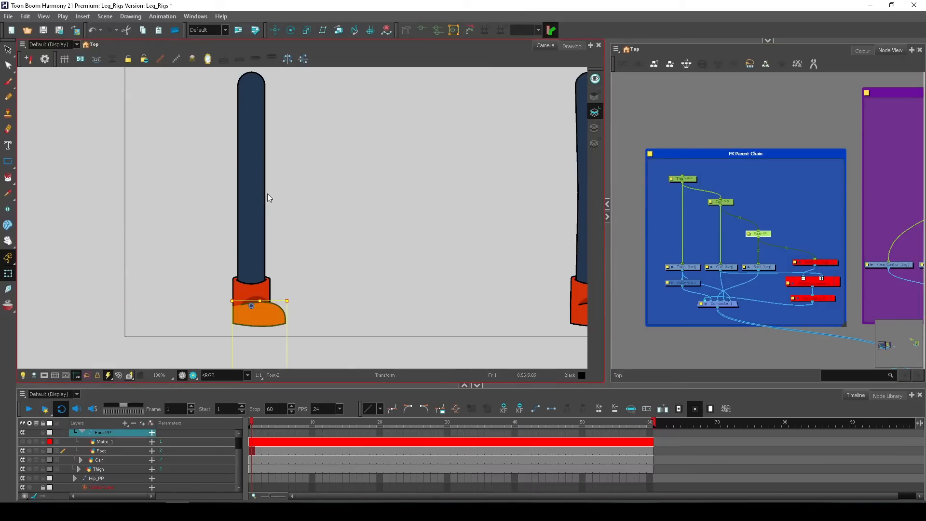
pyautogui.moveTo(297, 302); pyautogui.dragTo(319, 302)
pyautogui.hotkey('ctrl', 'z')
pyautogui.click(721, 201)
pyautogui.moveTo(304, 176); pyautogui.dragTo(361, 217)
pyautogui.hotkey('ctrl', 'z')
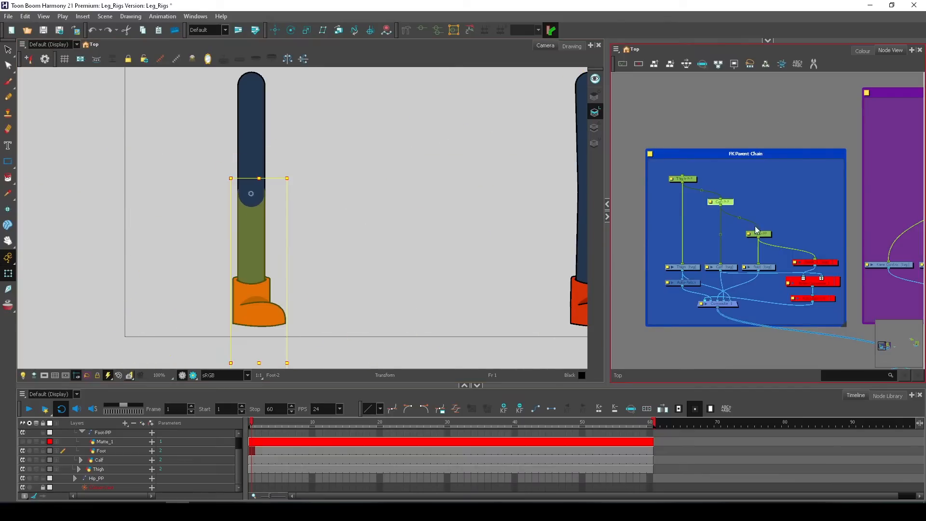
# Test the thigh peg's effect on the whole FK leg once more, and undo the rotation.
pyautogui.click(689, 179)
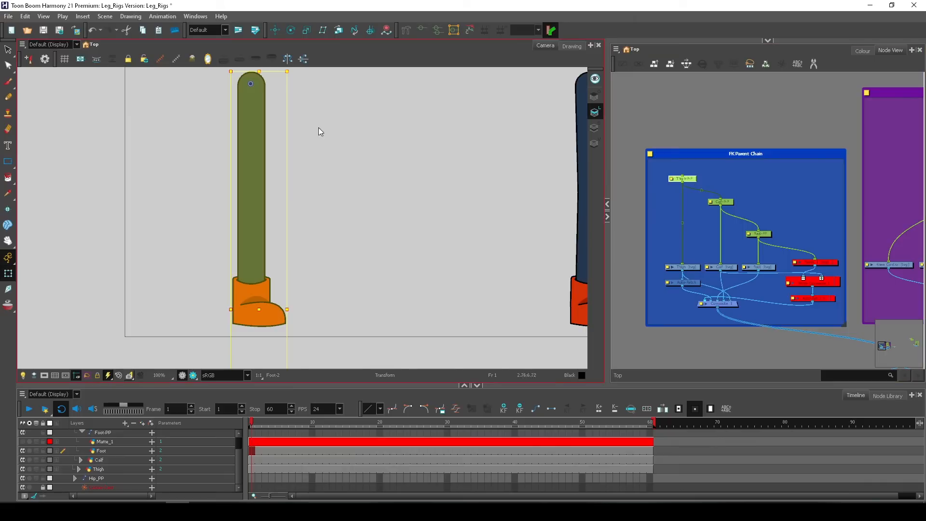
pyautogui.press('space')
pyautogui.moveTo(285, 167); pyautogui.dragTo(296, 186)
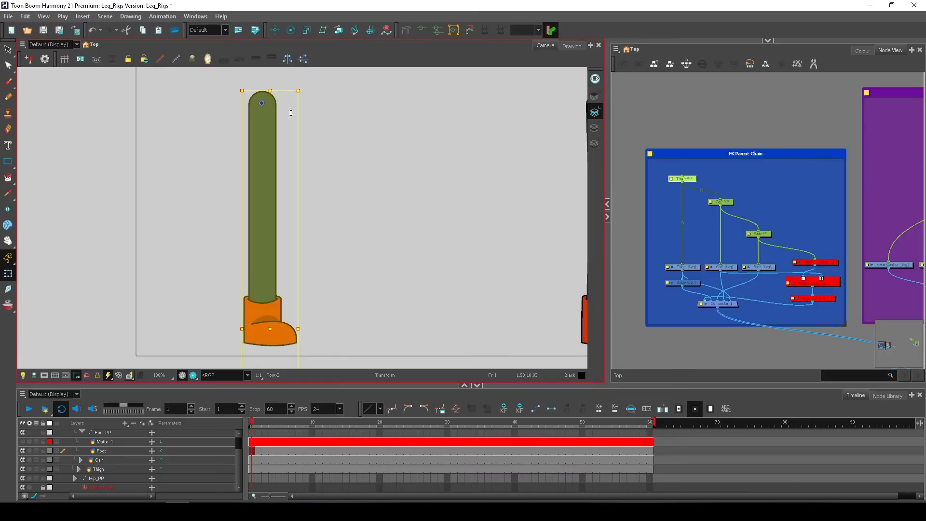
pyautogui.moveTo(303, 87); pyautogui.dragTo(278, 89)
pyautogui.hotkey('ctrl', 'z')
# Select the IK Two Point Constraint group to examine its nodes and matching leg, and clear the selection.
pyautogui.click(740, 155)
pyautogui.moveTo(765, 134); pyautogui.dragTo(665, 128)
pyautogui.moveTo(885, 99); pyautogui.dragTo(713, 138)
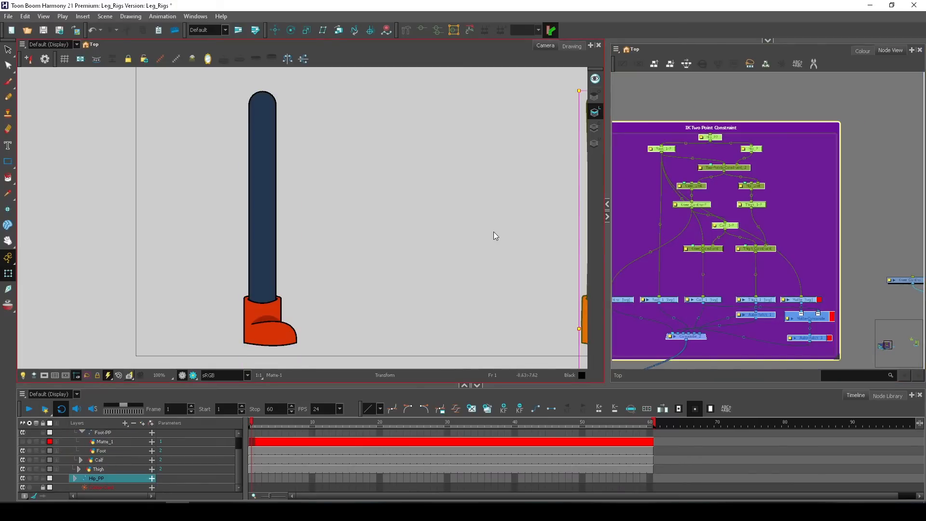
pyautogui.moveTo(501, 260); pyautogui.dragTo(311, 242)
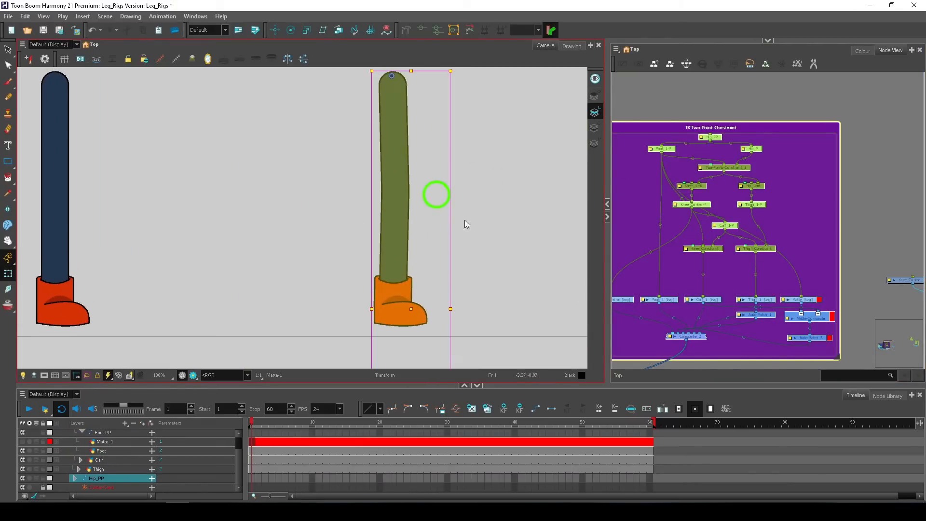
pyautogui.click(462, 219)
pyautogui.scroll(-1, 449, 193)
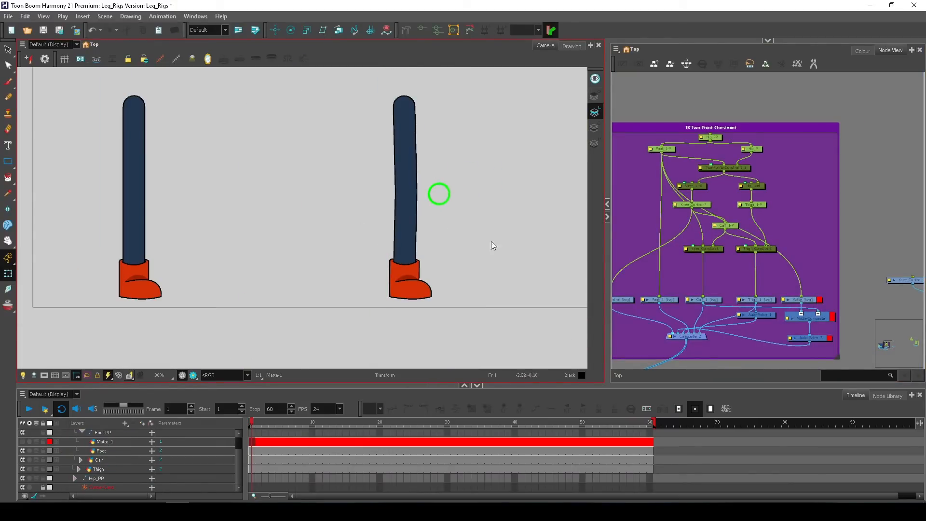
pyautogui.moveTo(636, 256); pyautogui.dragTo(678, 260)
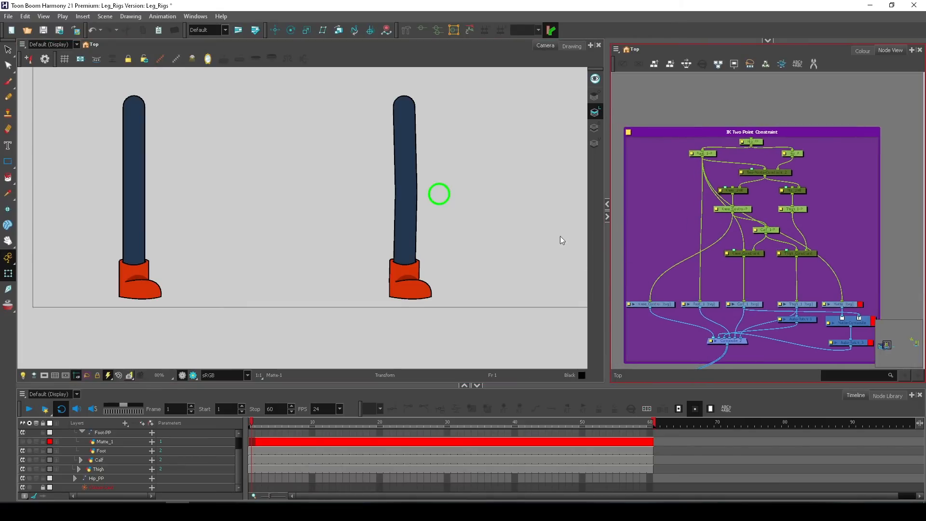
# Try manipulating the IK leg at its green knee control, undo the changes and clear the selection.
pyautogui.click(439, 194)
pyautogui.moveTo(441, 202)
pyautogui.mouseDown()
pyautogui.moveTo(504, 182)
pyautogui.moveTo(358, 185)
pyautogui.moveTo(500, 209)
pyautogui.moveTo(431, 201)
pyautogui.mouseUp()
pyautogui.hotkey('ctrl', 'z')
pyautogui.hotkey('ctrl', 'z')
pyautogui.hotkey('ctrl', 'z')
pyautogui.hotkey('ctrl', 'z')
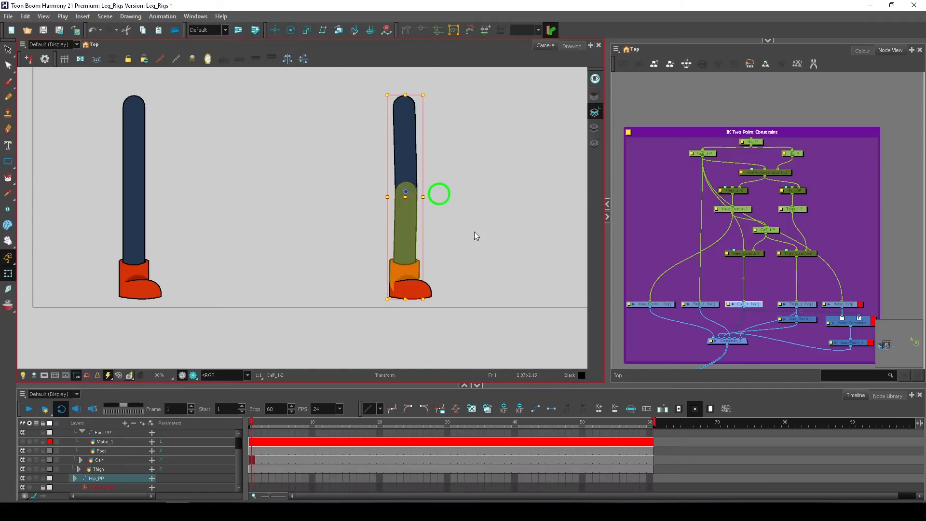
pyautogui.click(701, 280)
# Disconnect the FK and IK leg rigs from the main composite below the node groups.
pyautogui.moveTo(900, 272); pyautogui.dragTo(850, 252)
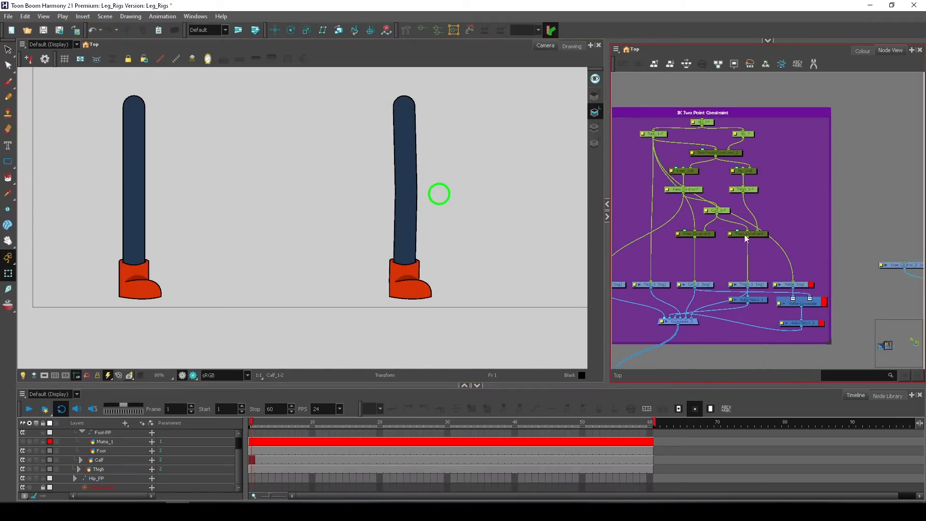
pyautogui.moveTo(680, 246); pyautogui.dragTo(750, 245)
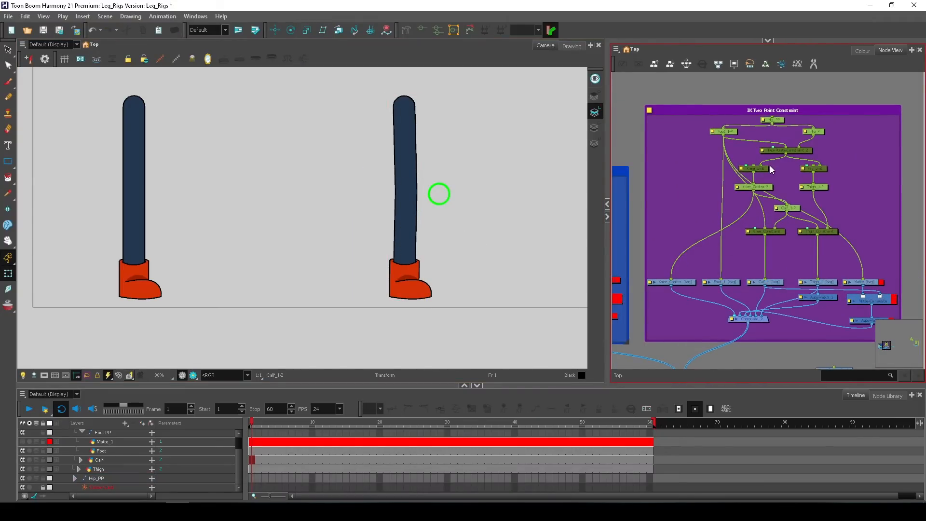
pyautogui.moveTo(776, 311); pyautogui.dragTo(729, 250)
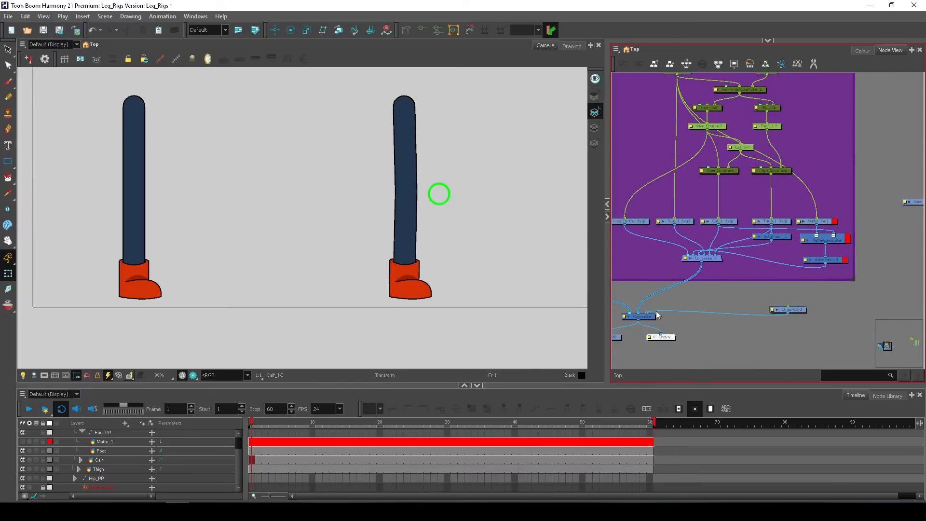
pyautogui.moveTo(638, 312)
pyautogui.mouseDown()
pyautogui.moveTo(629, 318)
pyautogui.moveTo(635, 325)
pyautogui.mouseUp()
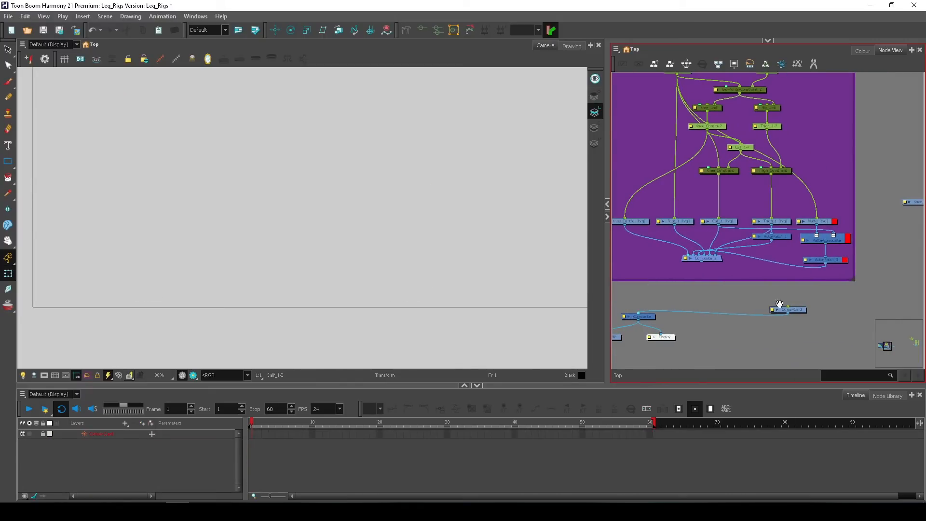
# Connect the unrigged leg's Composite_4 to the main composite and centre the leg in the camera view.
pyautogui.moveTo(838, 281); pyautogui.dragTo(761, 283)
pyautogui.scroll(-3, 861, 267)
pyautogui.moveTo(854, 263); pyautogui.dragTo(631, 273)
pyautogui.scroll(-1, 789, 265)
pyautogui.press('space')
pyautogui.moveTo(486, 246); pyautogui.dragTo(439, 269)
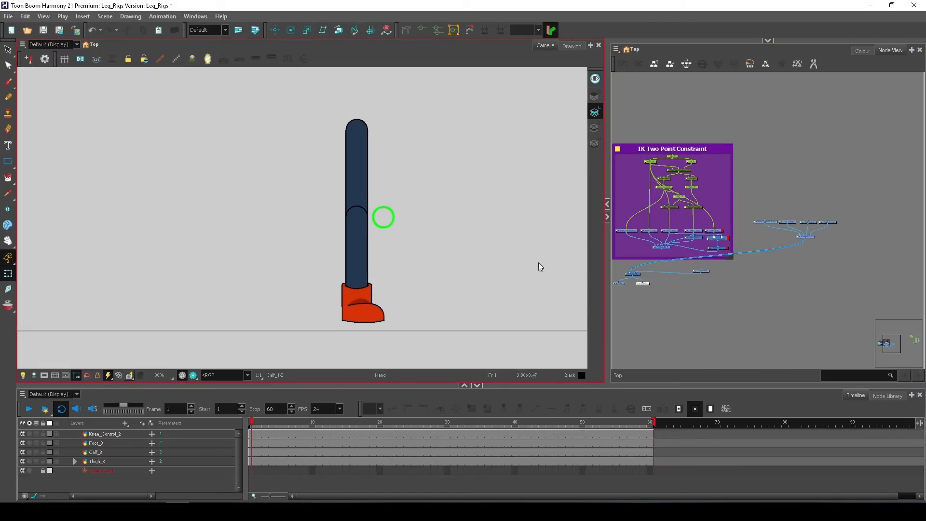
# Examine the Knee_Control_2, Foot_3, Calf_3 and Thigh_3 drawing nodes feeding Composite_4, and select Thigh_3.
pyautogui.scroll(5, 817, 235)
pyautogui.moveTo(796, 208); pyautogui.dragTo(748, 259)
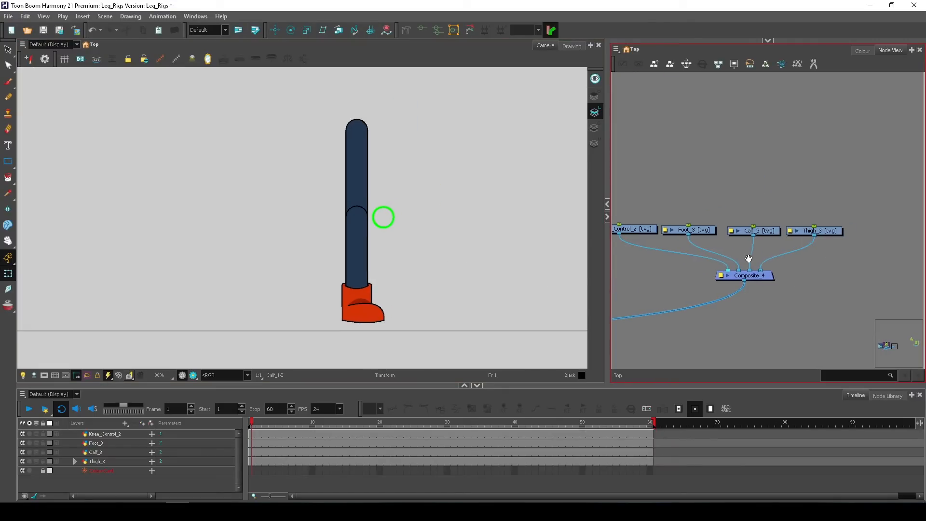
pyautogui.moveTo(631, 207)
pyautogui.mouseDown()
pyautogui.moveTo(810, 240)
pyautogui.moveTo(831, 230)
pyautogui.mouseUp()
pyautogui.click(777, 294)
pyautogui.scroll(-3, 777, 289)
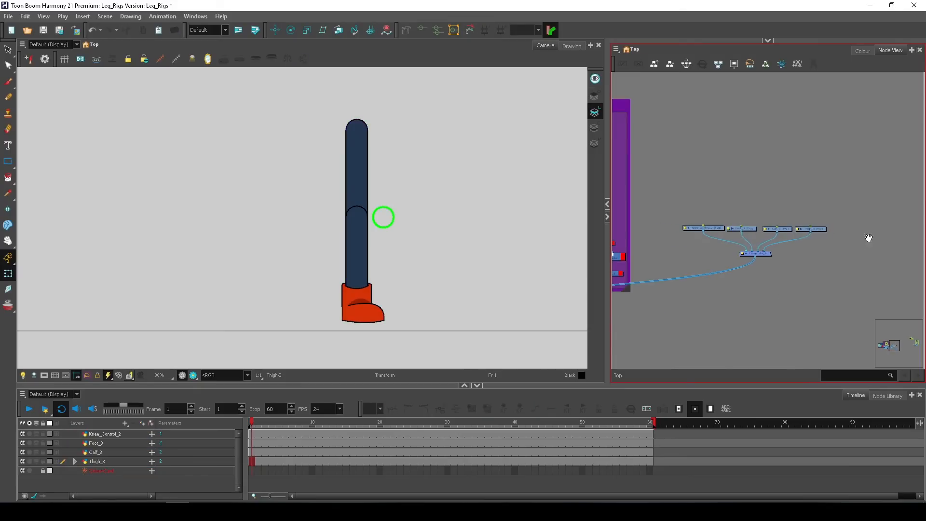
pyautogui.scroll(-3, 775, 276)
pyautogui.moveTo(739, 285); pyautogui.dragTo(801, 260)
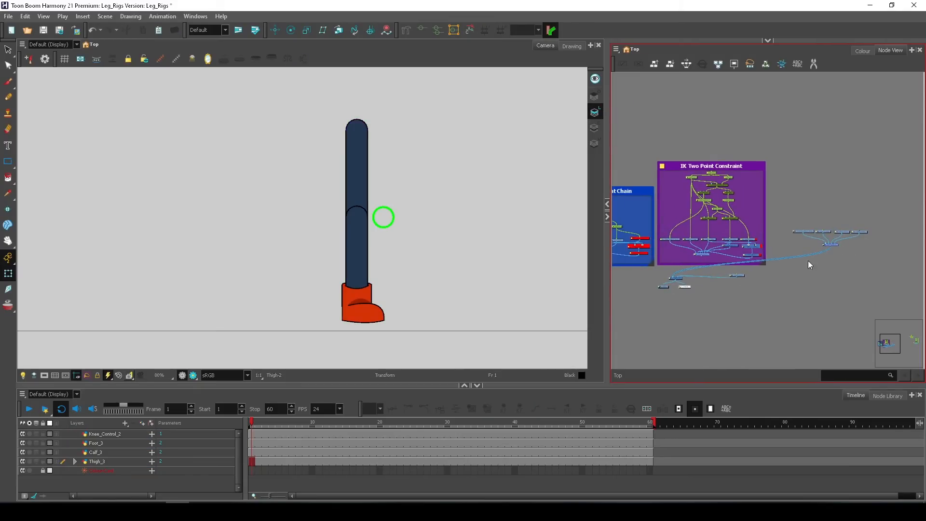
pyautogui.scroll(3, 671, 284)
pyautogui.moveTo(888, 247); pyautogui.dragTo(841, 263)
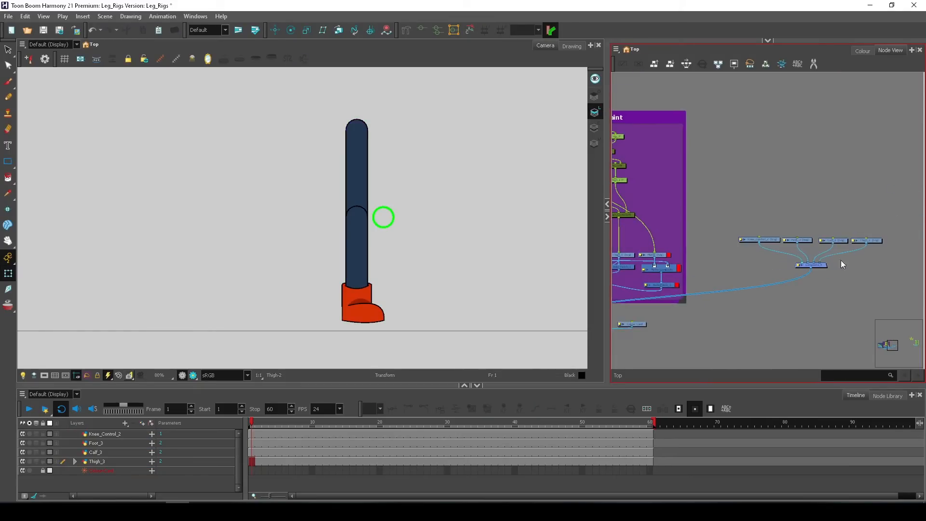
pyautogui.scroll(3, 829, 267)
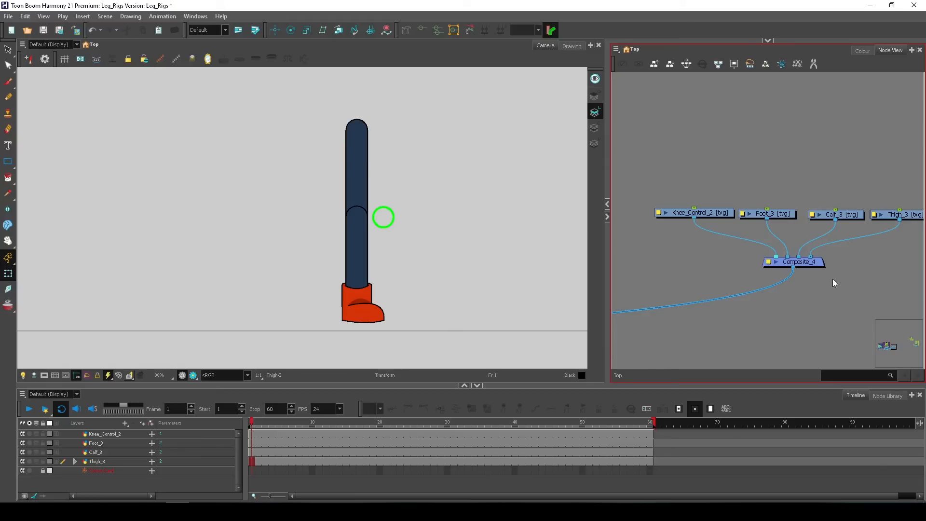
pyautogui.moveTo(842, 270); pyautogui.dragTo(798, 287)
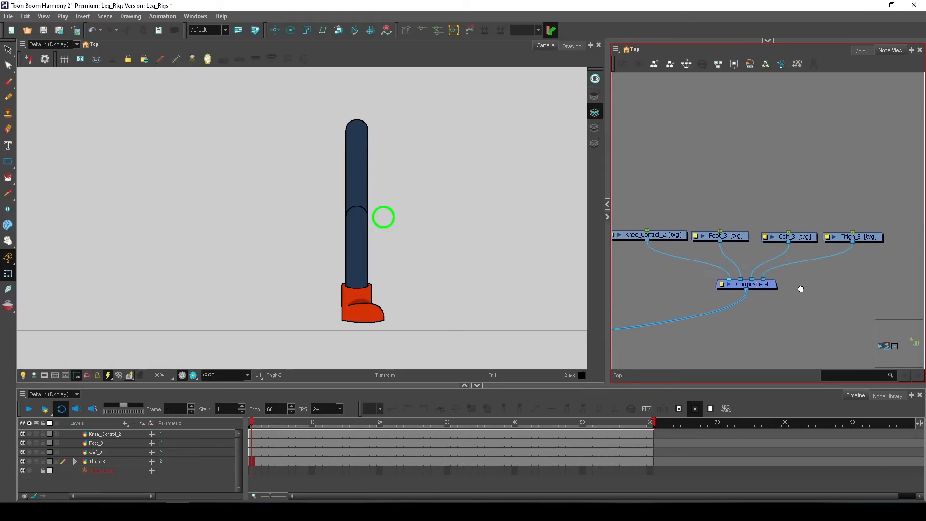
pyautogui.scroll(1, 803, 290)
pyautogui.scroll(-2, 803, 292)
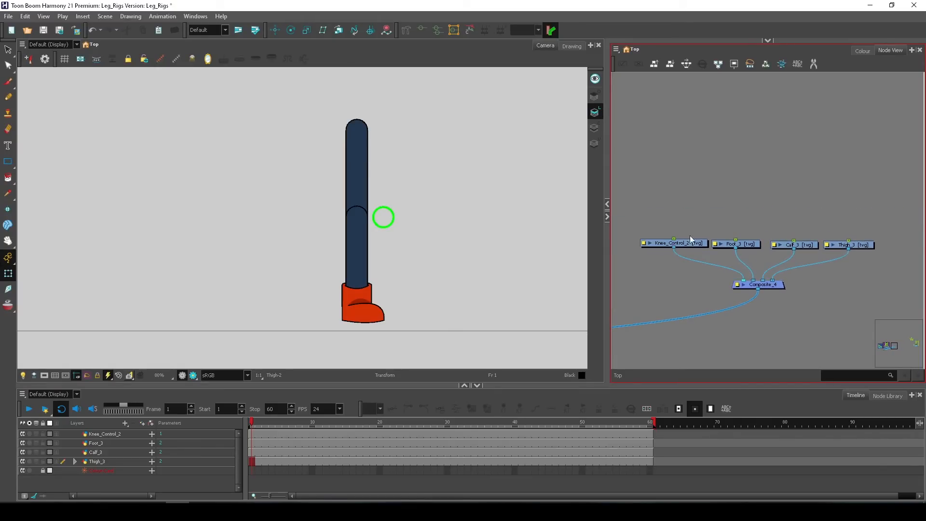
pyautogui.click(863, 244)
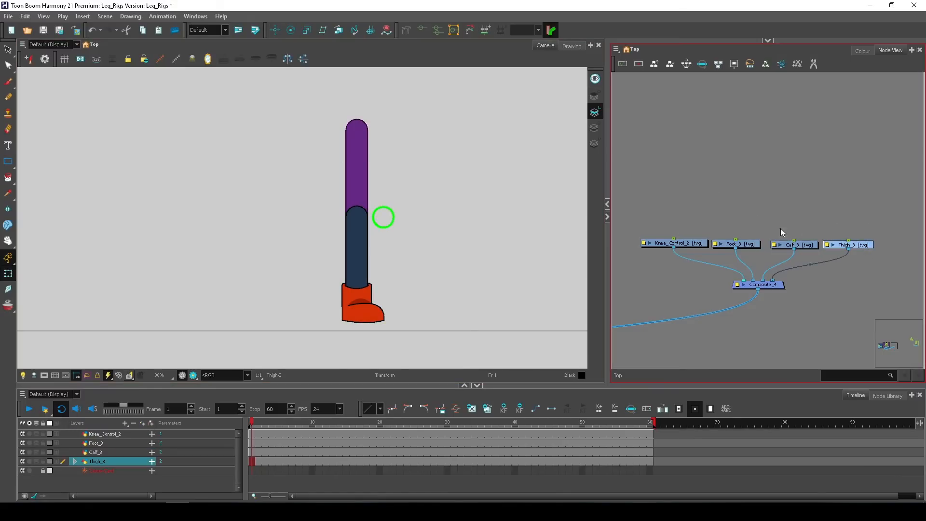
# Turn off Animate Using Animation Tools for the Knee_Control_2, Foot_3, Calf_3 and Thigh_3 drawing layers.
pyautogui.click(792, 245)
pyautogui.click(745, 244)
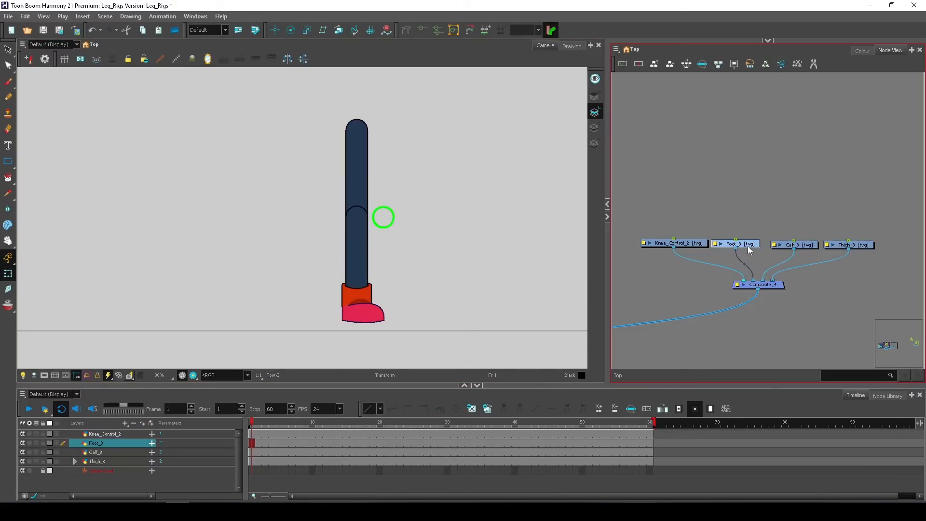
pyautogui.click(687, 243)
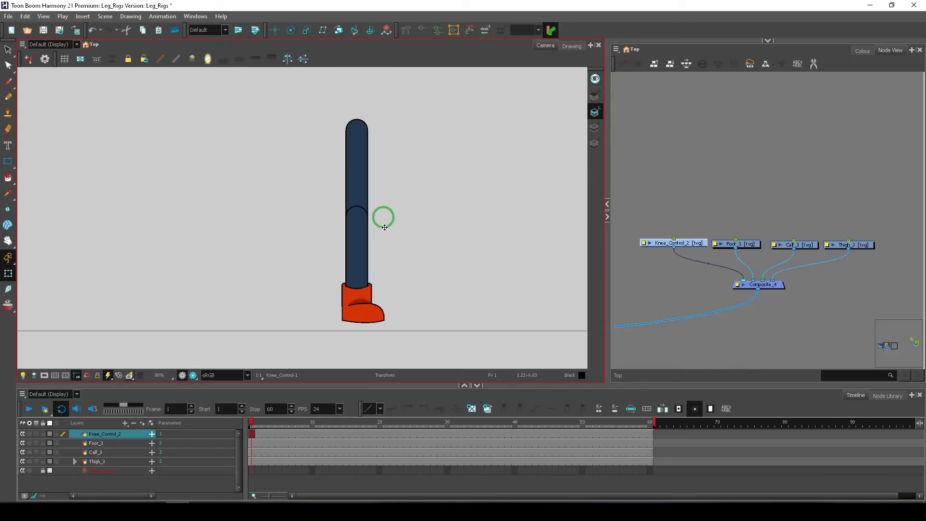
pyautogui.moveTo(657, 223); pyautogui.dragTo(886, 263)
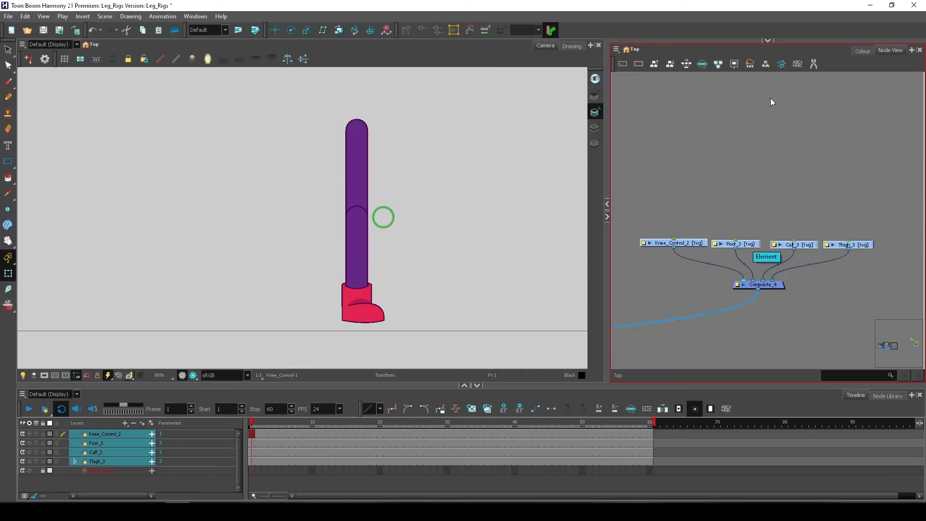
pyautogui.click(766, 63)
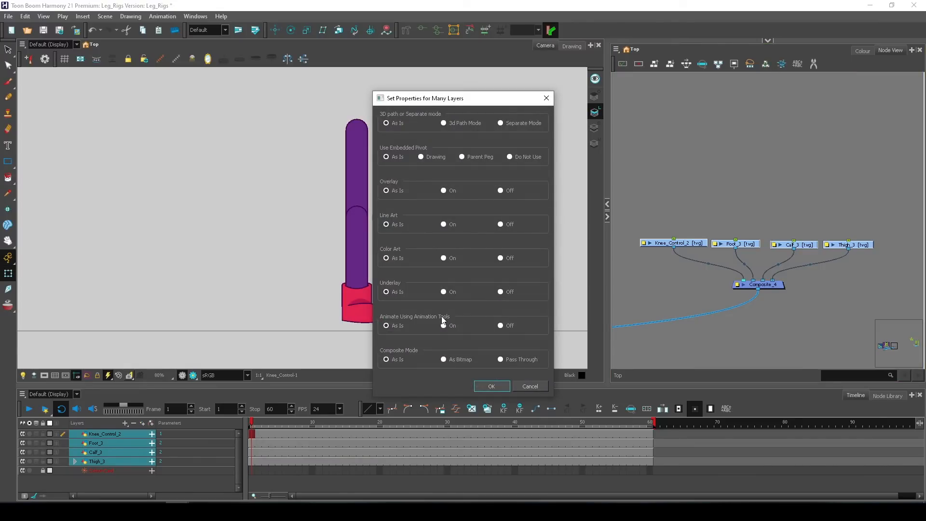
pyautogui.click(501, 326)
pyautogui.click(491, 385)
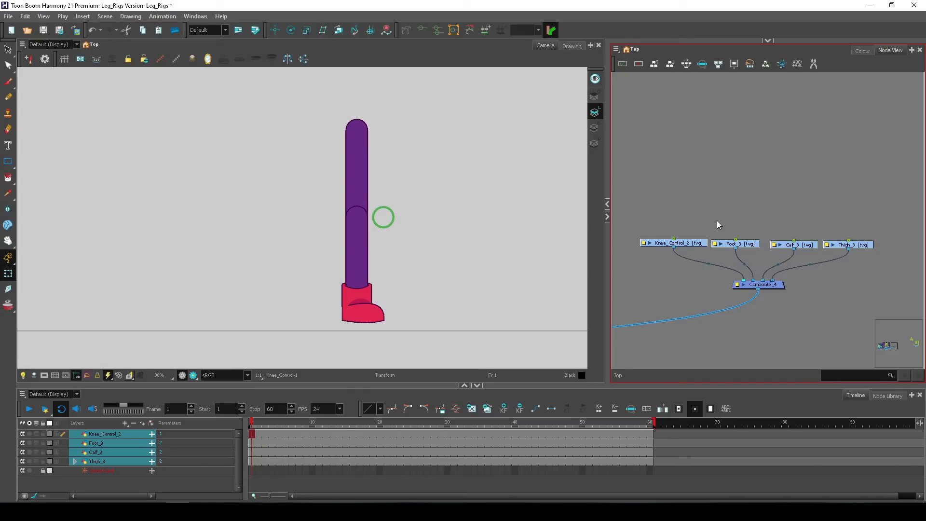
# Add a parent peg to each of the four leg drawings and line the pegs up above their drawing nodes.
pyautogui.hotkey('ctrl', 'p')
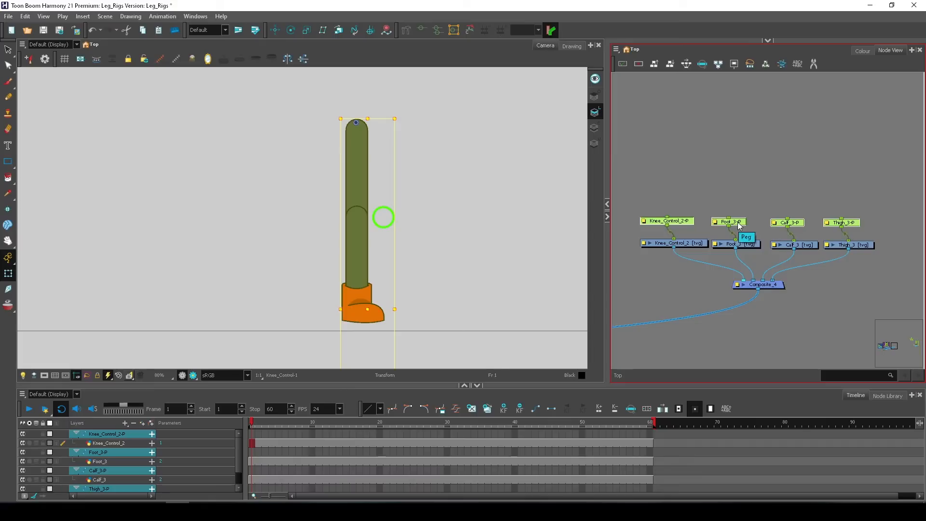
pyautogui.moveTo(739, 225); pyautogui.dragTo(745, 227)
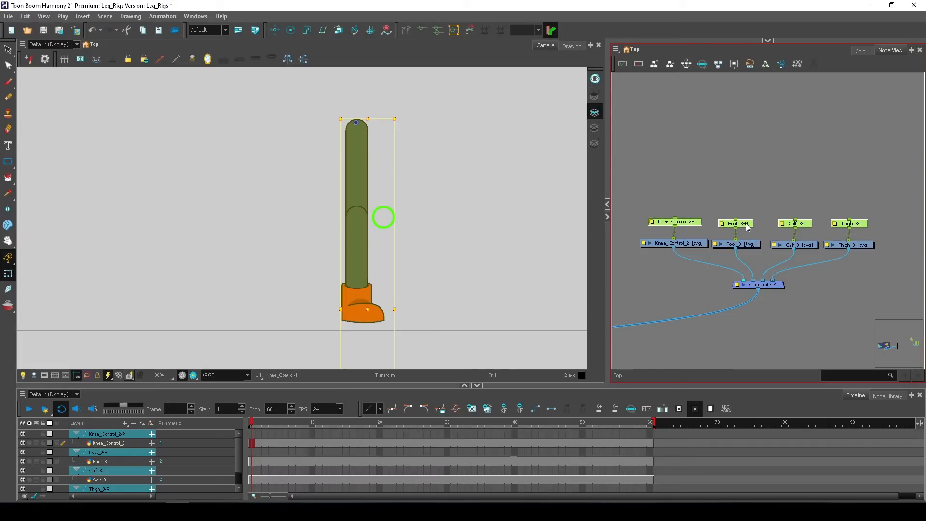
pyautogui.click(739, 204)
# Examine the default pivot positions of the Knee_Control_2-P, Thigh_3-P, Calf_3-P and Foot_3-P pegs in the camera view.
pyautogui.click(684, 222)
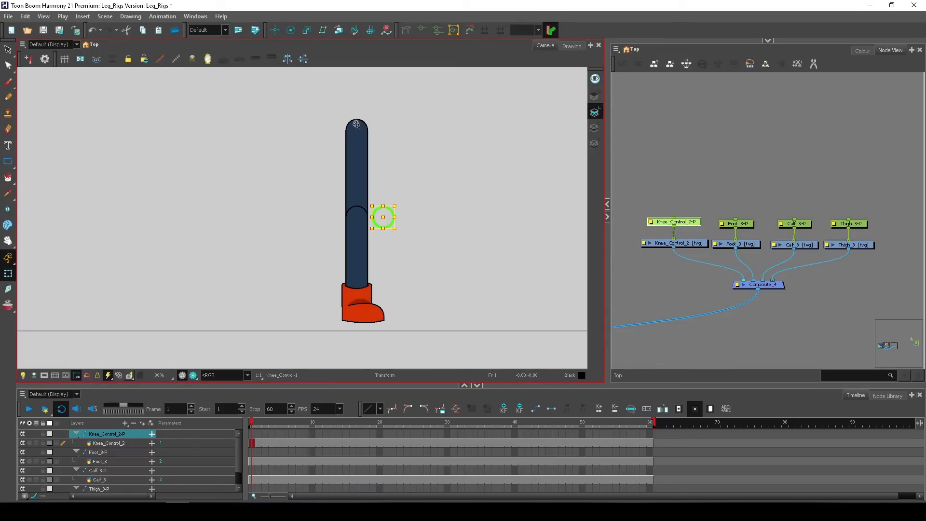
pyautogui.click(851, 223)
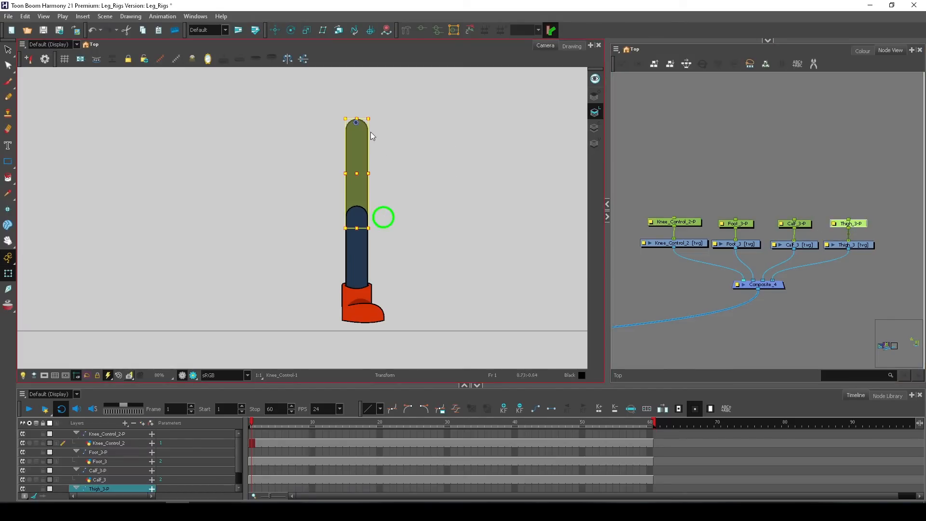
pyautogui.click(803, 225)
pyautogui.click(741, 225)
pyautogui.click(687, 222)
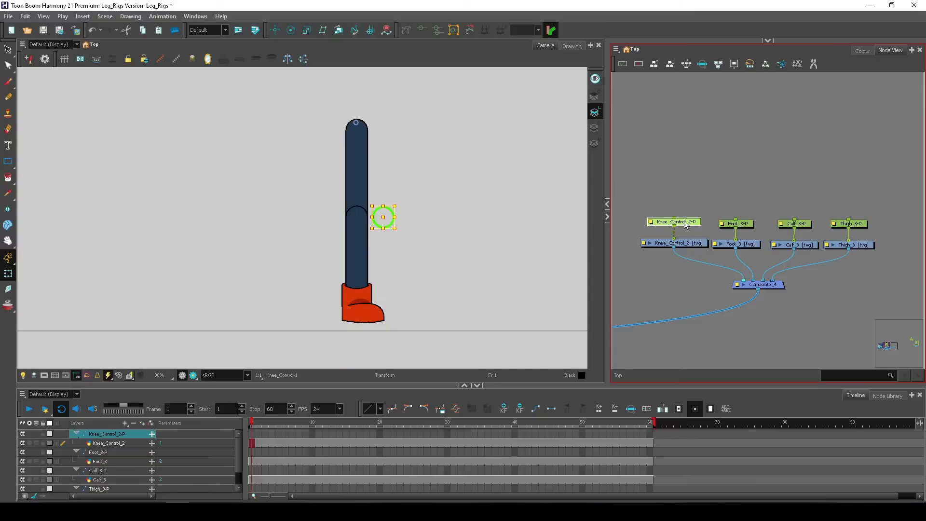
pyautogui.scroll(-4, 363, 134)
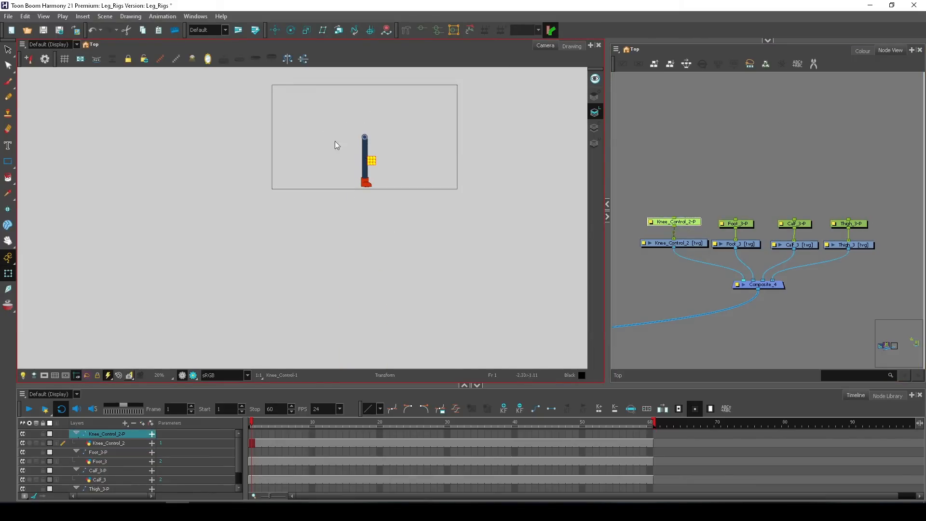
pyautogui.scroll(4, 366, 135)
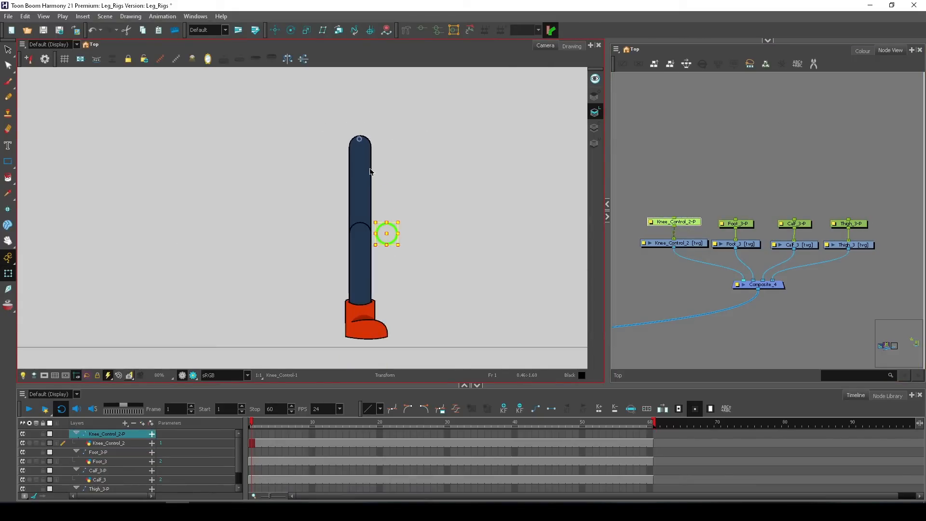
pyautogui.scroll(1, 370, 171)
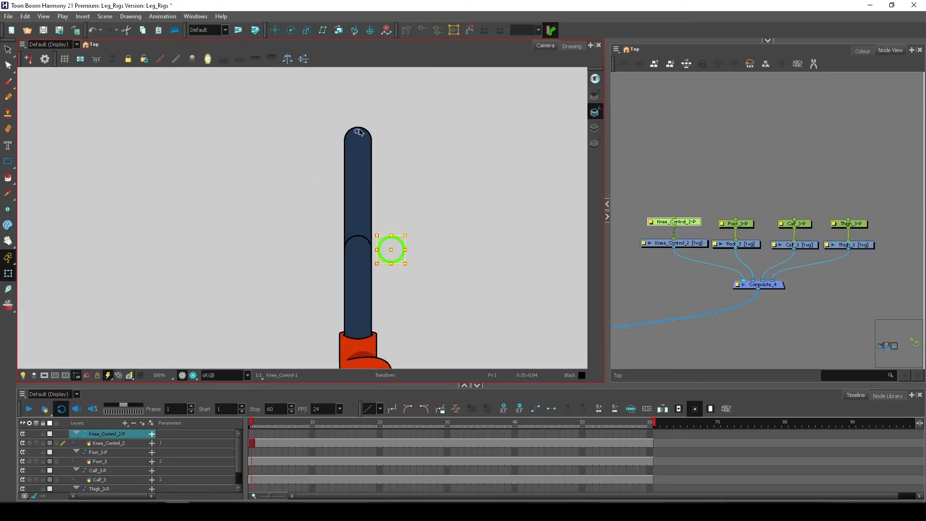
# Move the pivot of the Knee_Control_2-P peg to the centre of the green knee control circle.
pyautogui.click(275, 29)
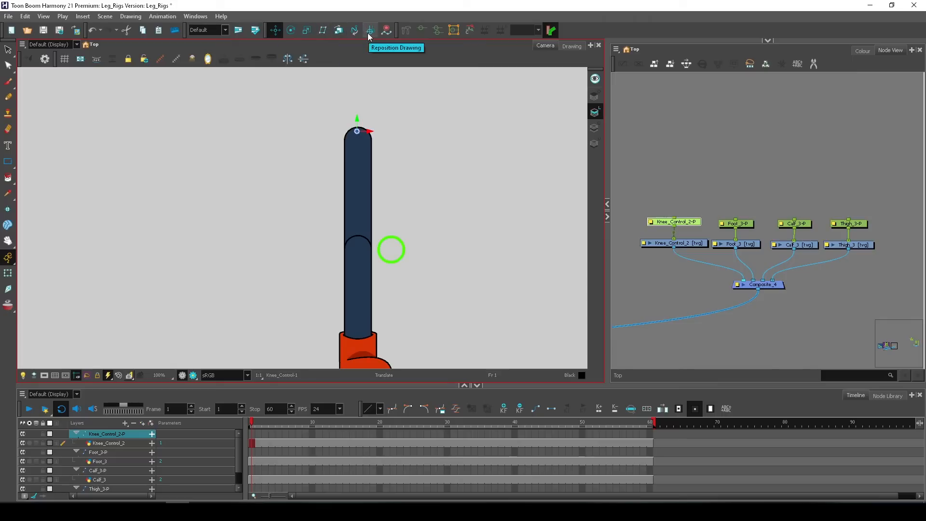
pyautogui.click(291, 30)
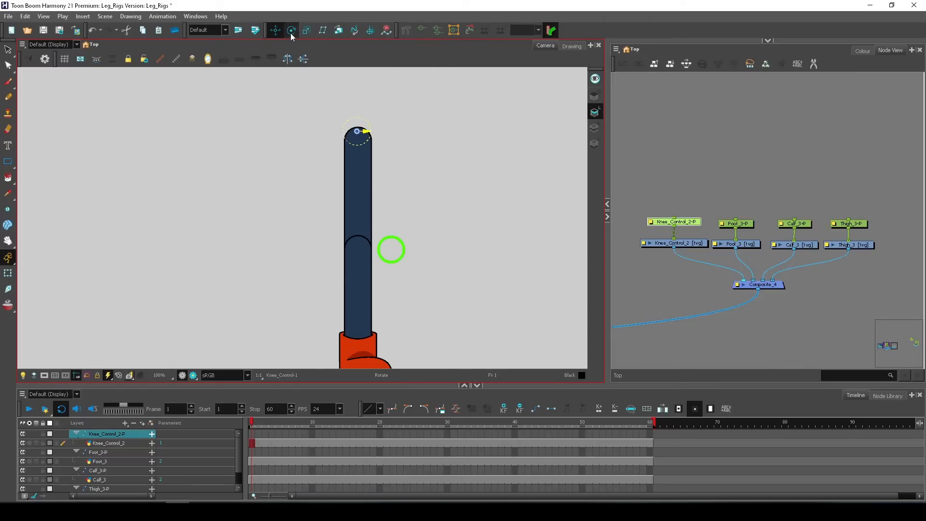
pyautogui.moveTo(359, 138); pyautogui.dragTo(391, 249)
pyautogui.click(744, 232)
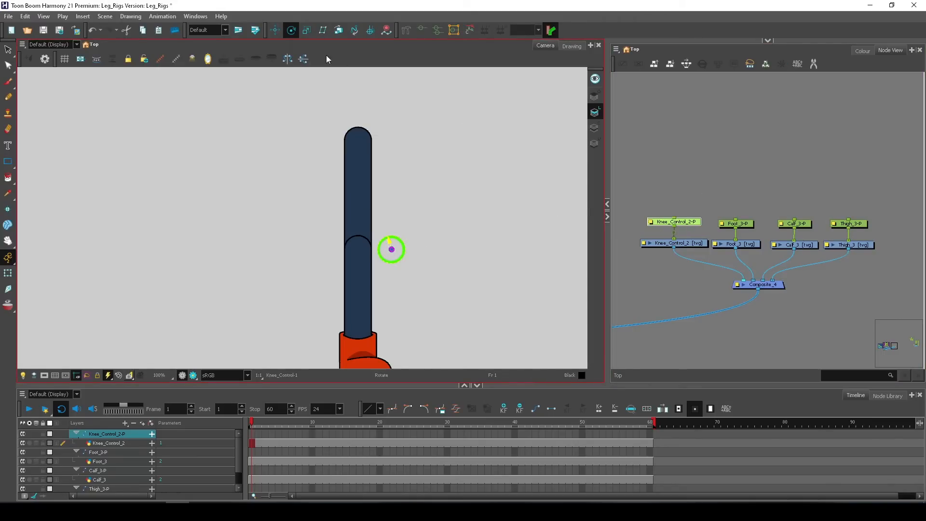
# Move the Thigh_3-P peg's pivot to the centre of the thigh's rounded upper end, checking it with Thigh_3 briefly soloed.
pyautogui.click(273, 30)
pyautogui.click(852, 225)
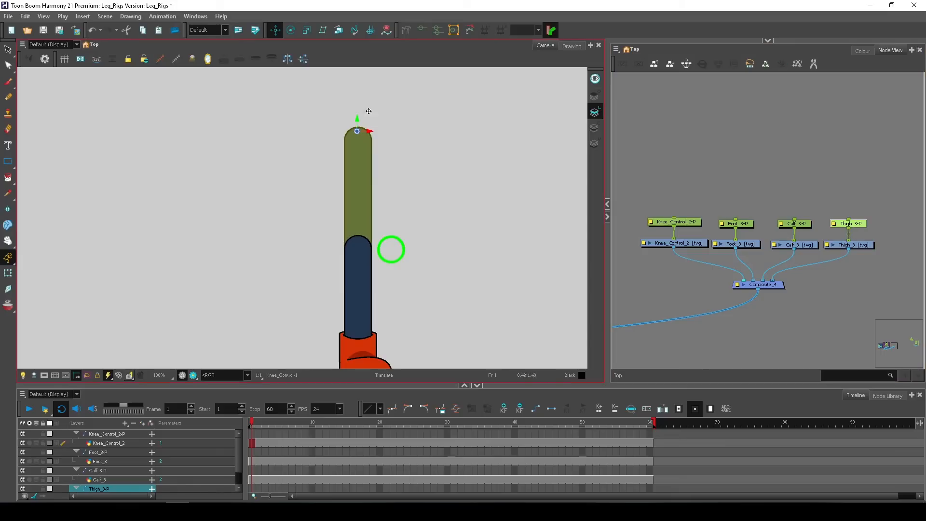
pyautogui.scroll(2, 355, 130)
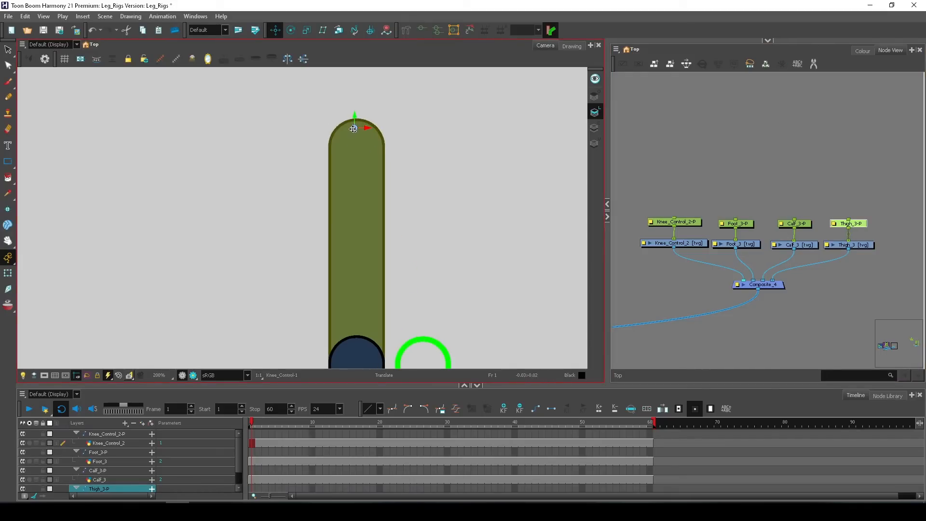
pyautogui.moveTo(354, 129); pyautogui.dragTo(356, 145)
pyautogui.scroll(-2, 401, 254)
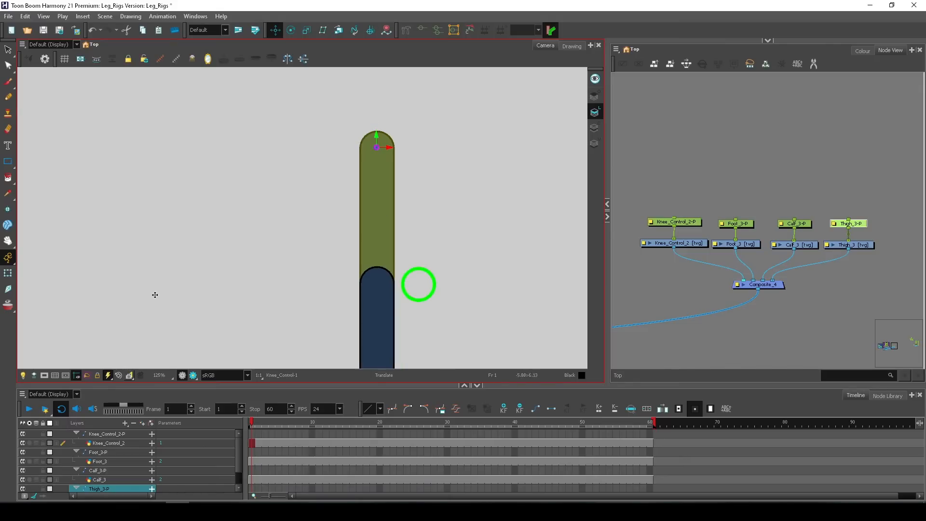
pyautogui.scroll(-1, 29, 487)
pyautogui.click(30, 478)
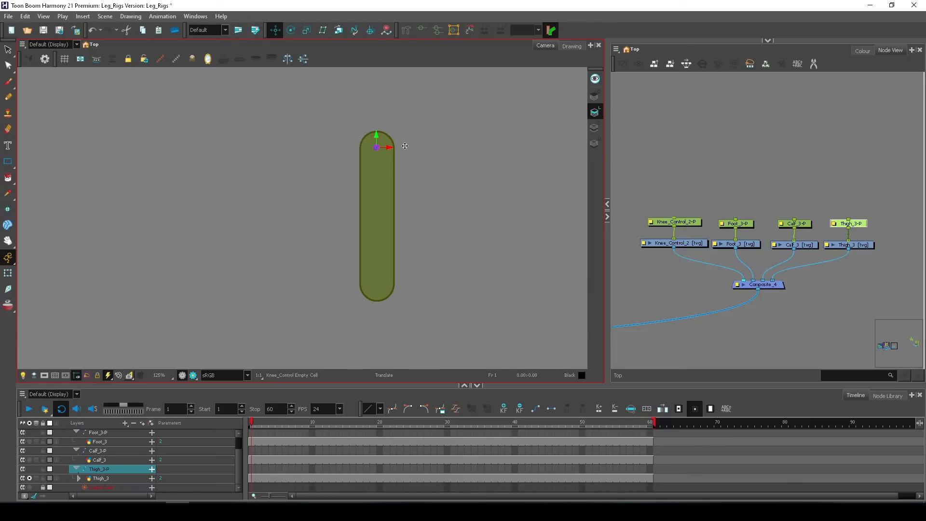
pyautogui.click(30, 478)
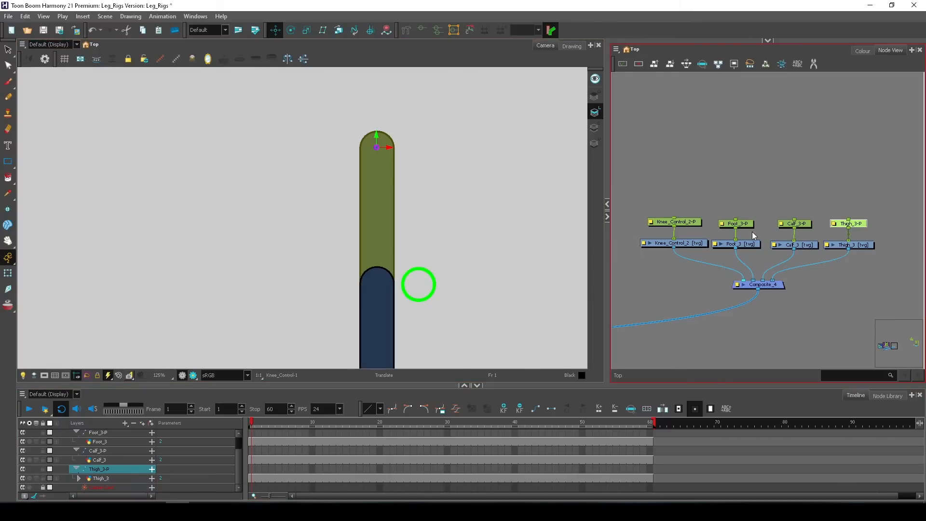
# Move the Calf_3-P peg's pivot to the knee, centred in the calf's rounded upper end.
pyautogui.click(802, 224)
pyautogui.moveTo(427, 222); pyautogui.dragTo(427, 251)
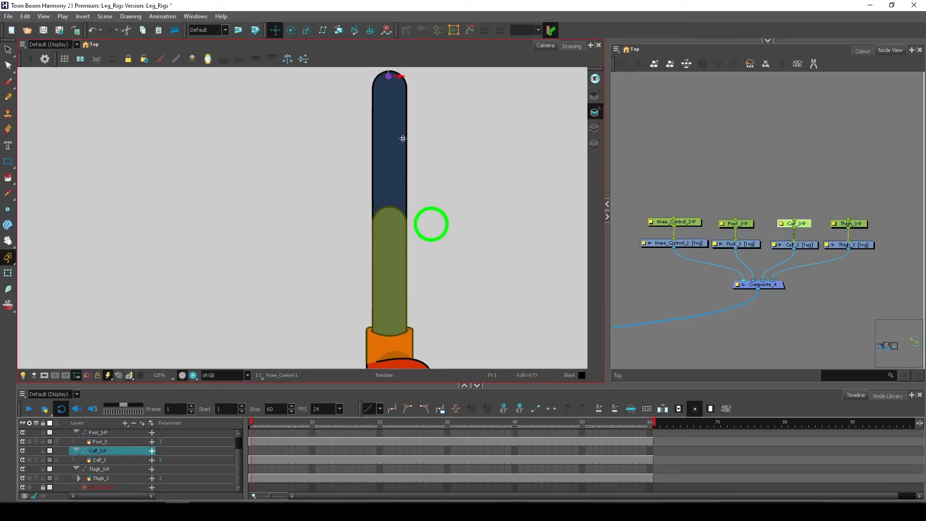
pyautogui.moveTo(390, 219); pyautogui.dragTo(388, 226)
pyautogui.scroll(5, 389, 226)
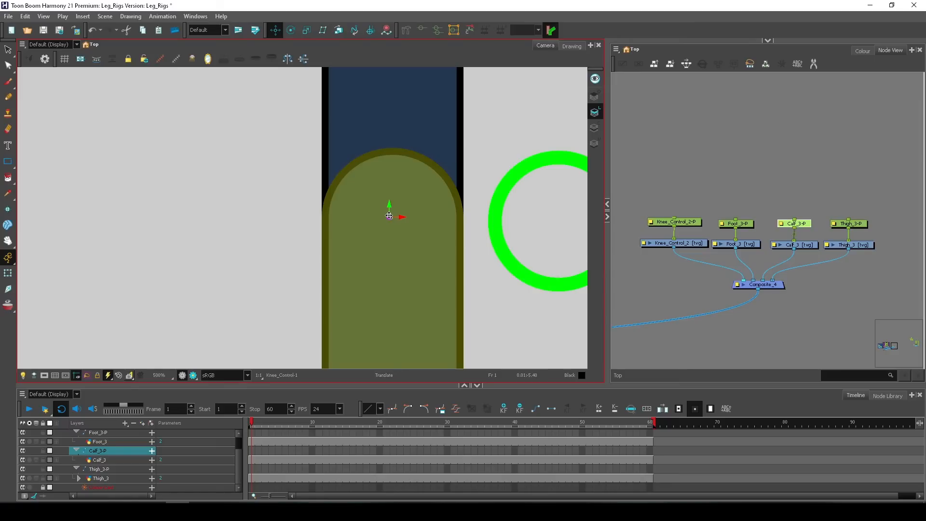
pyautogui.scroll(-4, 395, 244)
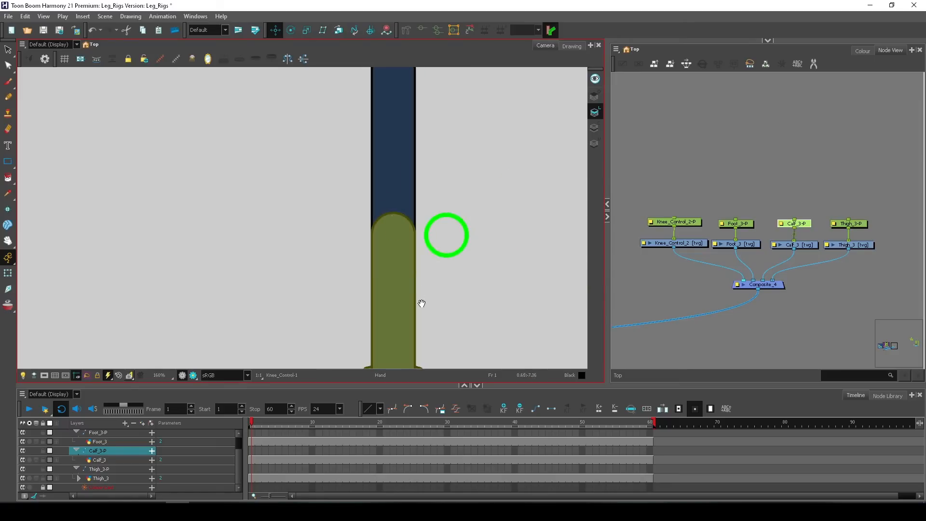
# Move the Foot_3-P peg's pivot to the ankle, near the foot's upper edge in line with the leg, and clear the selection.
pyautogui.moveTo(421, 303); pyautogui.dragTo(419, 241)
pyautogui.click(747, 225)
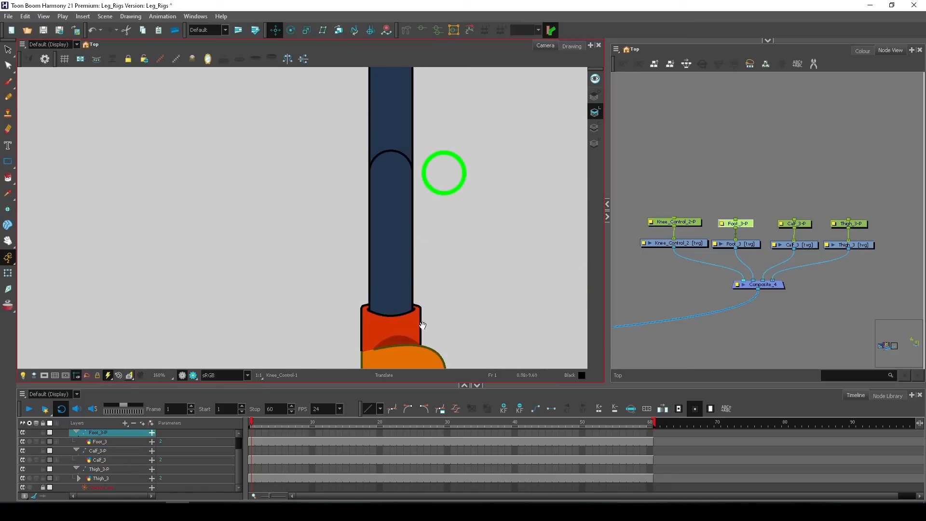
pyautogui.moveTo(422, 325); pyautogui.dragTo(410, 270)
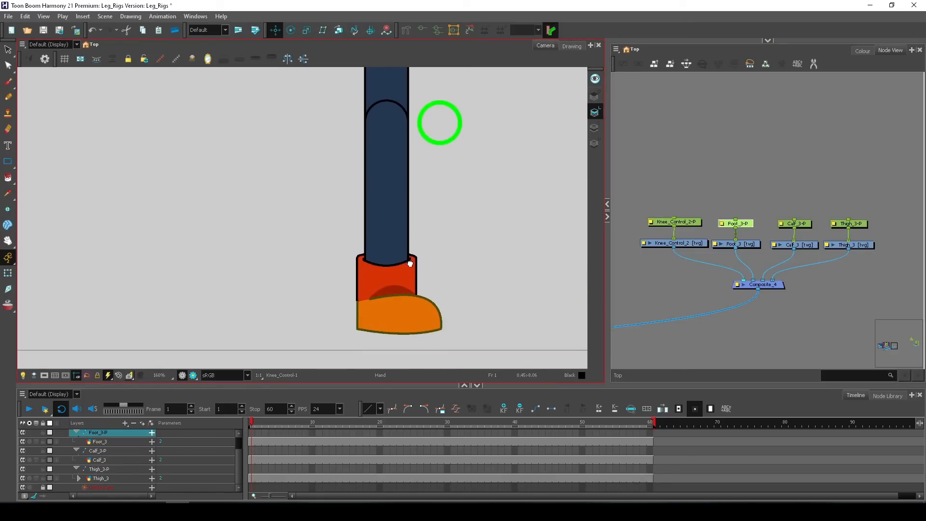
pyautogui.scroll(-2, 407, 267)
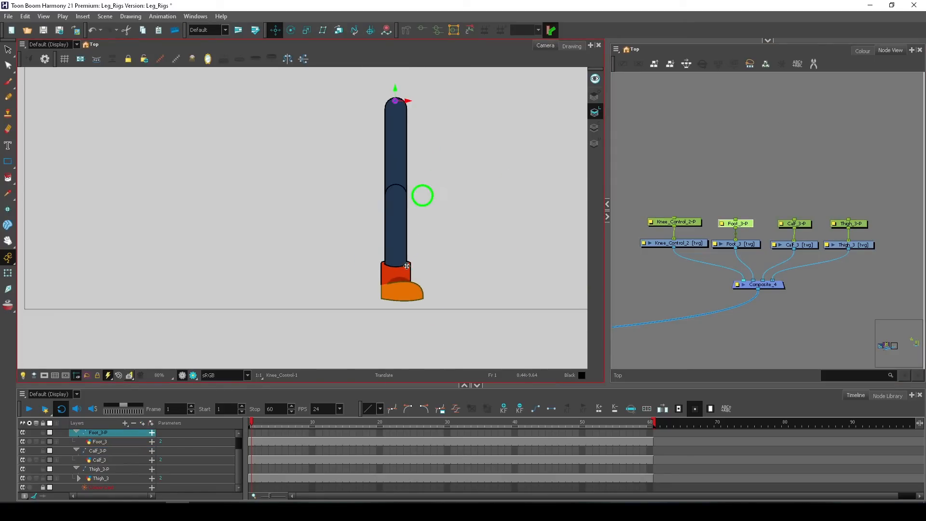
pyautogui.moveTo(396, 100); pyautogui.dragTo(397, 283)
pyautogui.scroll(5, 397, 300)
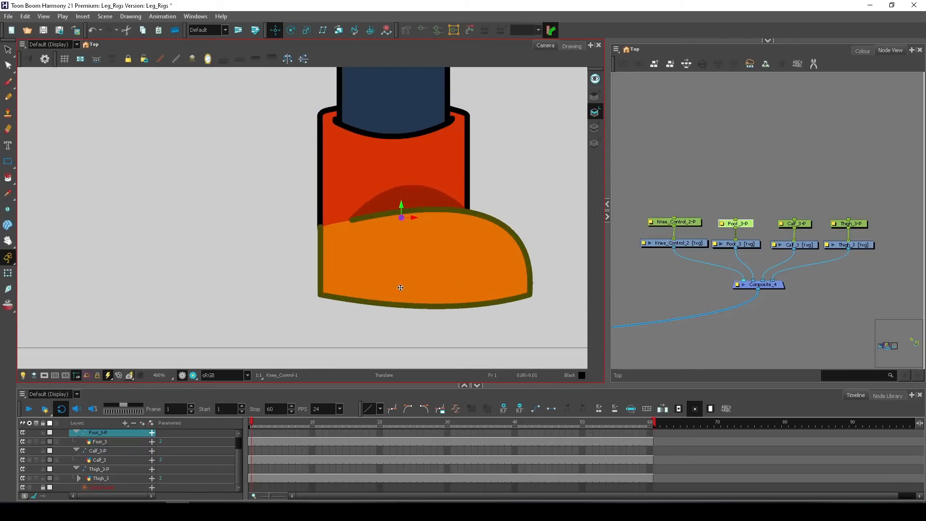
pyautogui.moveTo(402, 218); pyautogui.dragTo(395, 225)
pyautogui.scroll(-2, 431, 201)
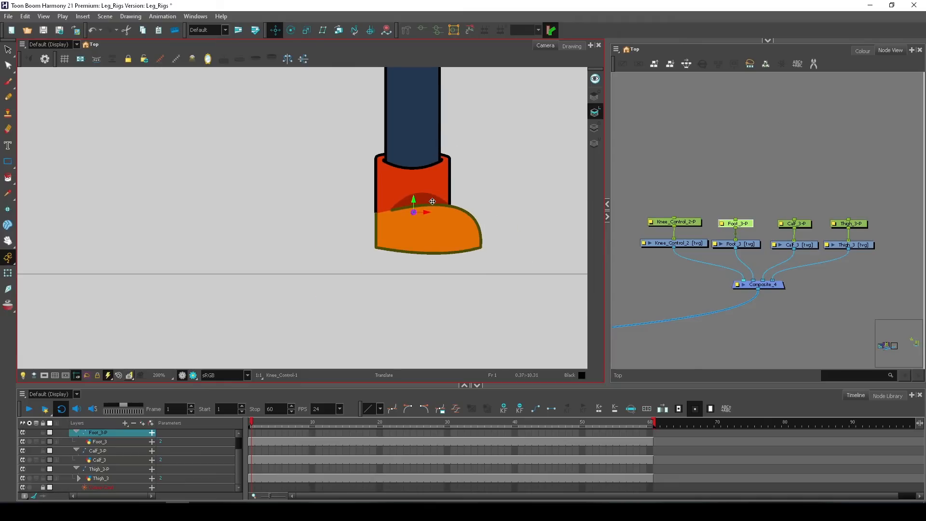
pyautogui.scroll(-2, 432, 201)
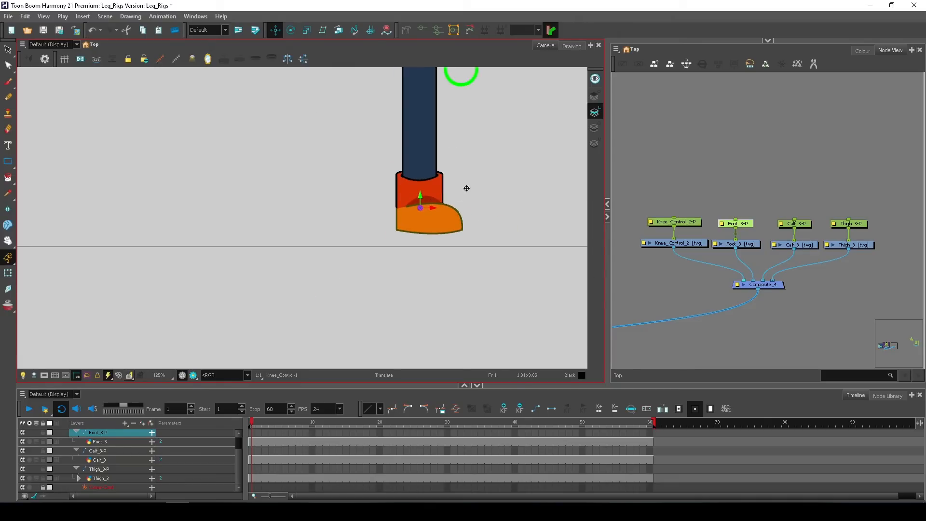
pyautogui.scroll(-3, 420, 277)
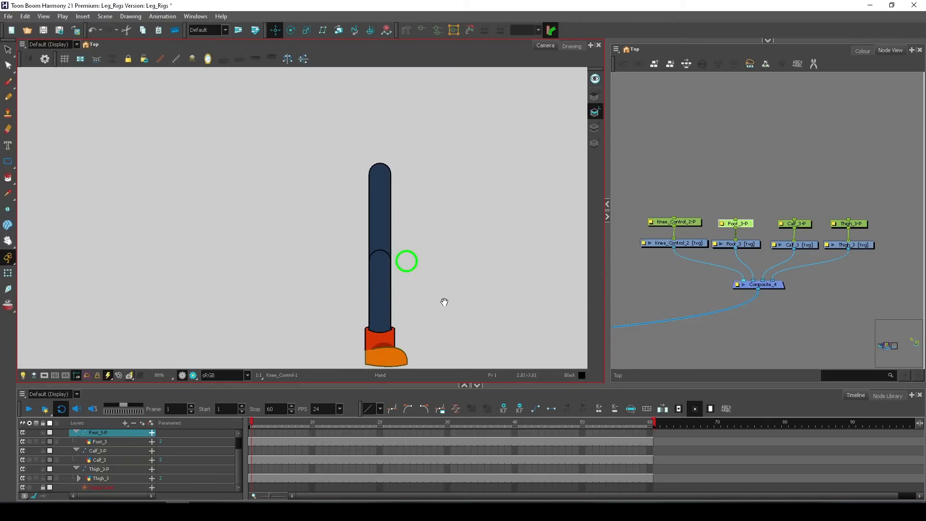
pyautogui.scroll(1, 436, 287)
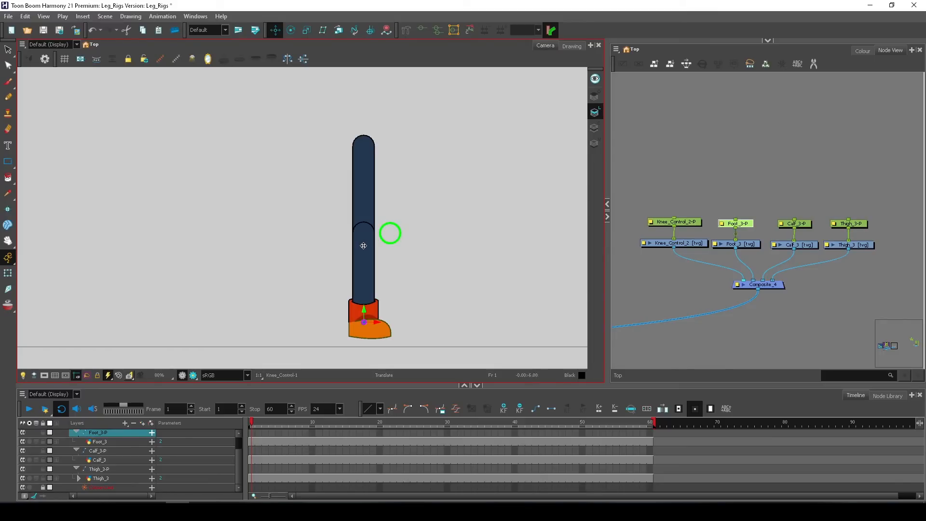
pyautogui.scroll(3, 363, 243)
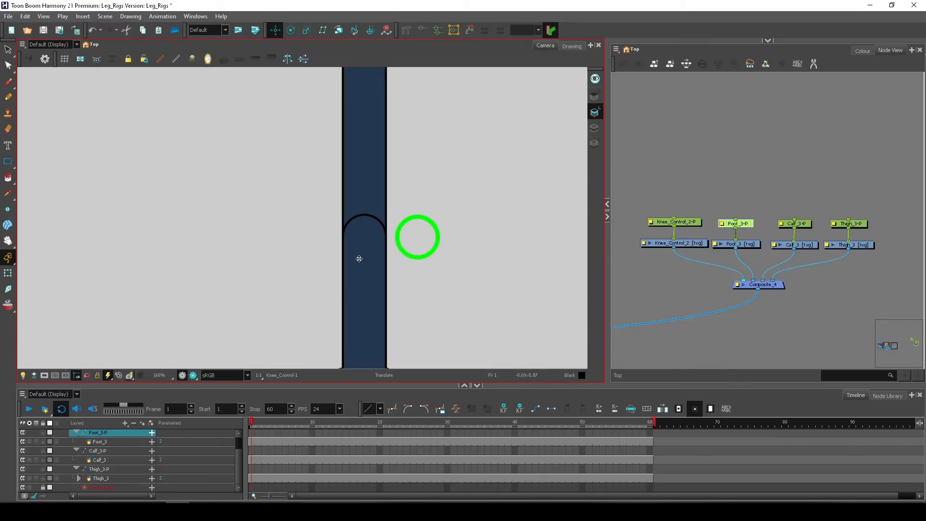
pyautogui.scroll(-2, 372, 251)
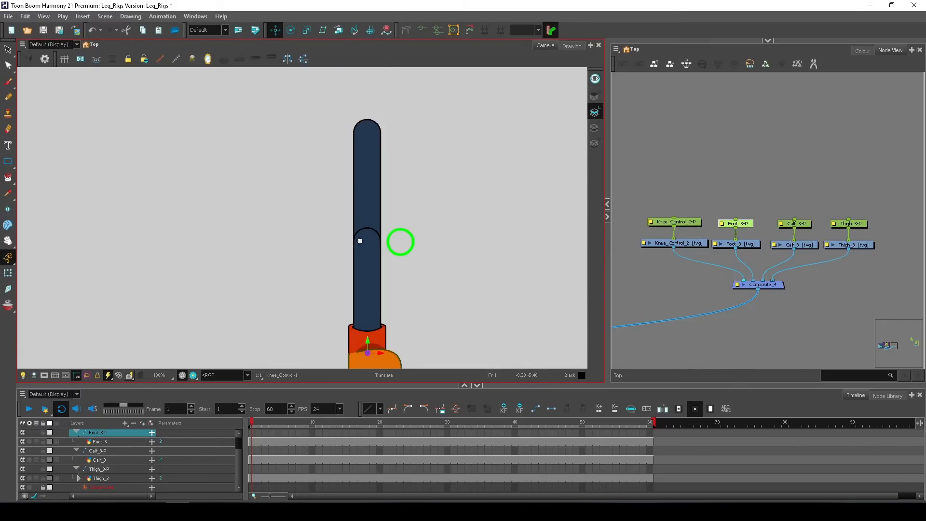
pyautogui.click(722, 261)
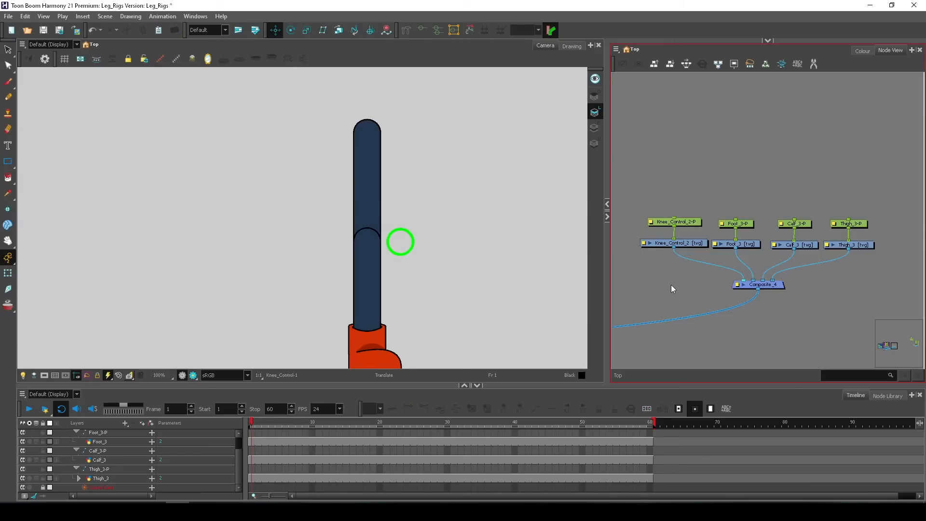
# Save the scene.
pyautogui.press('Tab')
pyautogui.press('Escape')
pyautogui.hotkey('ctrl', 's')
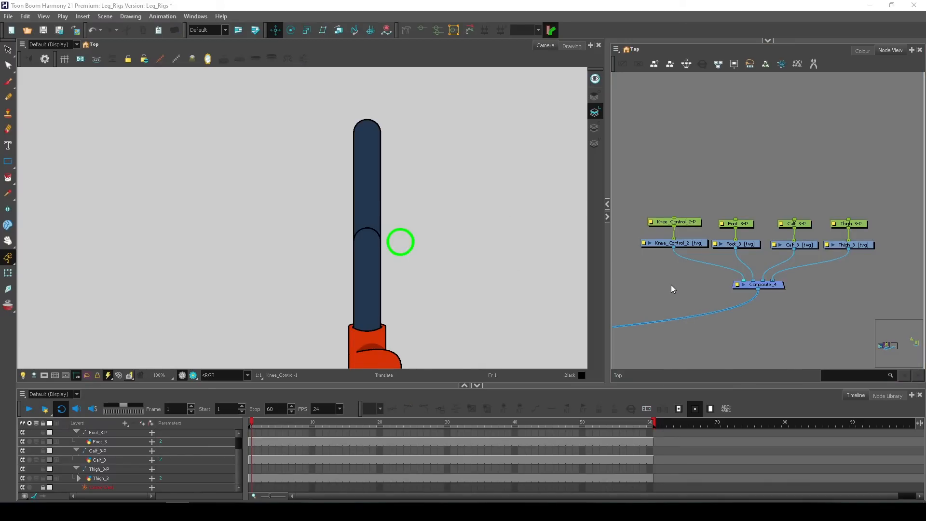
pyautogui.rightClick(673, 289)
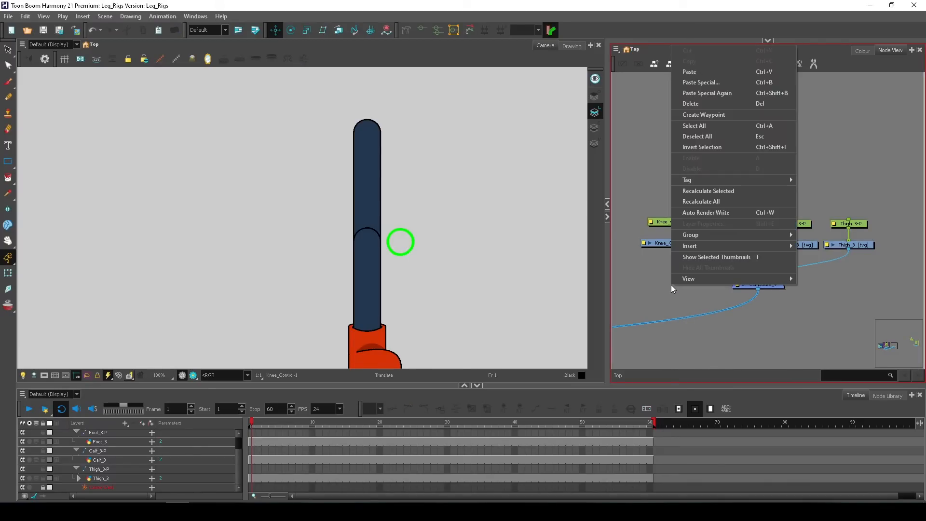
pyautogui.press('Escape')
# Add an Auto-Patch node, feed it from Thigh_3, and connect it to Composite_4 between the Foot_3 and Calf_3 inputs.
pyautogui.press('Tab')
pyautogui.write('auto')
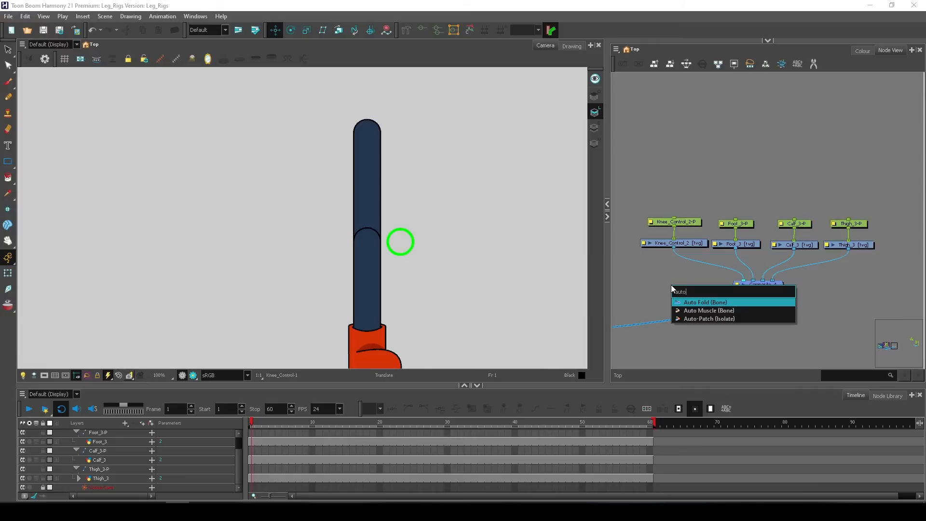
pyautogui.click(696, 317)
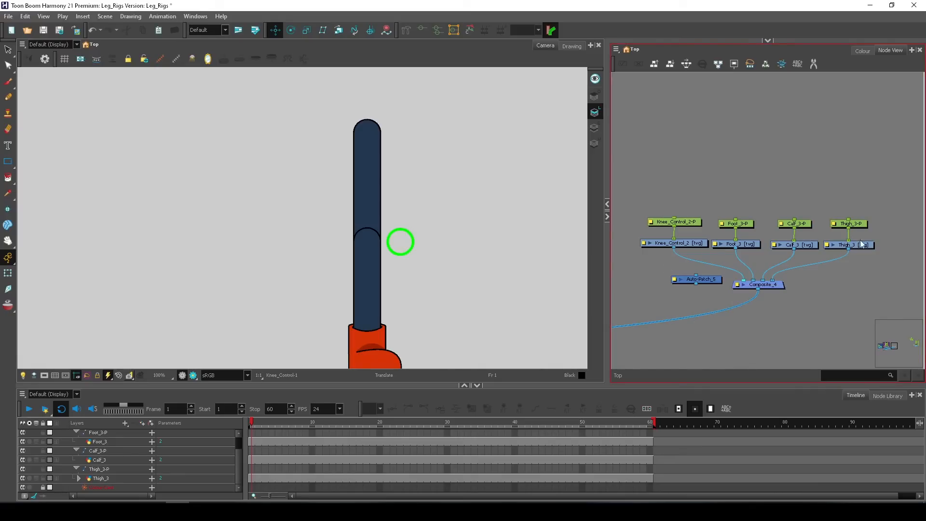
pyautogui.moveTo(706, 282); pyautogui.dragTo(696, 282)
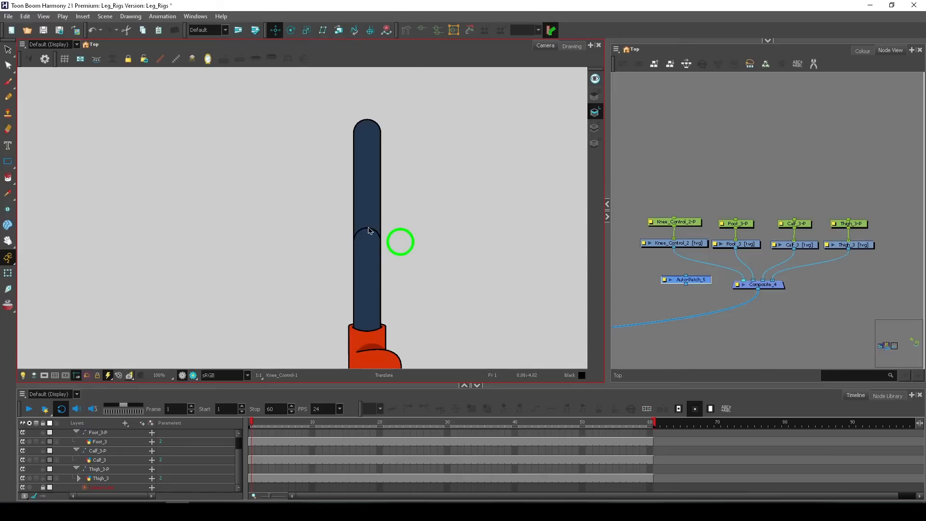
pyautogui.click(847, 245)
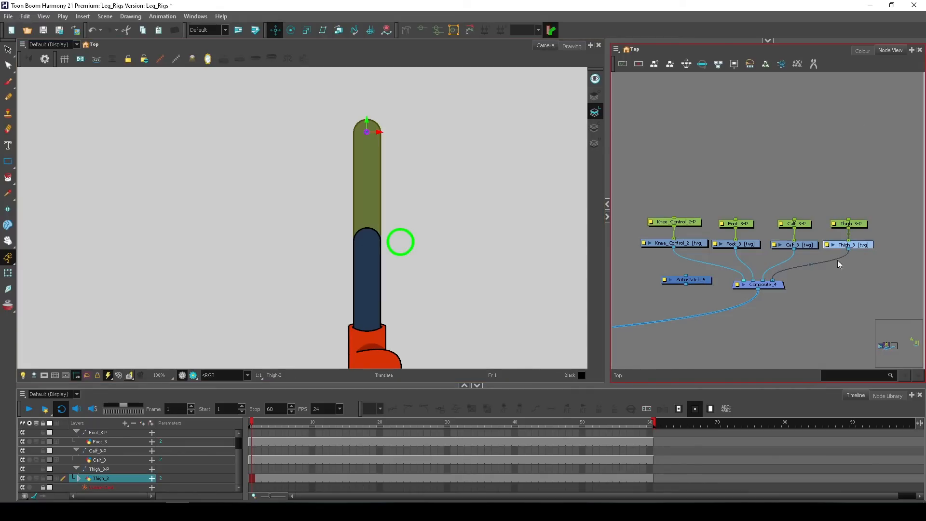
pyautogui.moveTo(848, 249); pyautogui.dragTo(681, 273)
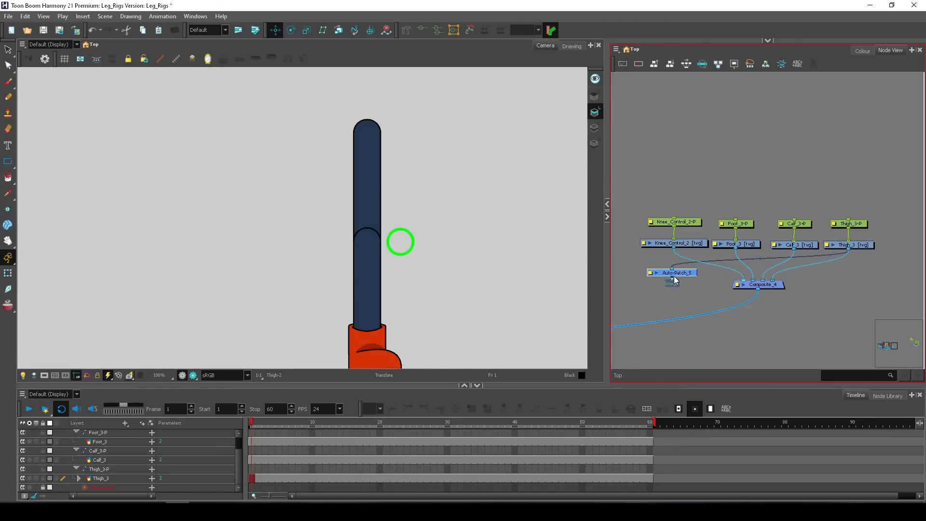
pyautogui.moveTo(672, 277); pyautogui.dragTo(760, 280)
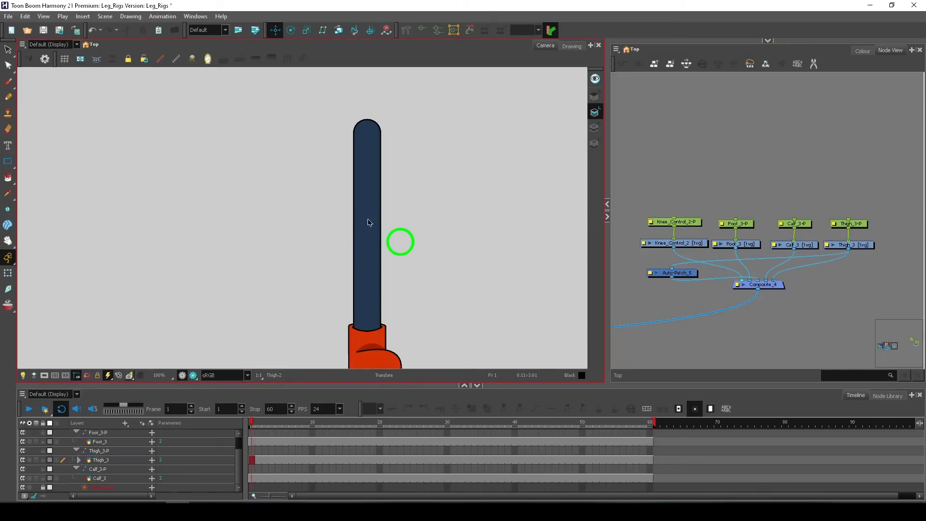
# Check the Auto-Patch node's effect on the knee outline, and place the node directly above Composite_4.
pyautogui.click(681, 273)
pyautogui.press('d')
pyautogui.press('d')
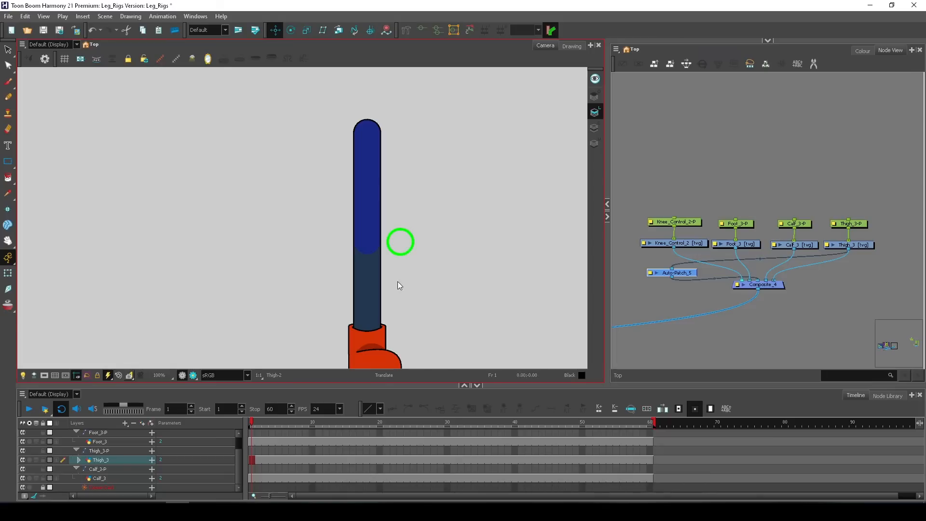
pyautogui.press('d')
pyautogui.press('d')
pyautogui.click(694, 308)
pyautogui.moveTo(681, 272); pyautogui.dragTo(766, 265)
pyautogui.click(783, 184)
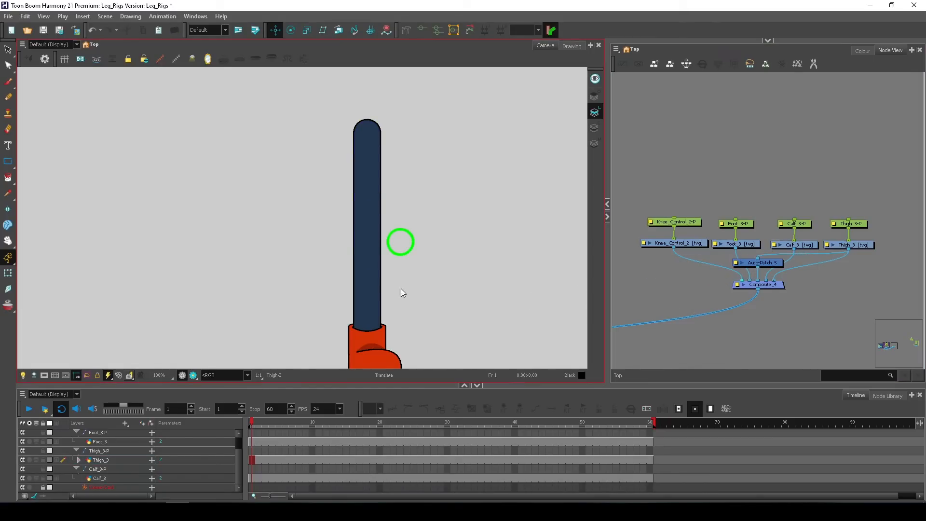
# Move the four leg and knee control pegs up together to leave space above their drawings.
pyautogui.moveTo(431, 287); pyautogui.dragTo(412, 275)
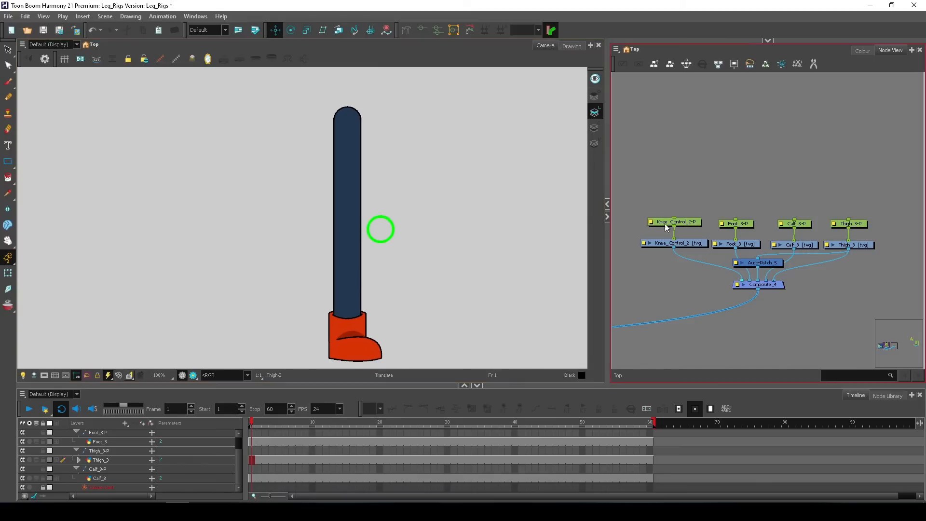
pyautogui.click(679, 223)
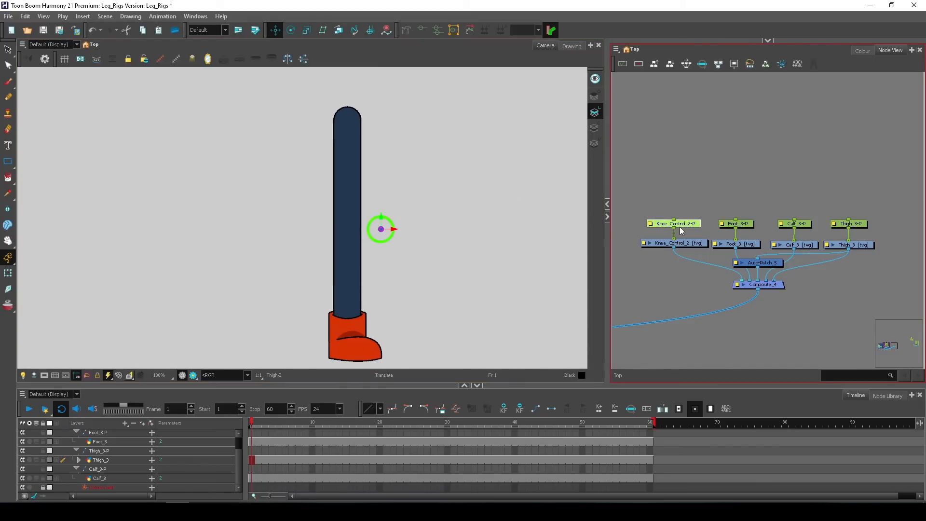
pyautogui.click(670, 201)
pyautogui.moveTo(664, 201); pyautogui.dragTo(855, 157)
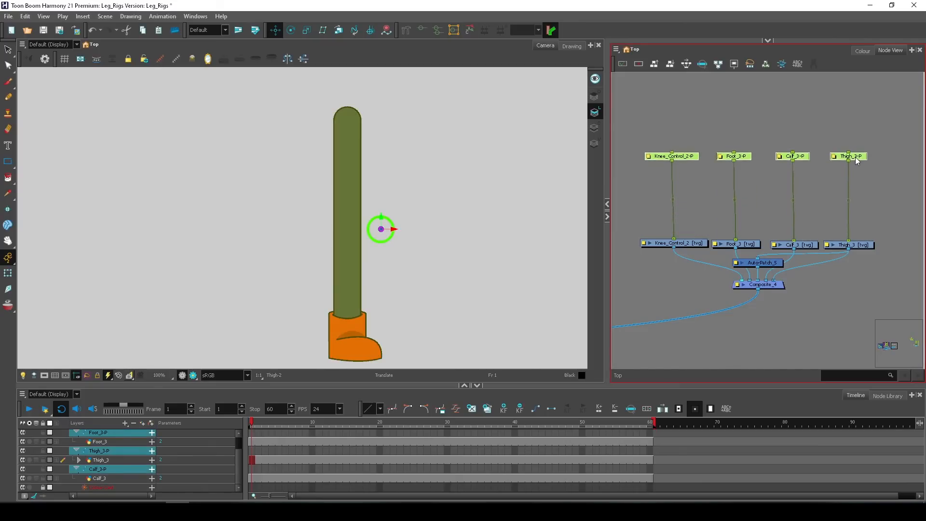
pyautogui.click(885, 184)
pyautogui.moveTo(886, 184); pyautogui.dragTo(859, 219)
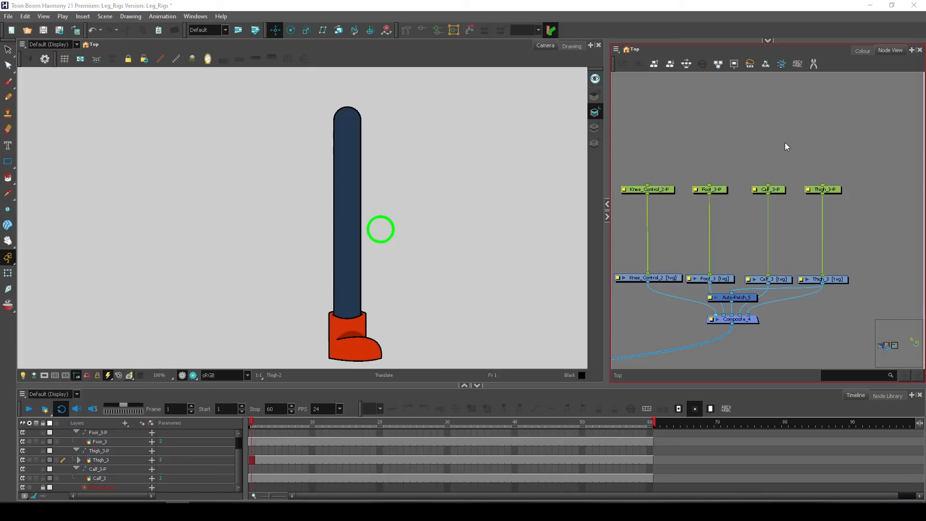
# Add three Two-Points Constraint nodes, placing one below the calf and thigh pegs, one below the knee and foot pegs, and one above.
pyautogui.press('Tab')
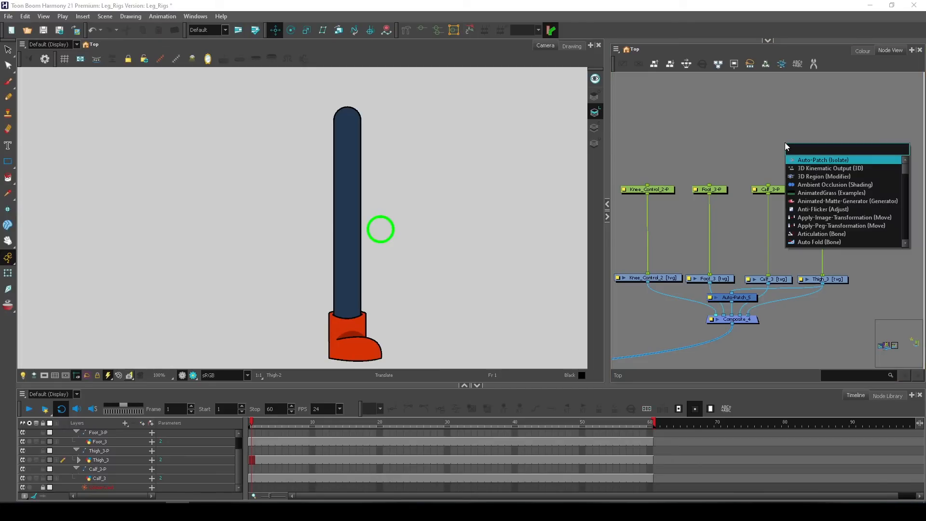
pyautogui.write('two')
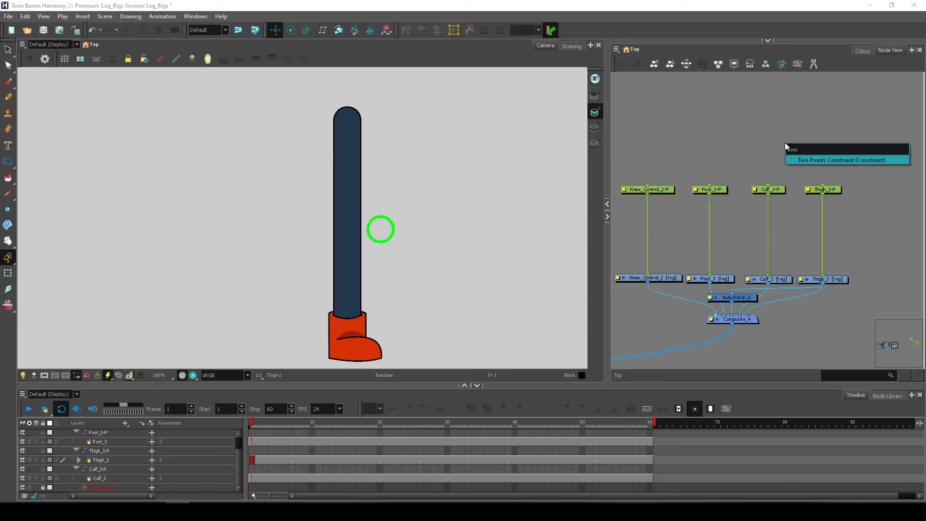
pyautogui.click(843, 161)
pyautogui.moveTo(823, 138); pyautogui.dragTo(778, 155)
pyautogui.click(817, 157)
pyautogui.press('Tab')
pyautogui.click(829, 175)
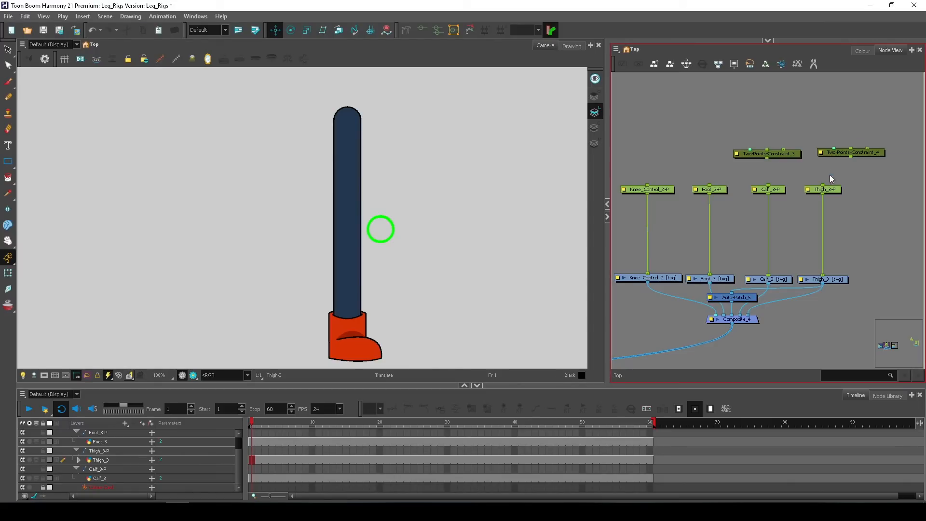
pyautogui.press('Tab')
pyautogui.click(850, 150)
pyautogui.moveTo(865, 126); pyautogui.dragTo(698, 78)
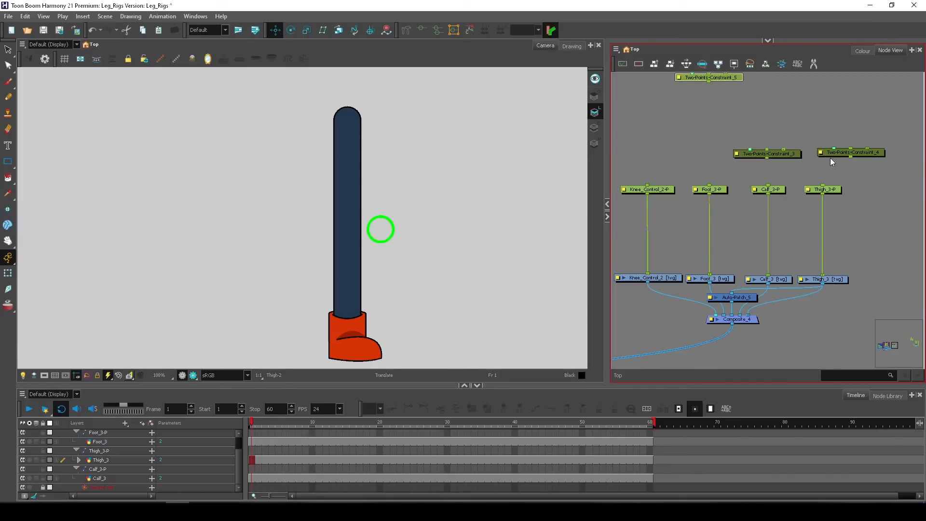
pyautogui.moveTo(837, 154); pyautogui.dragTo(776, 235)
pyautogui.moveTo(777, 153); pyautogui.dragTo(687, 226)
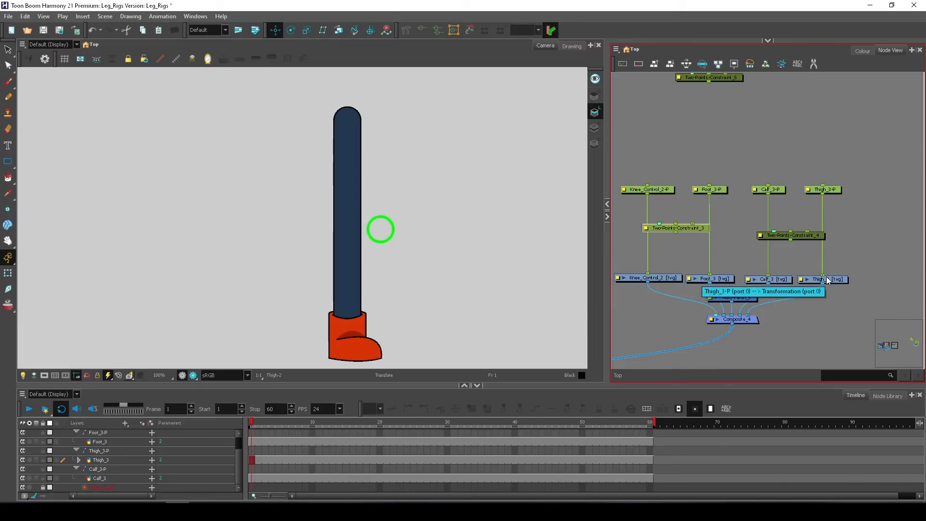
# Try moving the thigh with Thigh_3-P and connecting Calf_3-P directly to Thigh_3, undoing each change.
pyautogui.click(830, 190)
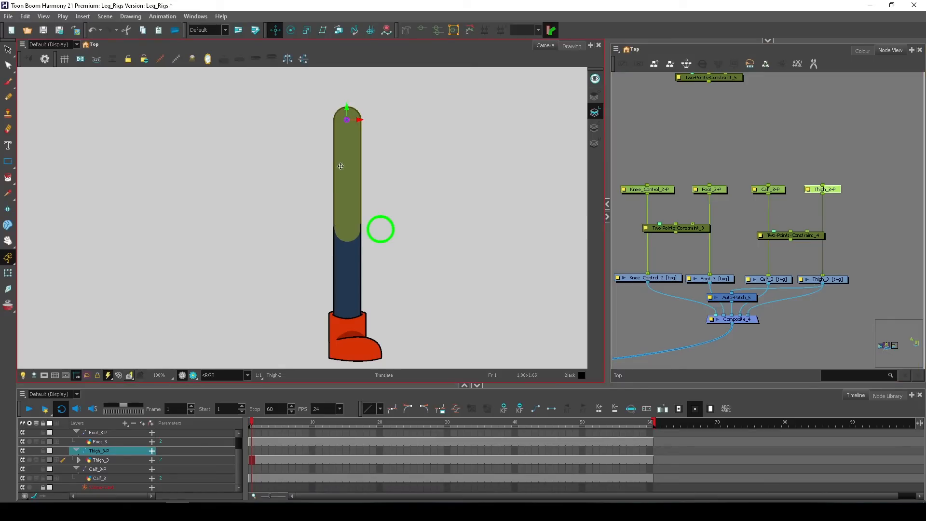
pyautogui.moveTo(344, 150); pyautogui.dragTo(388, 128)
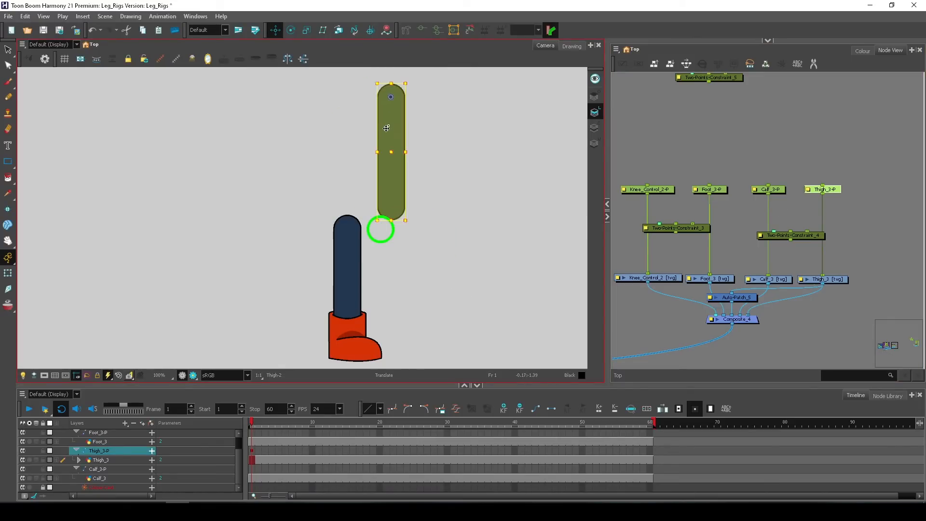
pyautogui.hotkey('ctrl', 'z')
pyautogui.moveTo(767, 198); pyautogui.dragTo(821, 284)
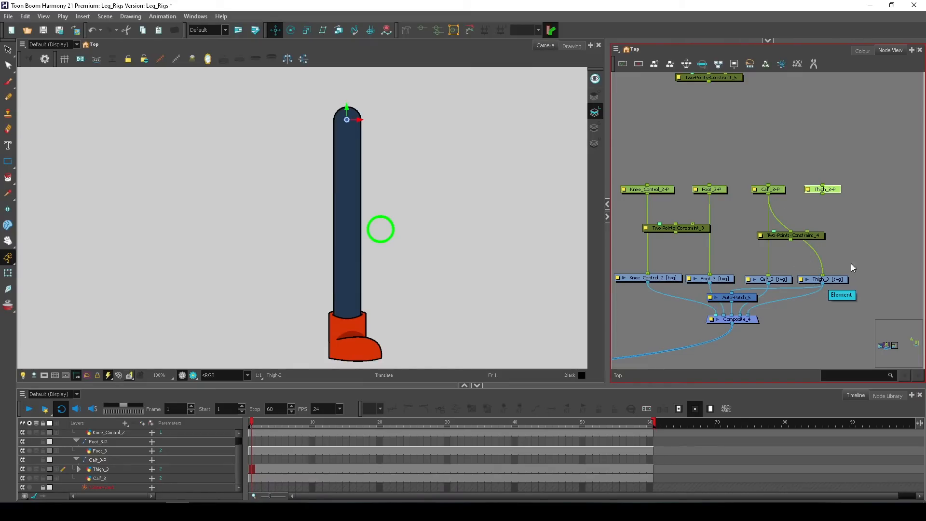
pyautogui.hotkey('ctrl', 'z')
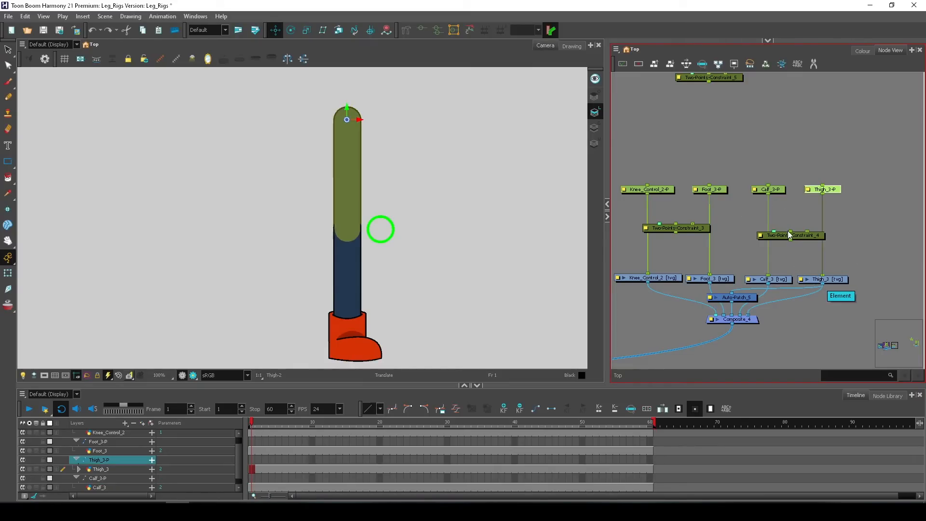
# Insert Two-Points-Constraint_4 between Thigh_3-P and the Thigh_3 drawing, with the peg feeding the constraint's rightmost input.
pyautogui.click(799, 234)
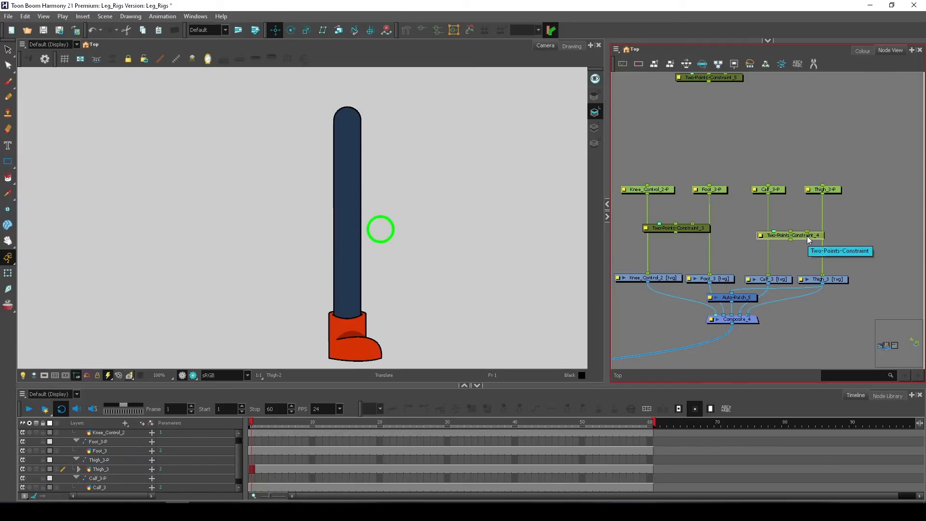
pyautogui.moveTo(805, 235)
pyautogui.mouseDown()
pyautogui.moveTo(786, 237)
pyautogui.moveTo(822, 235)
pyautogui.mouseUp()
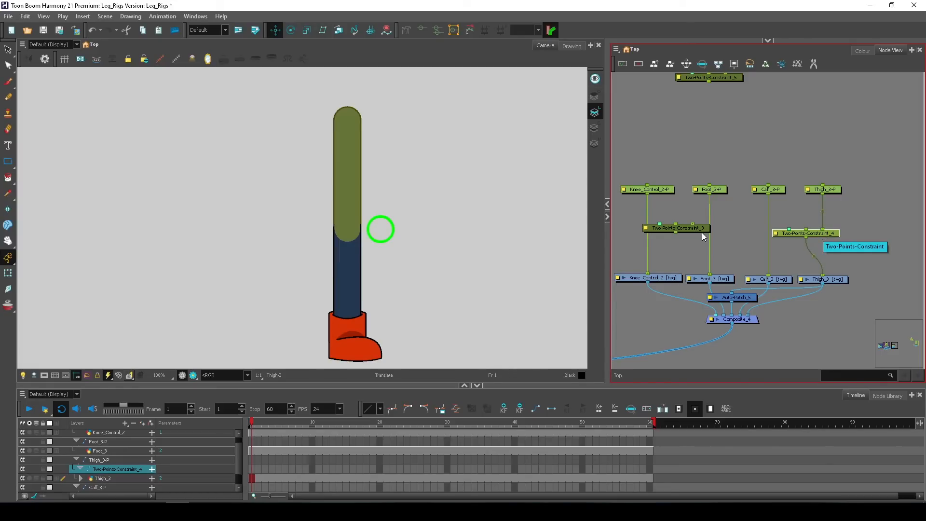
pyautogui.moveTo(814, 235)
pyautogui.mouseDown()
pyautogui.moveTo(828, 234)
pyautogui.moveTo(829, 244)
pyautogui.moveTo(828, 237)
pyautogui.mouseUp()
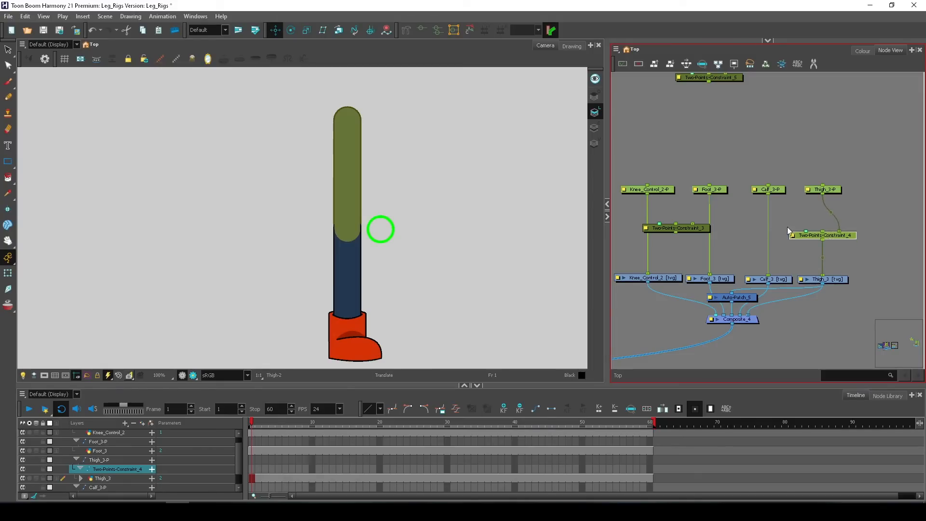
# Try a Volume Modifier of 0 on Two-Points-Constraint_4, restore it to 75, and close its properties.
pyautogui.doubleClick(830, 236)
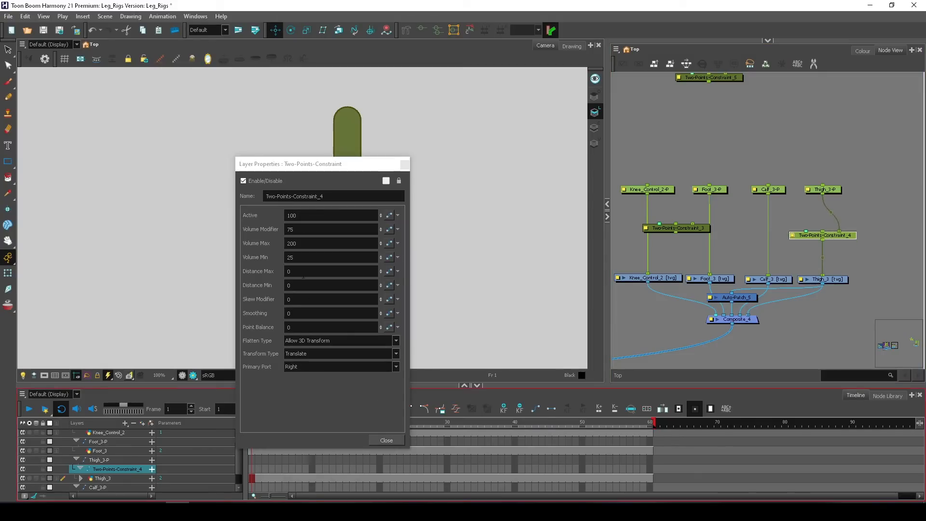
pyautogui.moveTo(321, 171); pyautogui.dragTo(520, 121)
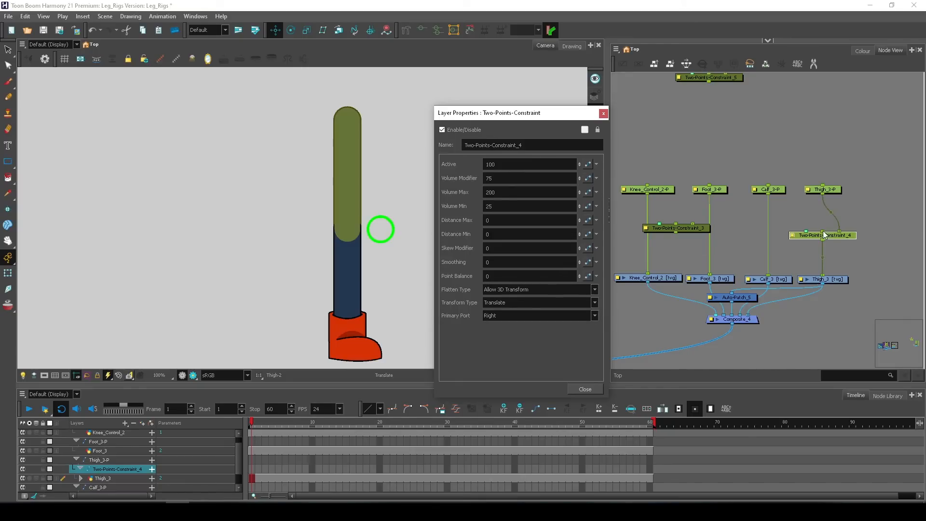
pyautogui.click(503, 182)
pyautogui.write('0')
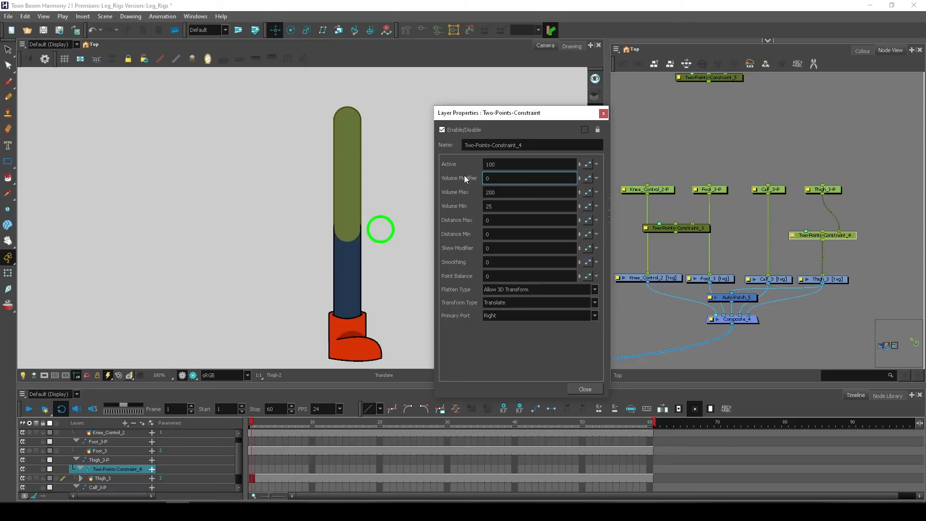
pyautogui.write('75')
pyautogui.click(603, 113)
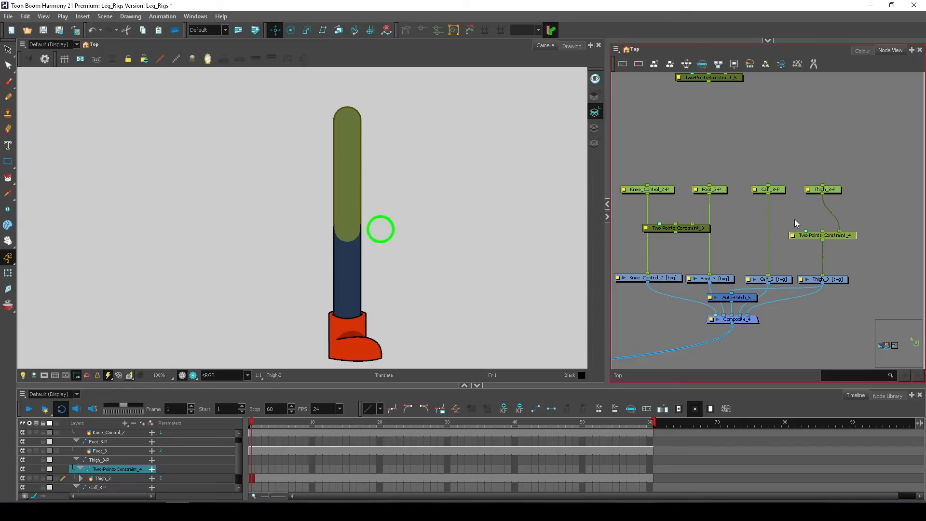
# Connect Calf_3-P to the middle input of Two-Points-Constraint_4 and test the thigh's stretch by moving Thigh_3-P.
pyautogui.moveTo(767, 192); pyautogui.dragTo(821, 232)
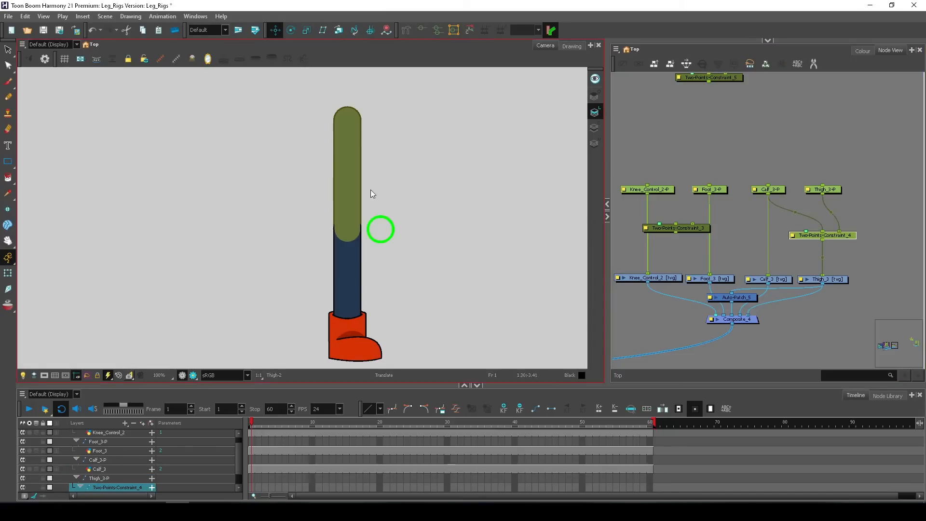
pyautogui.click(828, 190)
pyautogui.moveTo(352, 133); pyautogui.dragTo(350, 198)
pyautogui.moveTo(320, 205); pyautogui.dragTo(347, 115)
# Set the Volume Modifier of Two-Points-Constraint_4 to 0 and test the thigh again by moving Thigh_3-P.
pyautogui.doubleClick(791, 235)
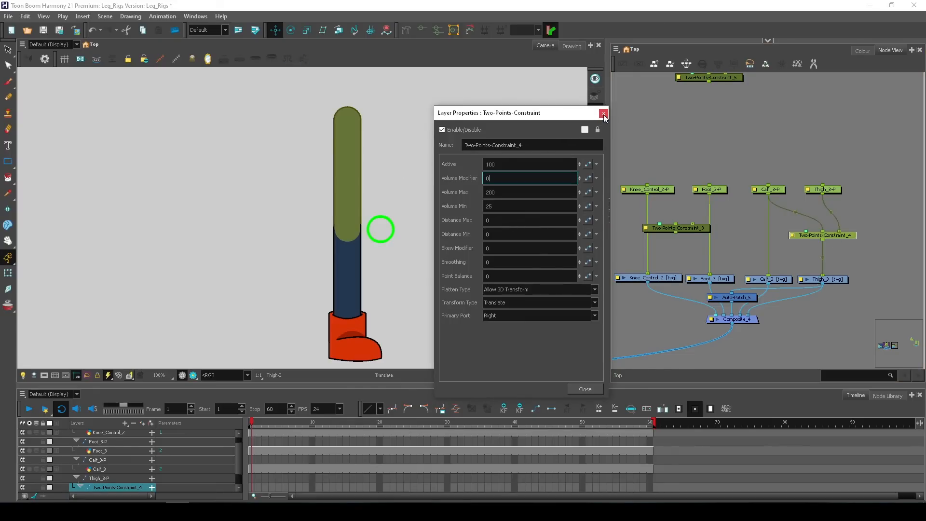
pyautogui.click(603, 113)
pyautogui.click(834, 190)
pyautogui.moveTo(350, 146)
pyautogui.mouseDown()
pyautogui.moveTo(356, 210)
pyautogui.moveTo(239, 166)
pyautogui.moveTo(358, 170)
pyautogui.moveTo(361, 212)
pyautogui.moveTo(359, 169)
pyautogui.moveTo(333, 224)
pyautogui.moveTo(331, 175)
pyautogui.moveTo(337, 161)
pyautogui.moveTo(348, 222)
pyautogui.moveTo(357, 135)
pyautogui.moveTo(351, 221)
pyautogui.moveTo(347, 130)
pyautogui.moveTo(336, 213)
pyautogui.moveTo(301, 149)
pyautogui.moveTo(318, 174)
pyautogui.moveTo(347, 140)
pyautogui.mouseUp()
# Insert Two-Points-Constraint_3 between Calf_3-P and the Calf_3 drawing, with the peg feeding the constraint's rightmost input.
pyautogui.click(773, 191)
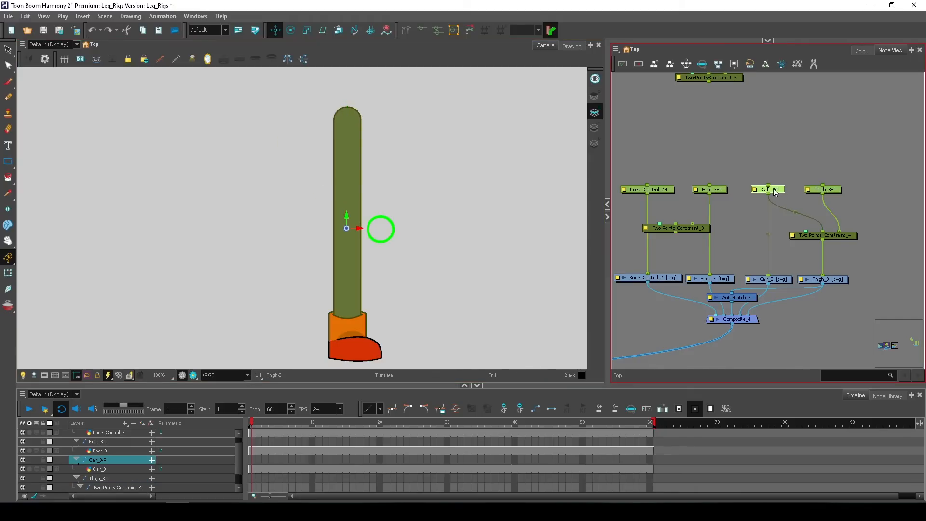
pyautogui.moveTo(688, 227); pyautogui.dragTo(763, 240)
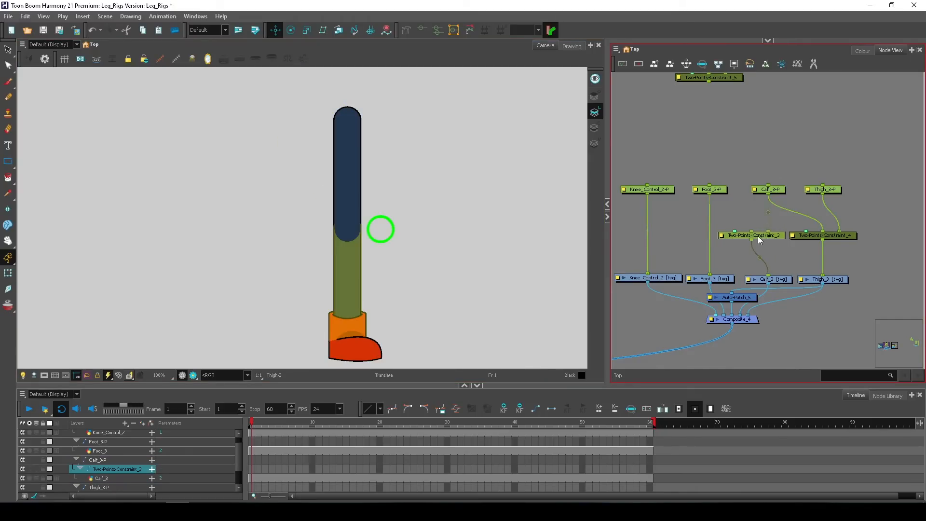
pyautogui.moveTo(692, 245); pyautogui.dragTo(711, 281)
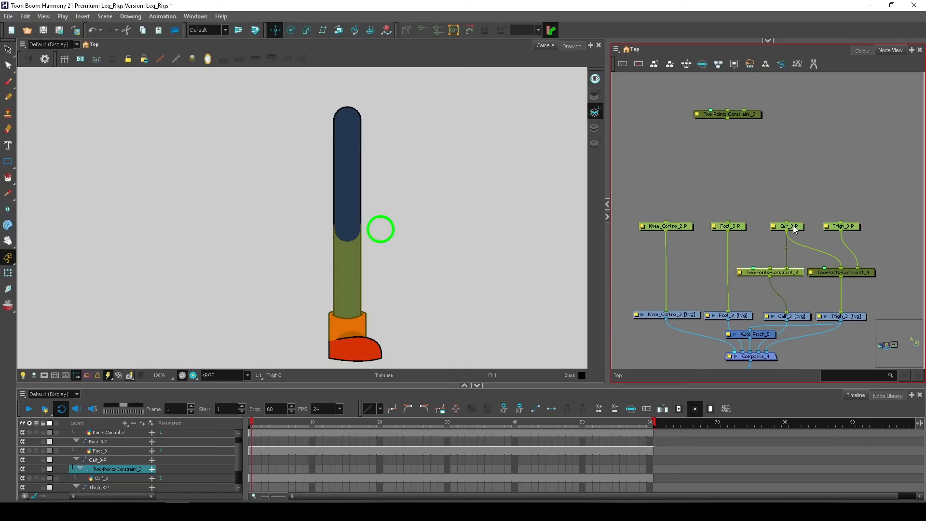
# Connect Foot_3-P to the middle input of Two-Points-Constraint_3 and space the Calf_3-P and Thigh_3-P pegs further apart.
pyautogui.moveTo(728, 230); pyautogui.dragTo(769, 270)
pyautogui.moveTo(797, 226); pyautogui.dragTo(846, 228)
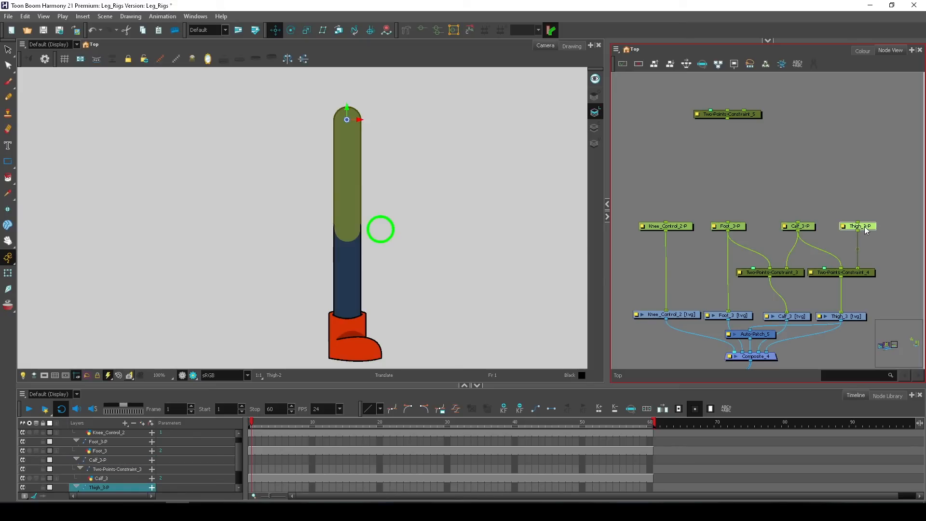
pyautogui.click(805, 226)
pyautogui.moveTo(809, 227); pyautogui.dragTo(819, 226)
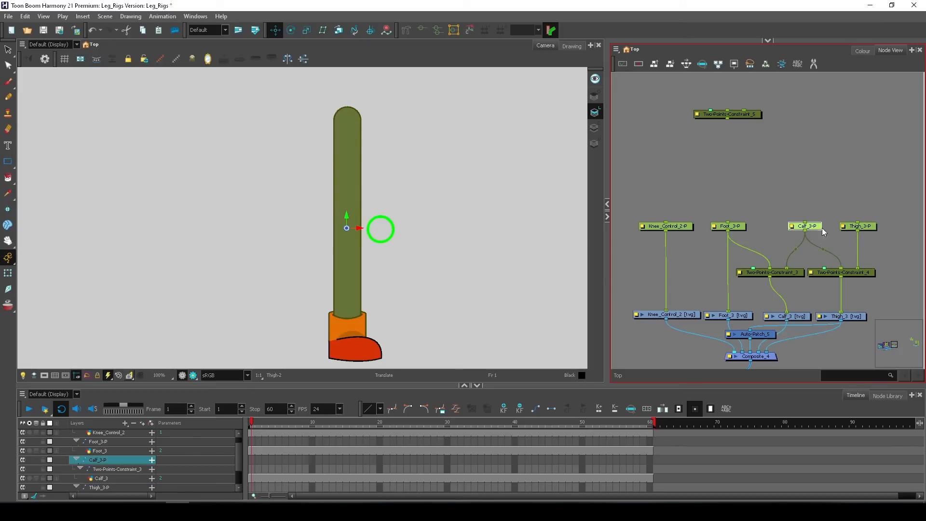
# Rename Two-Points-Constraint_4 as Thigh_Constraint-3 and close its properties.
pyautogui.doubleClick(853, 272)
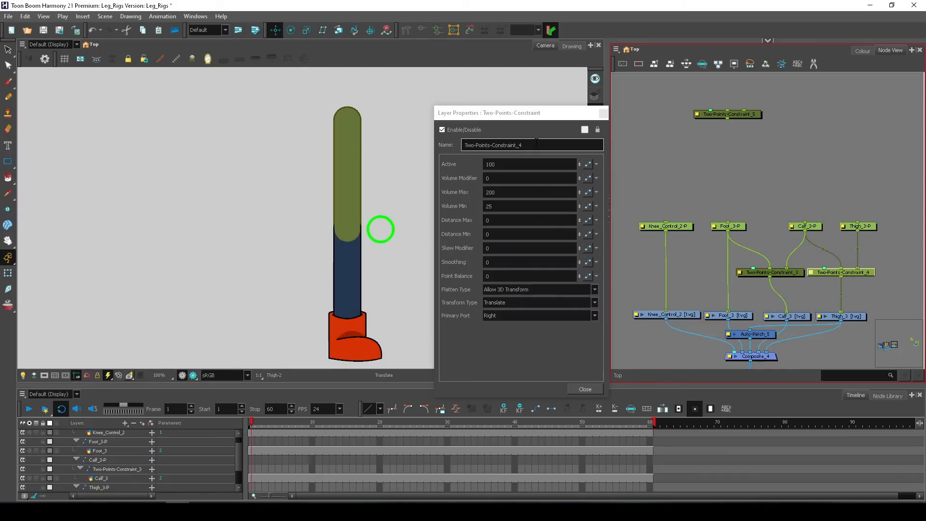
pyautogui.write('Thigh_Constraint-3')
pyautogui.press('Return')
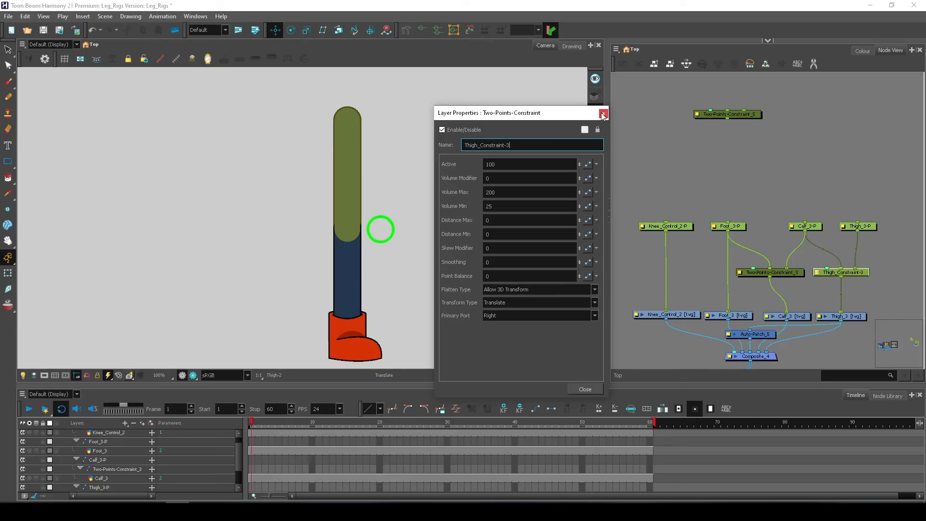
pyautogui.click(603, 114)
# Rename Two-Points-Constraint_3 as Knee_Constraint-3 and set its Volume Modifier to 0.
pyautogui.moveTo(783, 273); pyautogui.dragTo(796, 274)
pyautogui.doubleClick(797, 273)
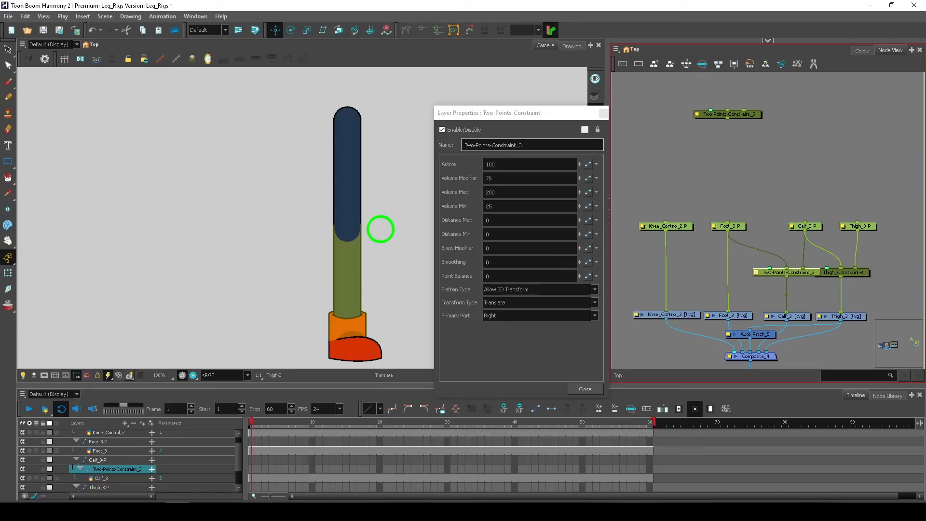
pyautogui.write('Knee_Constraint')
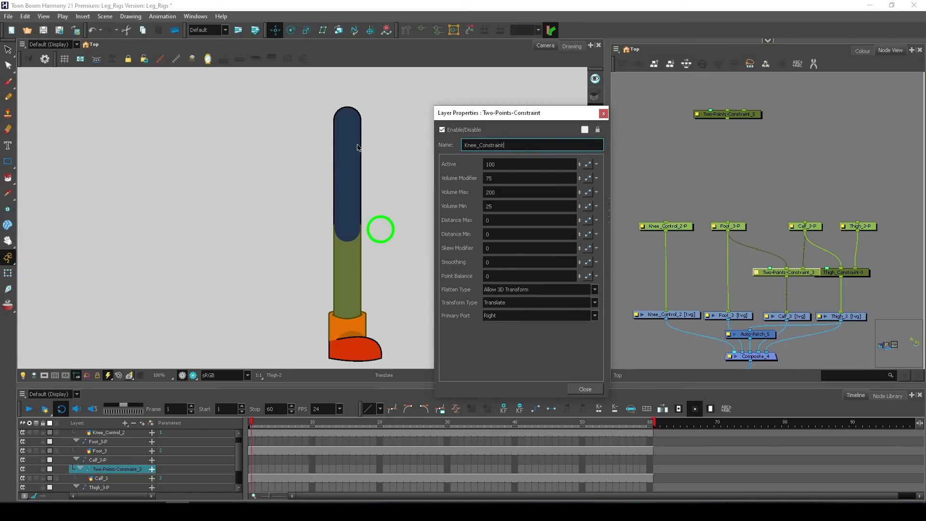
pyautogui.write('-3')
pyautogui.press('Return')
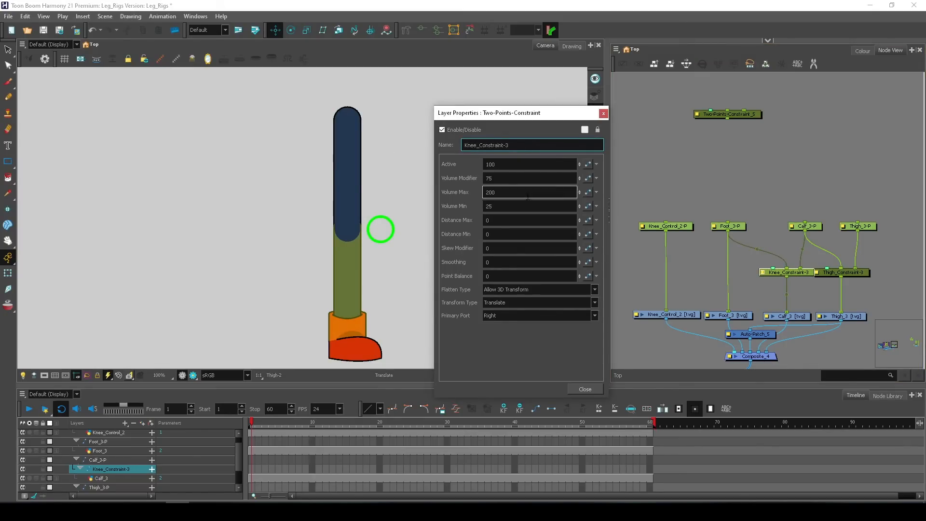
pyautogui.doubleClick(507, 174)
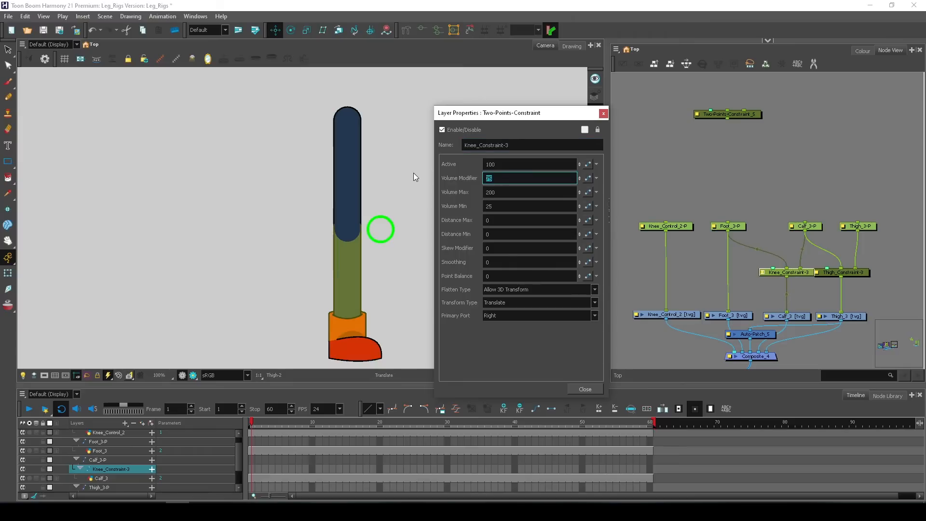
pyautogui.write('0')
pyautogui.click(603, 113)
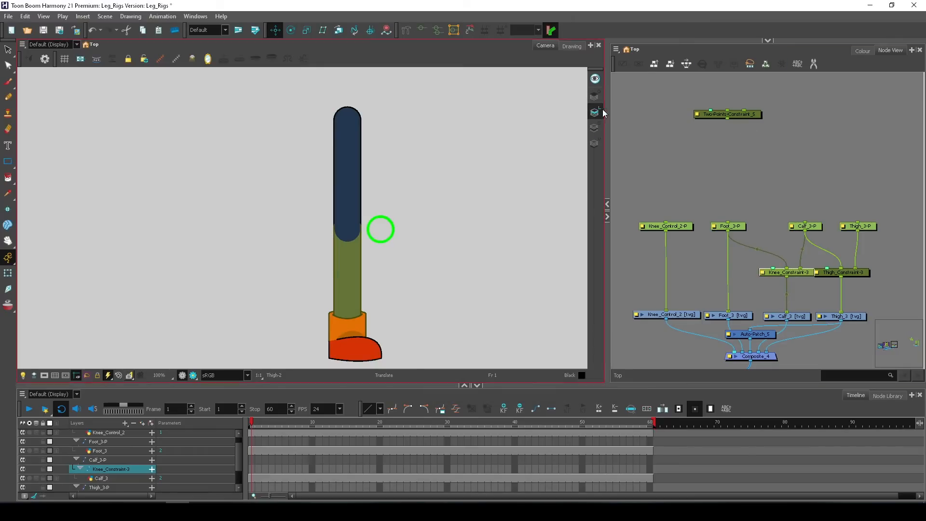
# Test the calf's stretch by moving Foot_3-P, and undo the move.
pyautogui.click(739, 226)
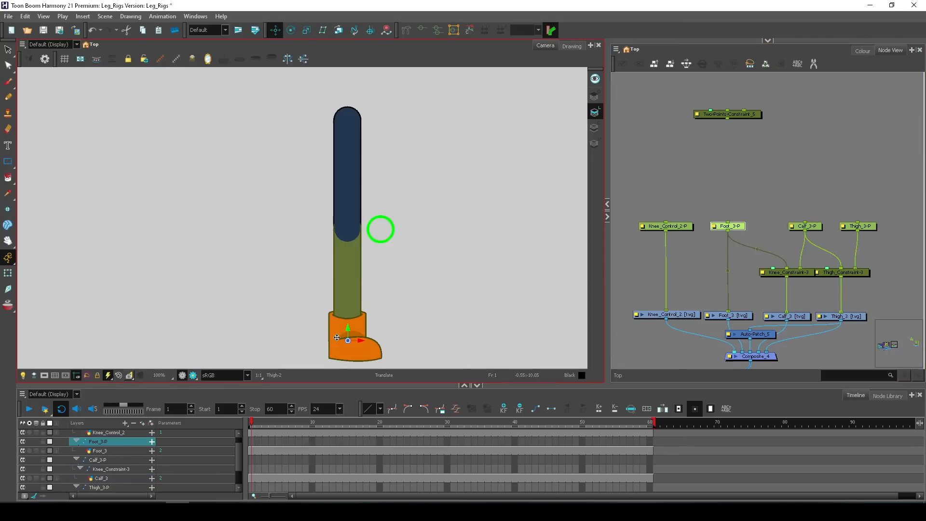
pyautogui.moveTo(355, 351); pyautogui.dragTo(371, 332)
pyautogui.hotkey('ctrl', 'z')
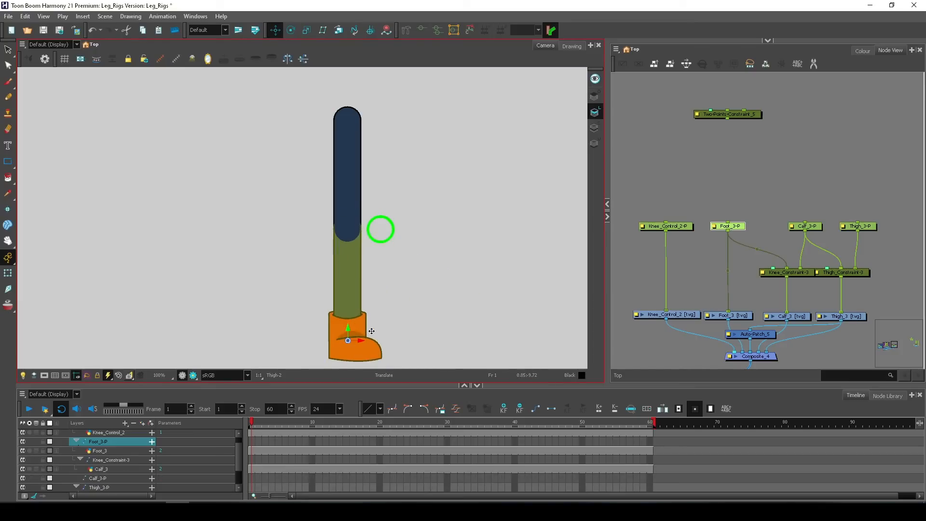
# Rearrange the nodes: Two-Points-Constraint_5 off to the side, Foot_3-P higher up, and Knee_Control_2-P above Calf_3-P.
pyautogui.click(736, 216)
pyautogui.moveTo(823, 187); pyautogui.dragTo(772, 199)
pyautogui.moveTo(663, 206); pyautogui.dragTo(870, 211)
pyautogui.click(774, 189)
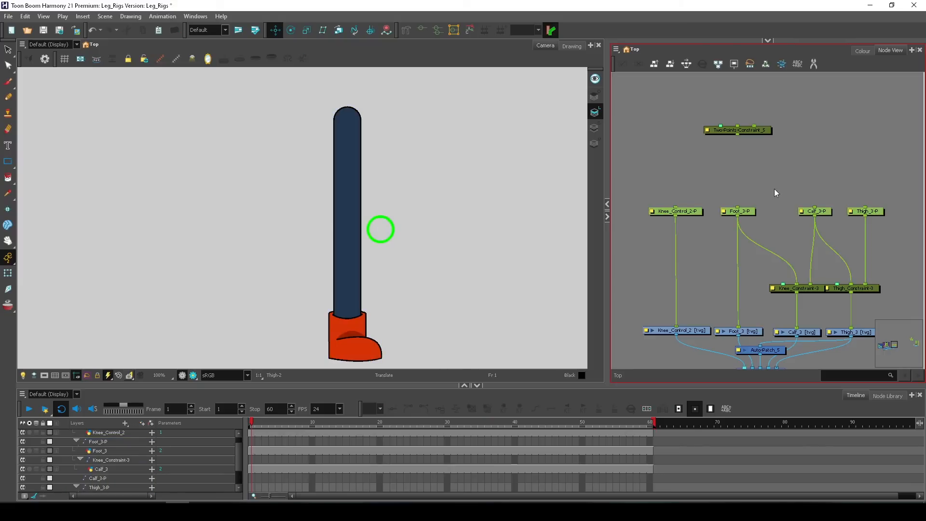
pyautogui.moveTo(734, 158); pyautogui.dragTo(904, 113)
pyautogui.moveTo(728, 240); pyautogui.dragTo(732, 131)
pyautogui.moveTo(808, 139); pyautogui.dragTo(793, 122)
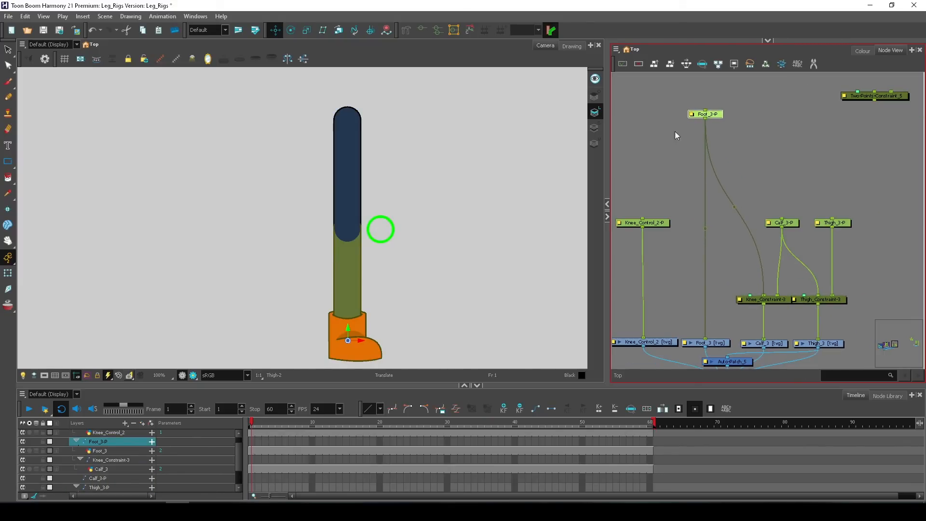
pyautogui.moveTo(654, 228); pyautogui.dragTo(750, 178)
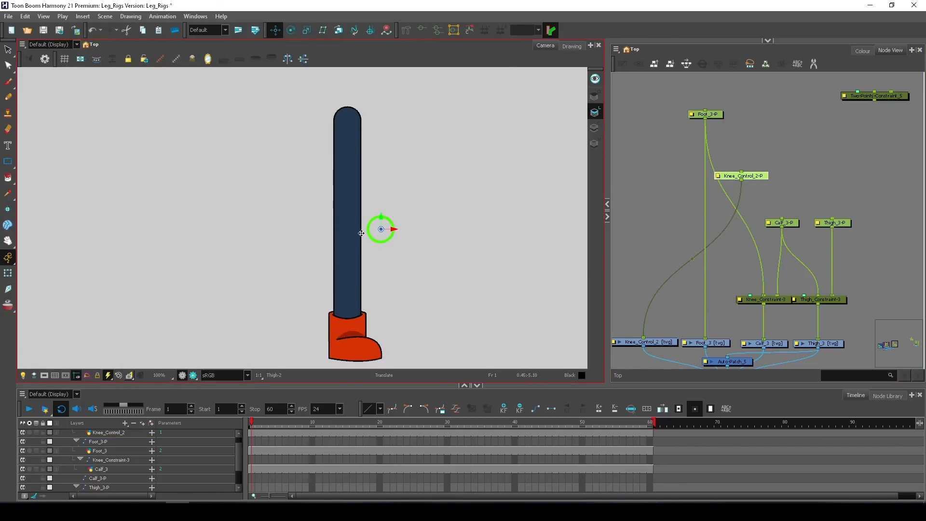
# Test the knee by moving Calf_3-P, and undo the move.
pyautogui.click(784, 222)
pyautogui.moveTo(345, 253); pyautogui.dragTo(309, 250)
pyautogui.hotkey('ctrl', 'z')
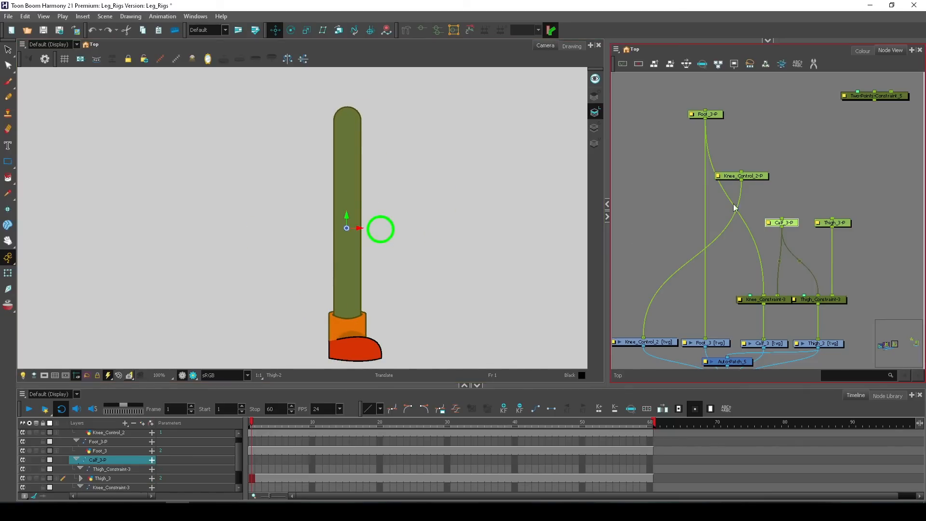
# Connect Knee_Control_2-P as the parent of Calf_3-P and test the knee by moving the control.
pyautogui.moveTo(742, 180); pyautogui.dragTo(783, 221)
pyautogui.moveTo(756, 180); pyautogui.dragTo(759, 190)
pyautogui.moveTo(358, 248); pyautogui.dragTo(320, 244)
pyautogui.click(760, 249)
pyautogui.moveTo(851, 161); pyautogui.dragTo(806, 194)
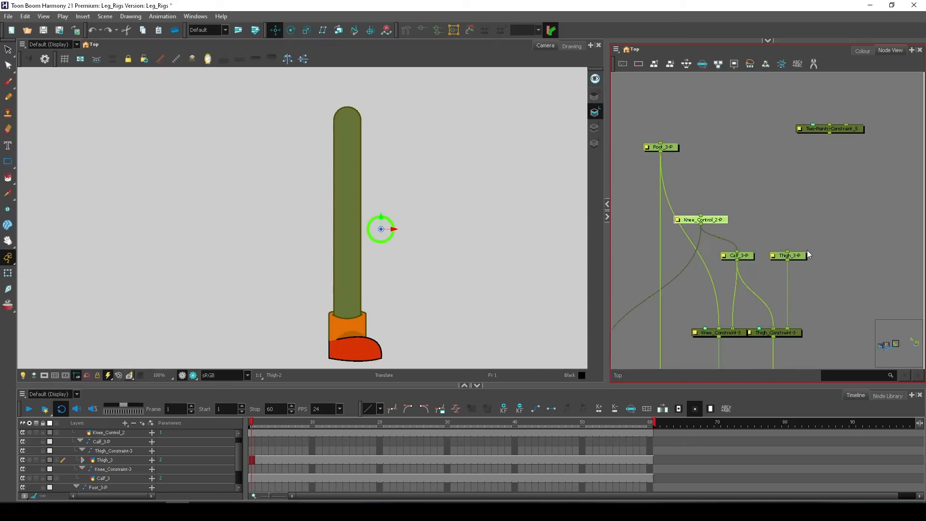
# Add a parent peg above Thigh_3-P and name it Hip_P-3.
pyautogui.click(787, 256)
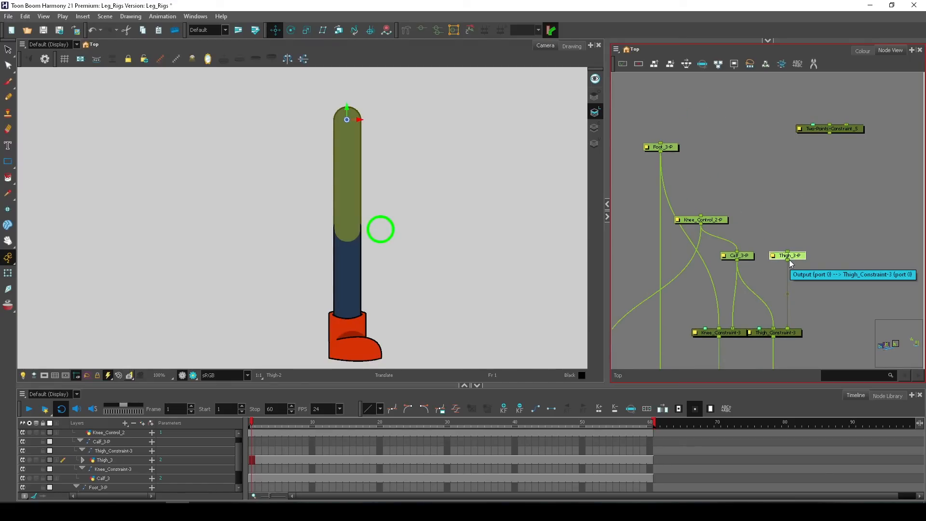
pyautogui.hotkey('ctrl', 'p')
pyautogui.moveTo(798, 212); pyautogui.dragTo(797, 211)
pyautogui.doubleClick(791, 211)
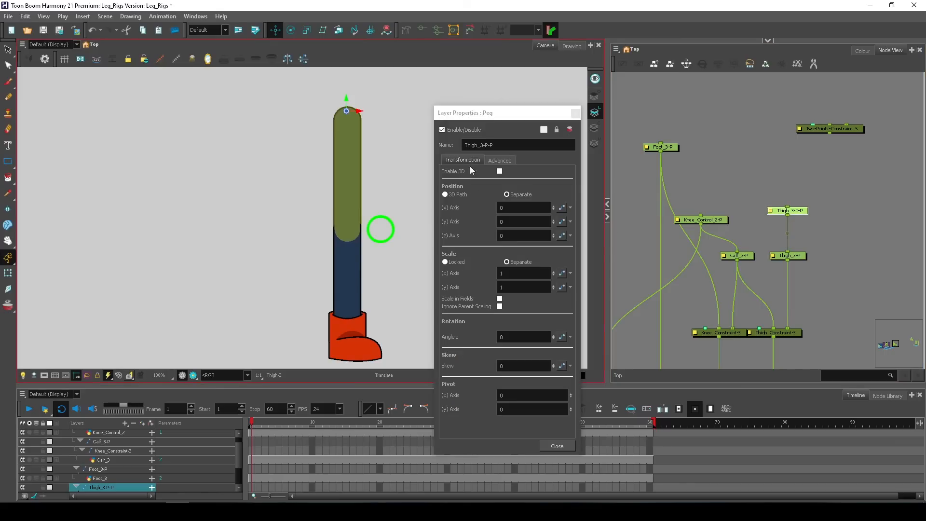
pyautogui.write('Hip')
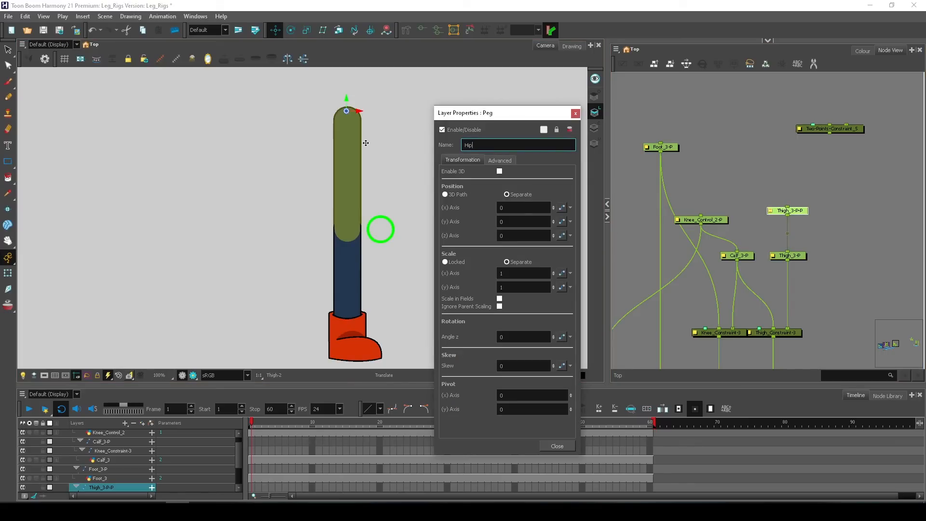
pyautogui.write('_')
pyautogui.press('BackSpace')
pyautogui.write('_P-3')
pyautogui.press('Return')
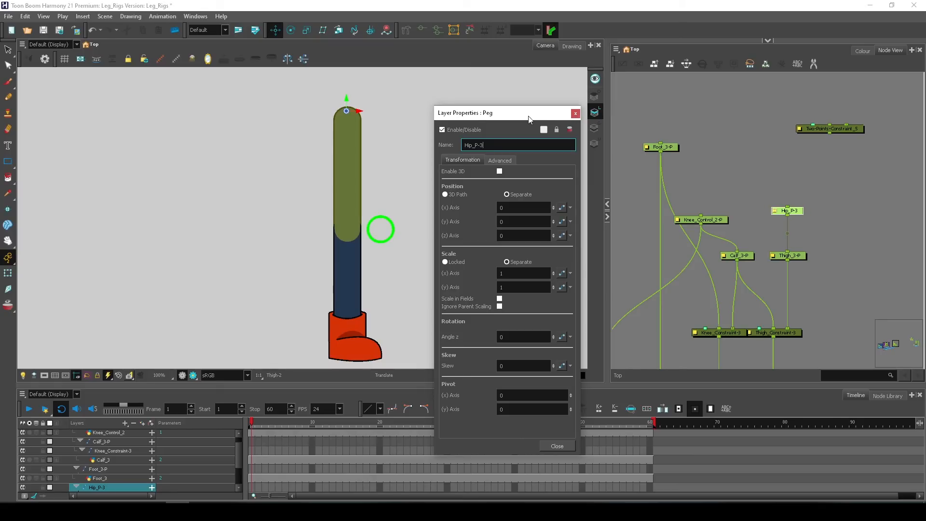
# Copy Thigh_3-P's pivot values to Hip_P-3, X 0.0166666 E and Y 0.399999 S, and close both property windows.
pyautogui.moveTo(479, 113); pyautogui.dragTo(454, 106)
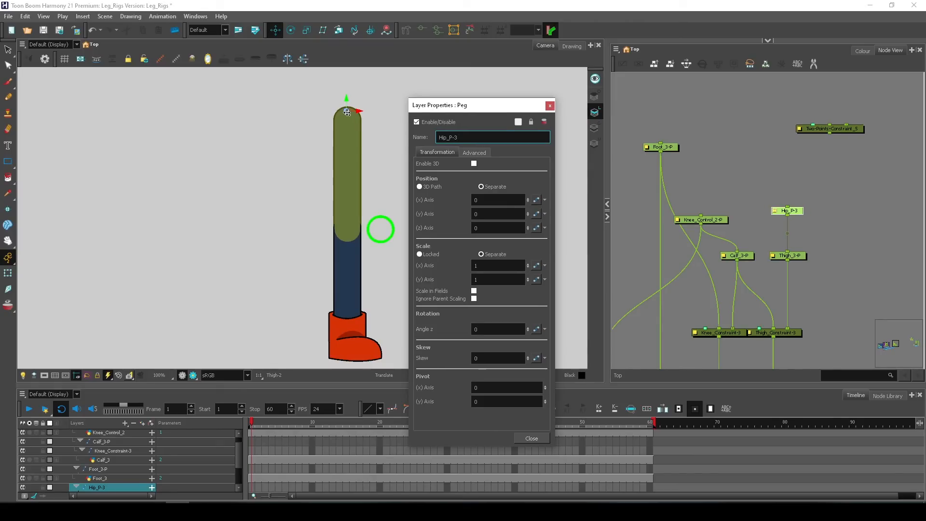
pyautogui.doubleClick(791, 257)
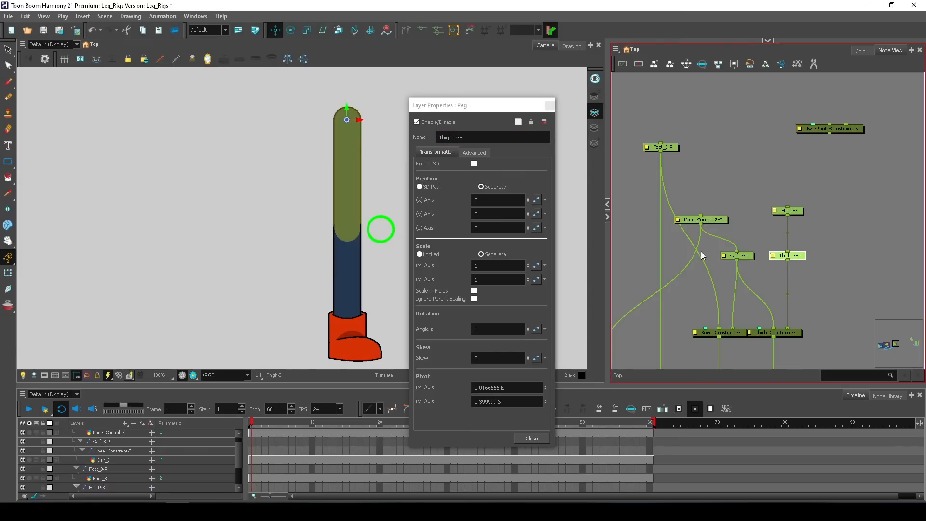
pyautogui.moveTo(476, 110); pyautogui.dragTo(676, 112)
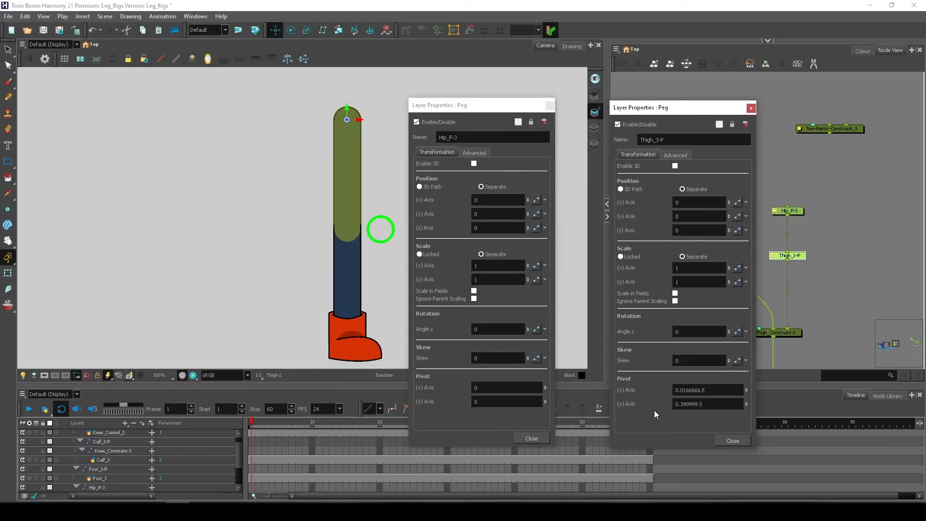
pyautogui.moveTo(717, 390); pyautogui.dragTo(618, 391)
pyautogui.hotkey('ctrl', 'c')
pyautogui.moveTo(503, 388); pyautogui.dragTo(465, 389)
pyautogui.hotkey('ctrl', 'v')
pyautogui.moveTo(715, 404); pyautogui.dragTo(632, 404)
pyautogui.hotkey('ctrl', 'c')
pyautogui.moveTo(502, 401); pyautogui.dragTo(381, 404)
pyautogui.hotkey('ctrl', 'v')
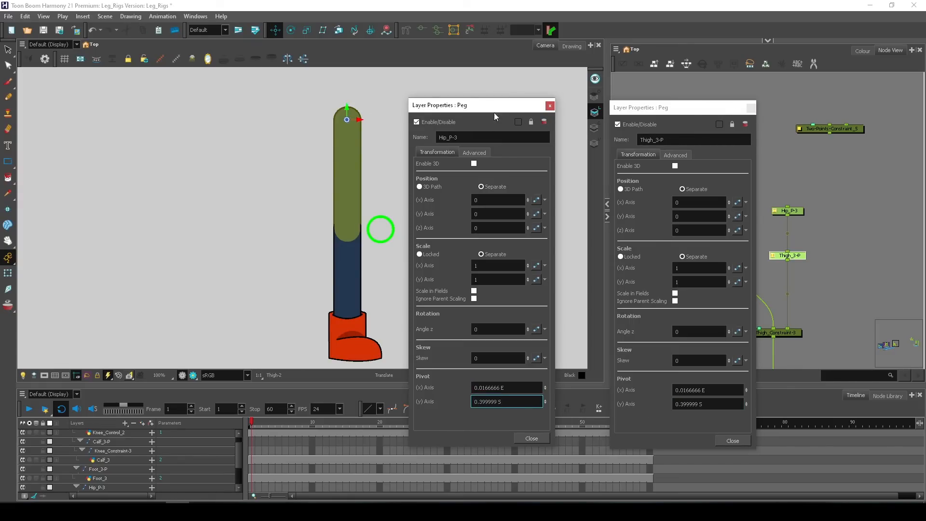
pyautogui.click(549, 106)
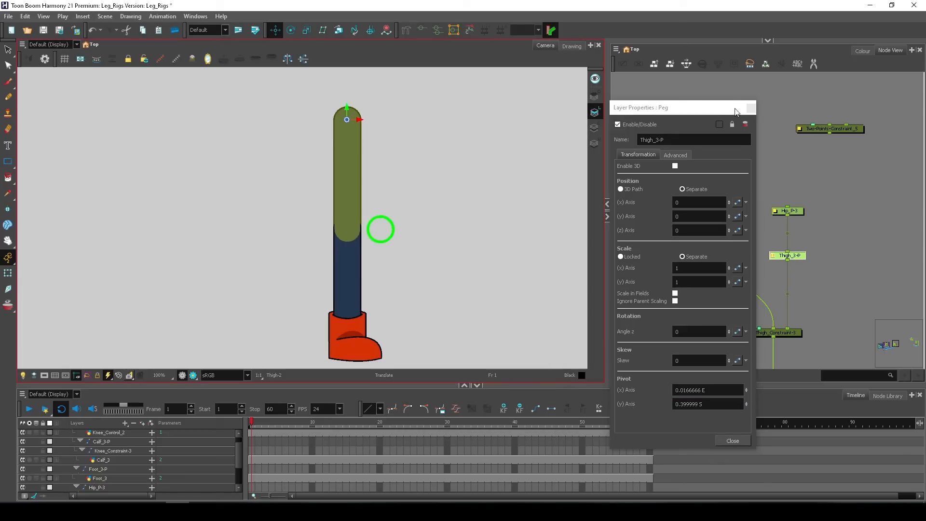
pyautogui.click(751, 108)
# Move Hip_P-3 level with Foot_3-P and place Two-Points-Constraint_5 between them, above Knee_Control_2-P.
pyautogui.moveTo(800, 214); pyautogui.dragTo(795, 149)
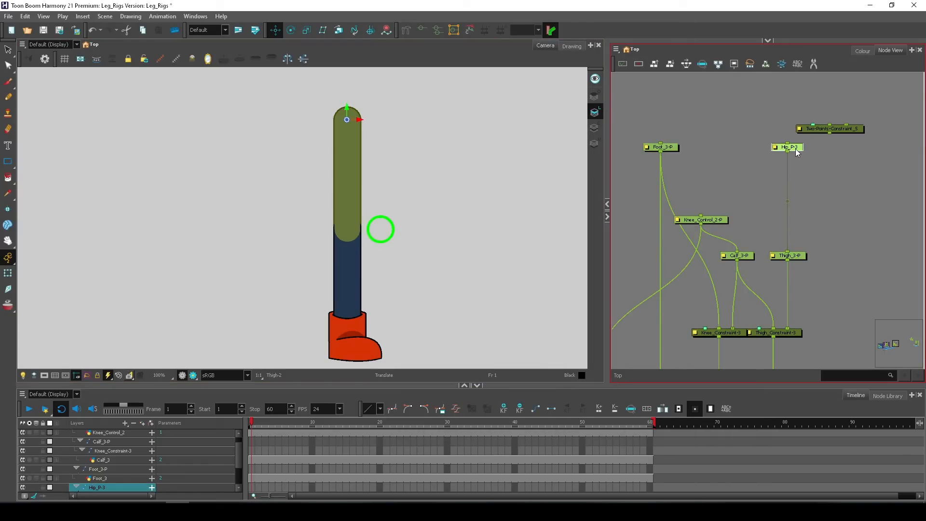
pyautogui.click(667, 147)
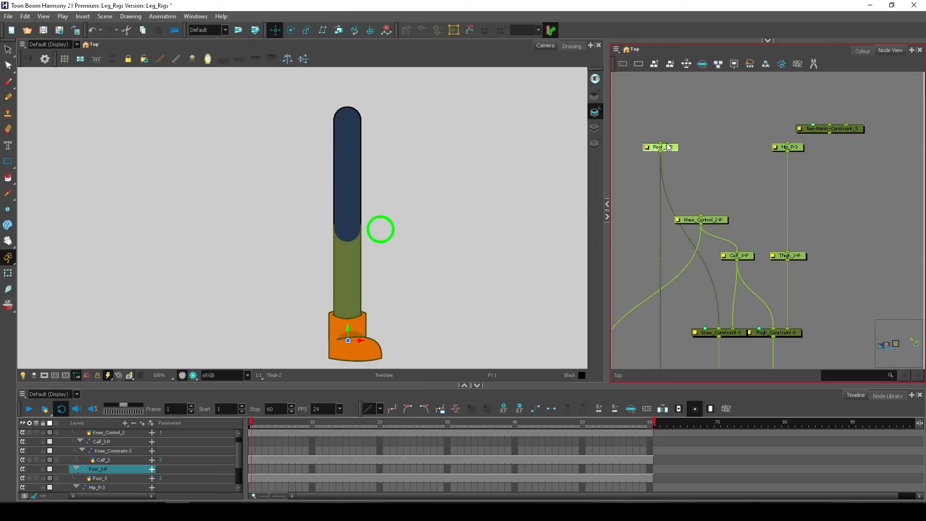
pyautogui.click(790, 149)
pyautogui.click(710, 219)
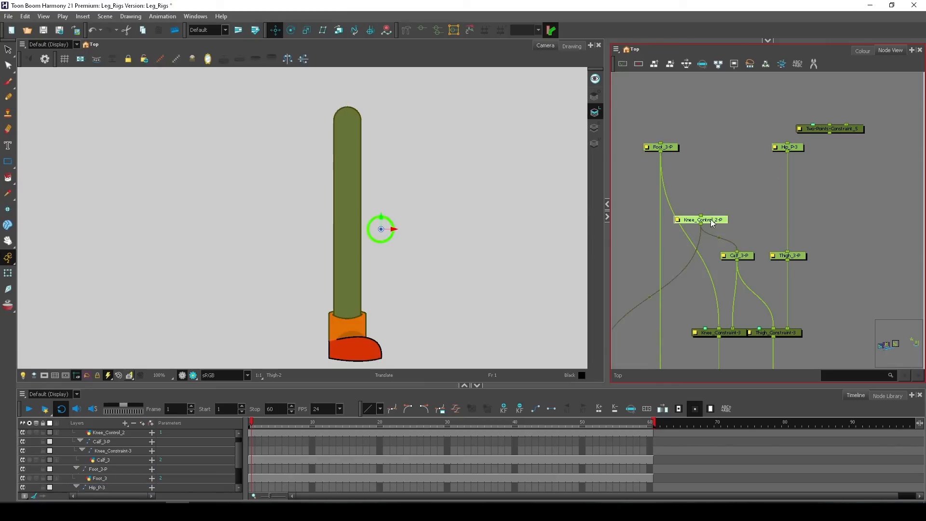
pyautogui.click(829, 133)
pyautogui.moveTo(829, 134); pyautogui.dragTo(737, 194)
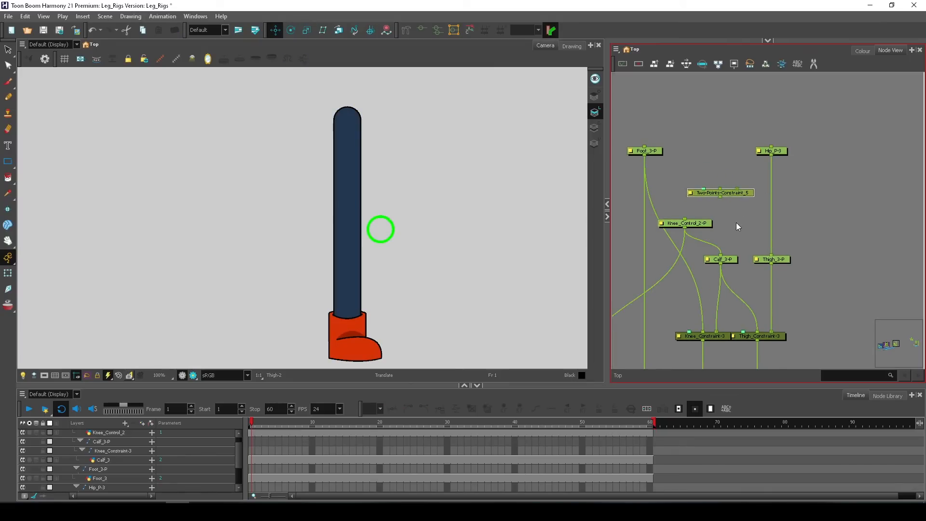
# Test the leg by moving Thigh_3-P and Foot_3-P, restoring the original pose.
pyautogui.click(802, 229)
pyautogui.moveTo(352, 141)
pyautogui.mouseDown()
pyautogui.moveTo(408, 147)
pyautogui.moveTo(335, 145)
pyautogui.moveTo(313, 166)
pyautogui.moveTo(388, 152)
pyautogui.moveTo(319, 147)
pyautogui.moveTo(348, 142)
pyautogui.mouseUp()
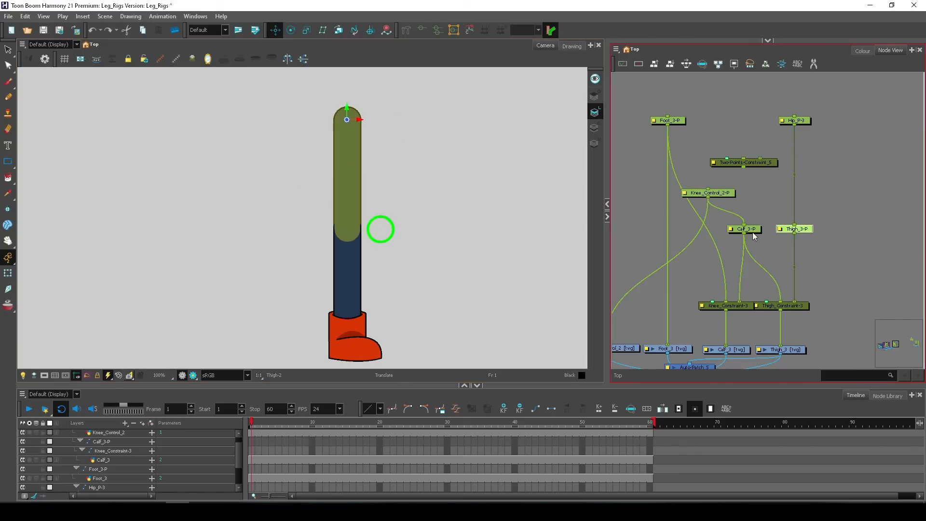
pyautogui.click(680, 121)
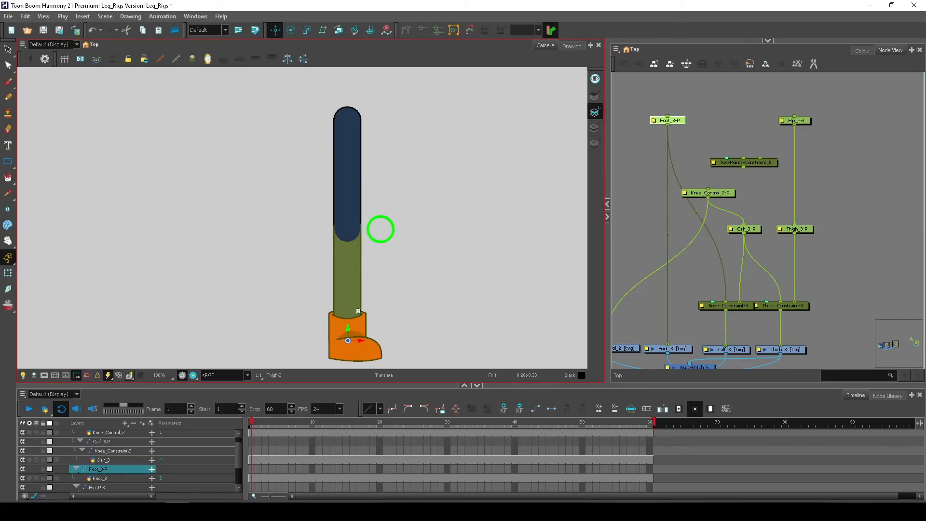
pyautogui.moveTo(365, 348)
pyautogui.mouseDown()
pyautogui.moveTo(278, 307)
pyautogui.moveTo(502, 263)
pyautogui.moveTo(285, 295)
pyautogui.moveTo(364, 343)
pyautogui.moveTo(367, 354)
pyautogui.mouseUp()
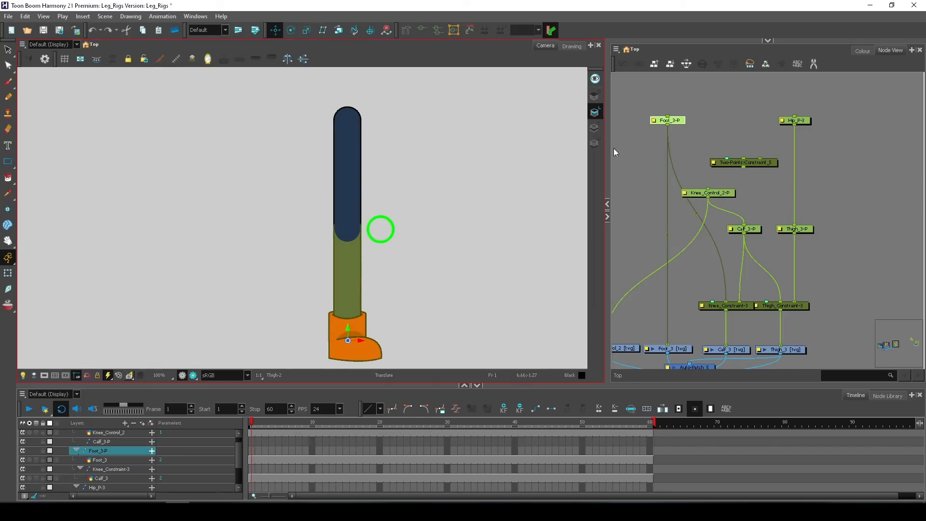
# Insert Two-Points-Constraint_5 between Hip_P-3 and Thigh_3-P, with the hip peg feeding the constraint's rightmost input.
pyautogui.scroll(1, 769, 217)
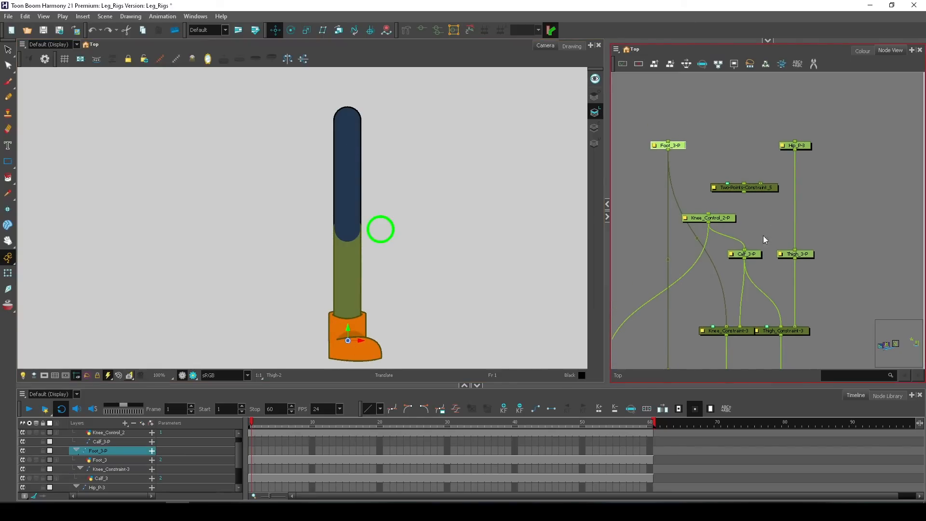
pyautogui.click(763, 189)
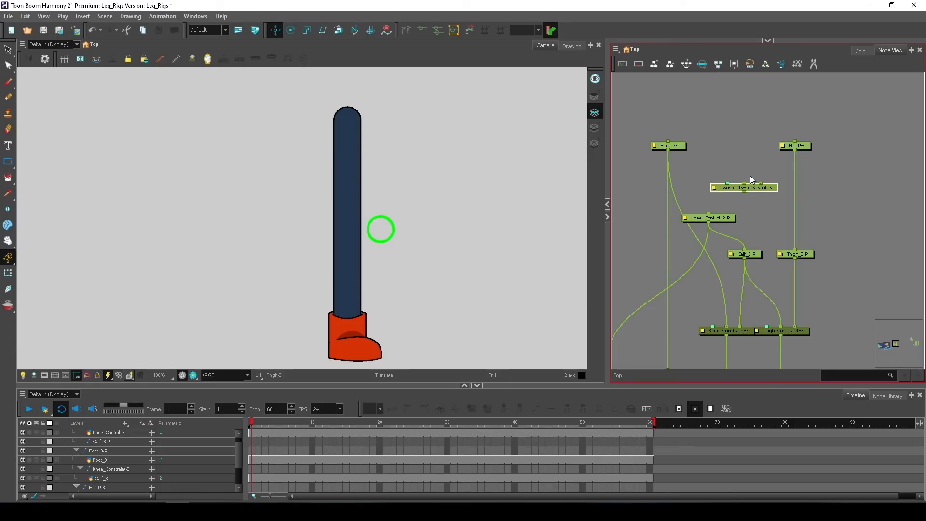
pyautogui.moveTo(755, 192); pyautogui.dragTo(776, 176)
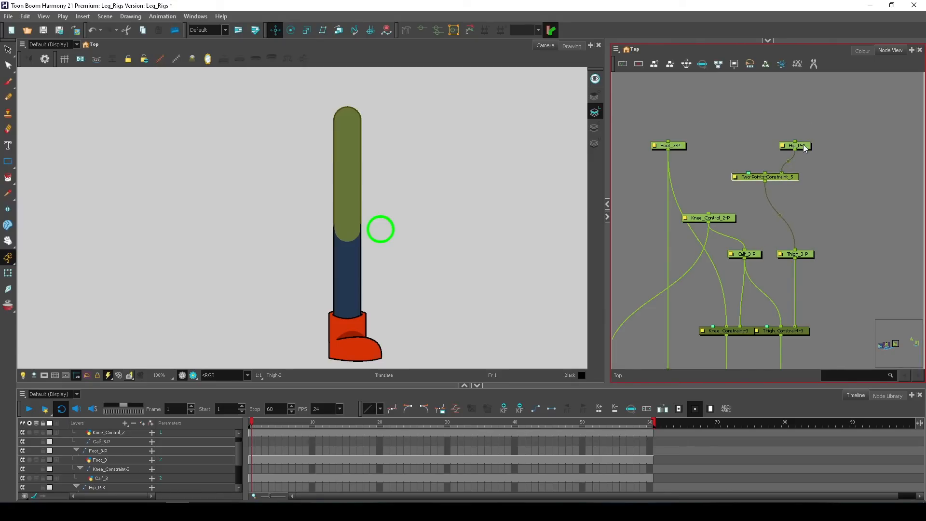
# Feed Knee_Control_2-P from the output of Two-Points-Constraint_5, and nudge the constraint node slightly up and to the side.
pyautogui.moveTo(802, 145); pyautogui.dragTo(803, 142)
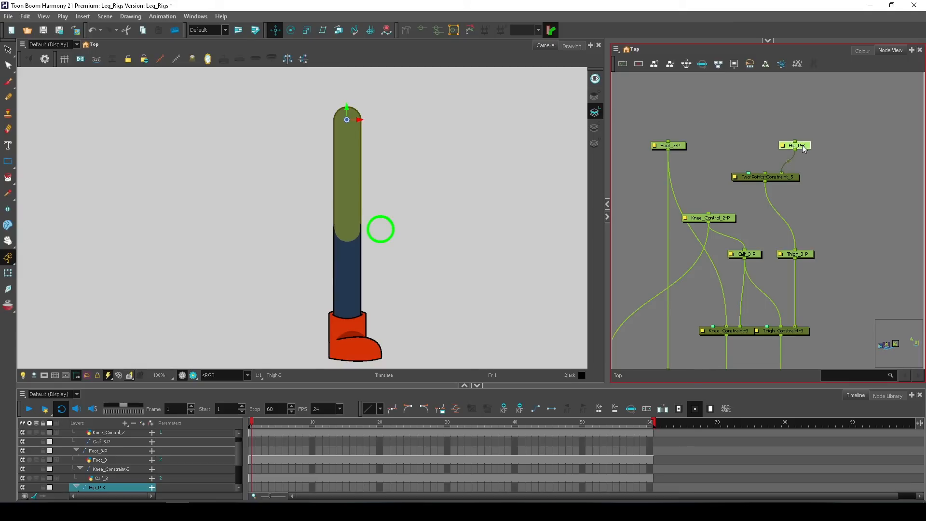
pyautogui.moveTo(765, 182); pyautogui.dragTo(711, 214)
pyautogui.moveTo(783, 178); pyautogui.dragTo(779, 176)
pyautogui.click(768, 152)
# Test the leg by moving Hip_P-3 and Foot_3-P, restoring the original pose.
pyautogui.moveTo(348, 145); pyautogui.dragTo(367, 154)
pyautogui.moveTo(458, 164); pyautogui.dragTo(368, 154)
pyautogui.hotkey('ctrl', 'z')
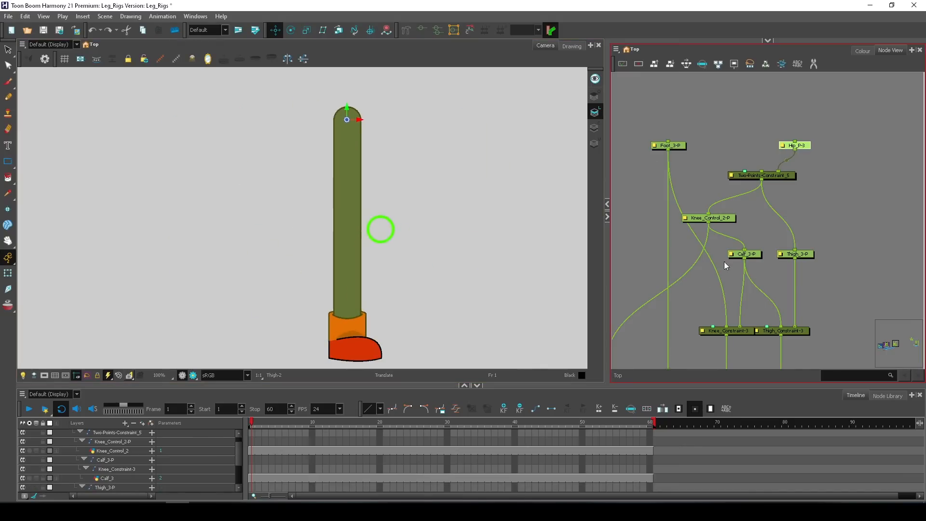
pyautogui.click(675, 147)
pyautogui.moveTo(379, 358); pyautogui.dragTo(357, 326)
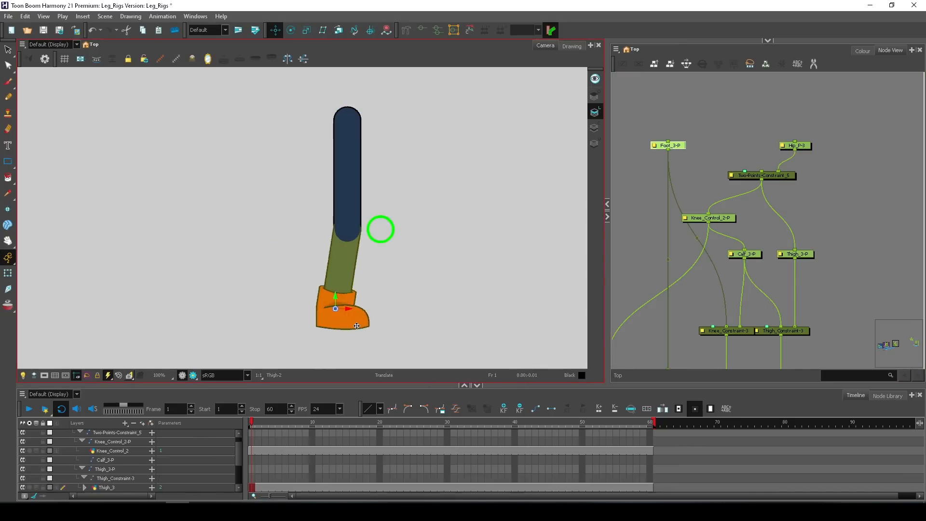
pyautogui.hotkey('ctrl', 'z')
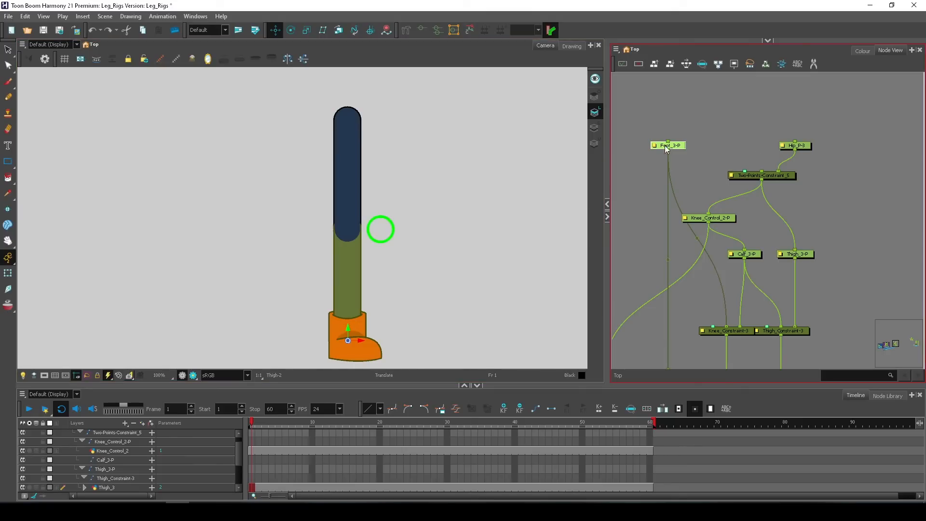
# Connect Foot_3-P to the free input of Two-Points-Constraint_5 and check the link with a small foot move.
pyautogui.moveTo(667, 149); pyautogui.dragTo(762, 169)
pyautogui.click(761, 175)
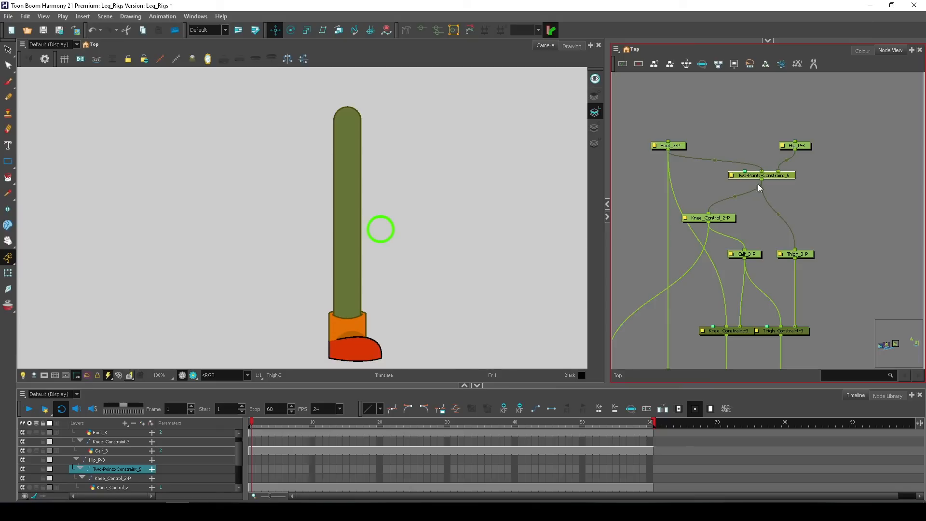
pyautogui.click(669, 146)
pyautogui.moveTo(364, 349)
pyautogui.mouseDown()
pyautogui.moveTo(183, 265)
pyautogui.moveTo(429, 296)
pyautogui.moveTo(472, 207)
pyautogui.moveTo(255, 248)
pyautogui.moveTo(531, 253)
pyautogui.moveTo(269, 275)
pyautogui.moveTo(399, 320)
pyautogui.moveTo(362, 332)
pyautogui.mouseUp()
# Test the new foot connection by moving Hip_P-3 in two directions, restoring the pose each time.
pyautogui.click(796, 145)
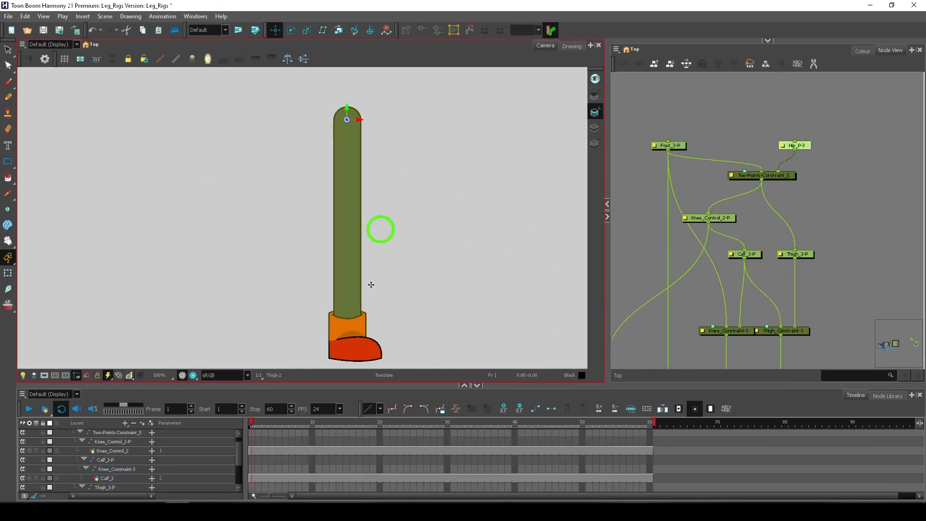
pyautogui.moveTo(309, 149); pyautogui.dragTo(349, 174)
pyautogui.hotkey('ctrl', 'z')
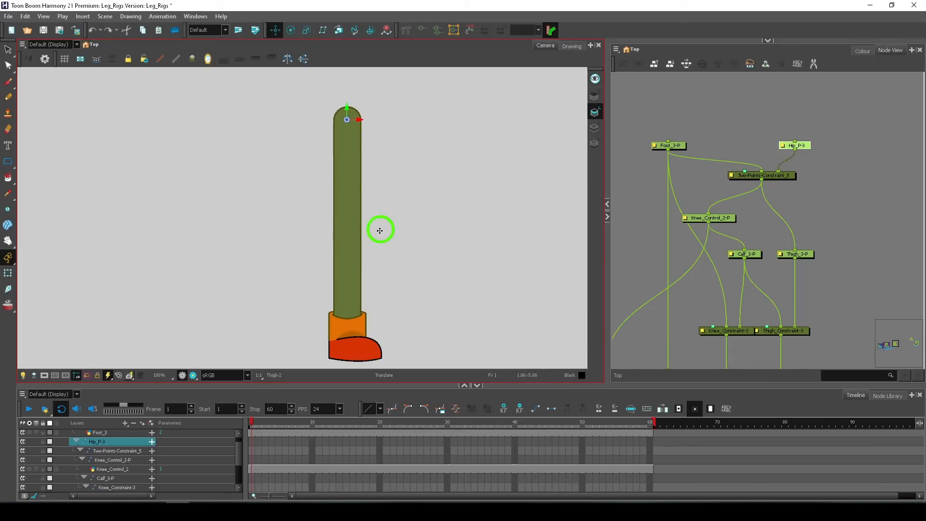
pyautogui.moveTo(379, 229); pyautogui.dragTo(314, 181)
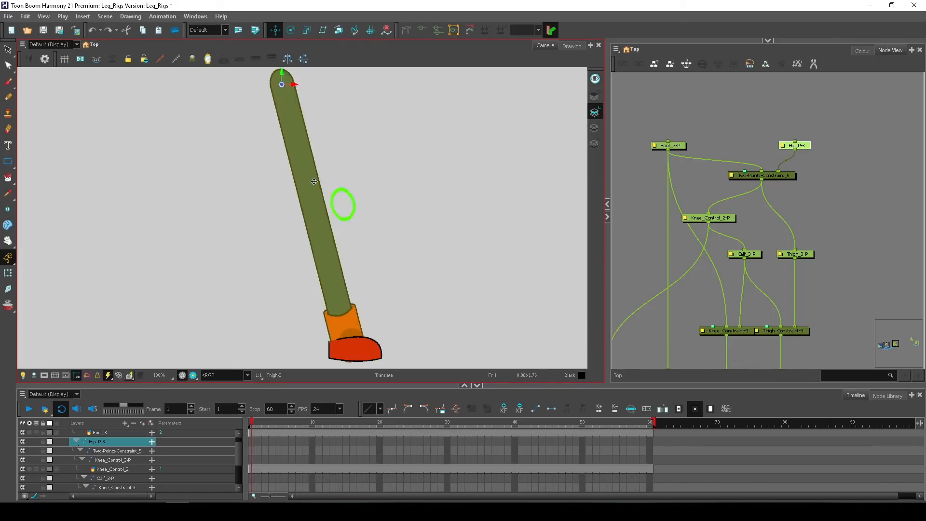
pyautogui.hotkey('ctrl', 'z')
# Review the layer properties of Two-Points-Constraint_5, including its volume settings.
pyautogui.doubleClick(778, 177)
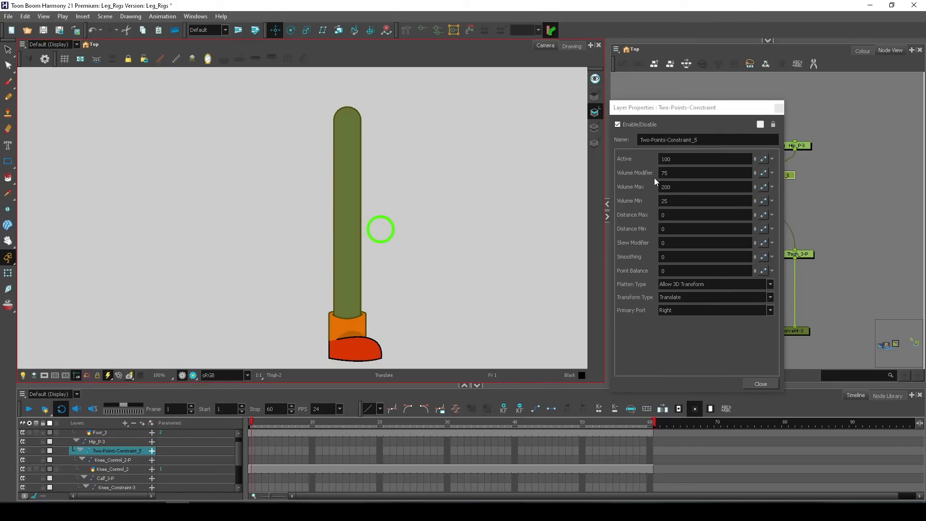
pyautogui.click(777, 107)
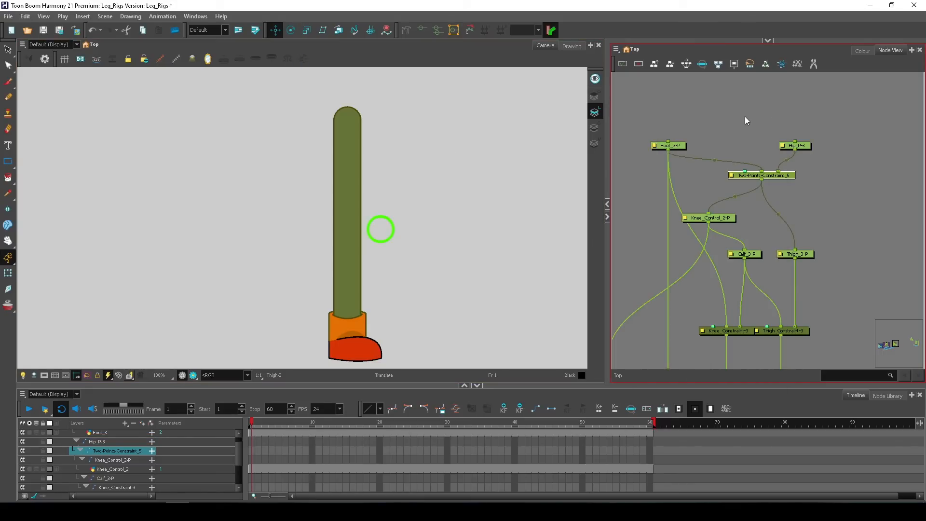
pyautogui.click(713, 173)
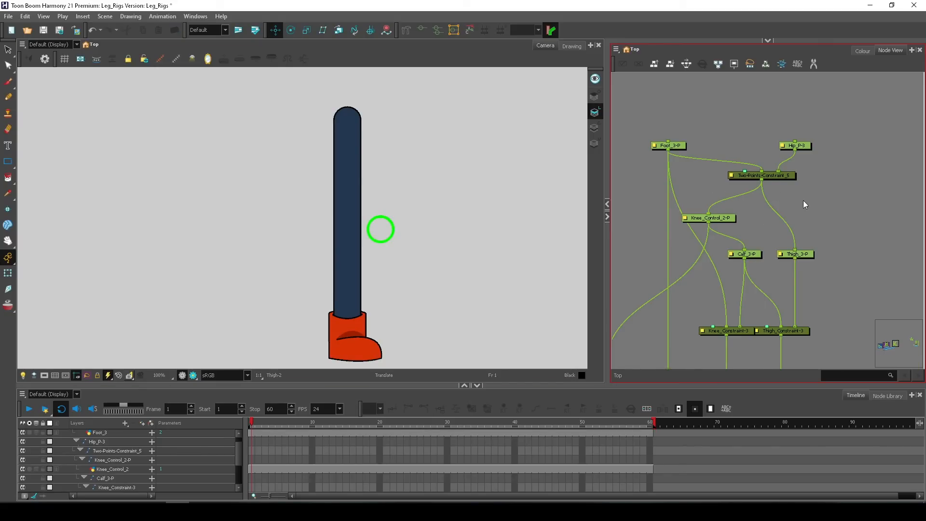
# Add two Transformation Limit nodes to the node network, placed beside Two-Points-Constraint_5 and Knee_Control_2-P.
pyautogui.press('Tab')
pyautogui.write('trans')
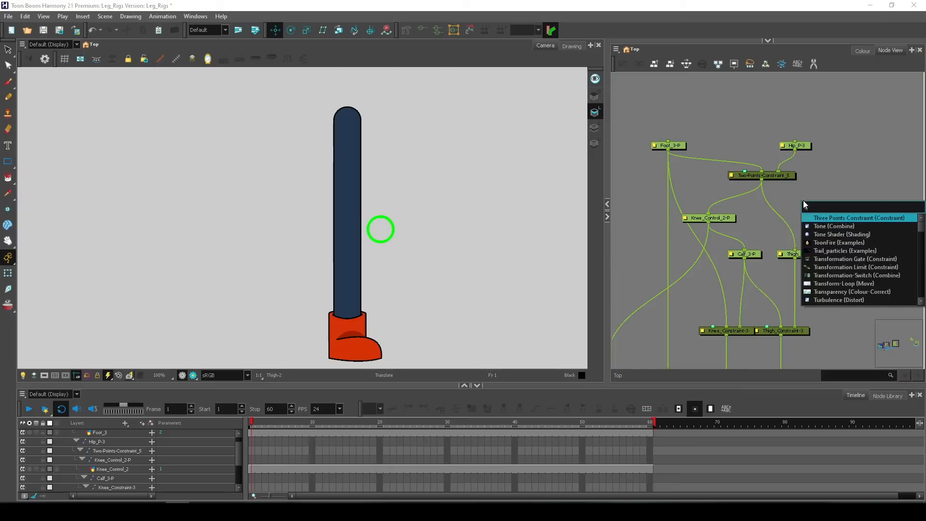
pyautogui.write('formation lim')
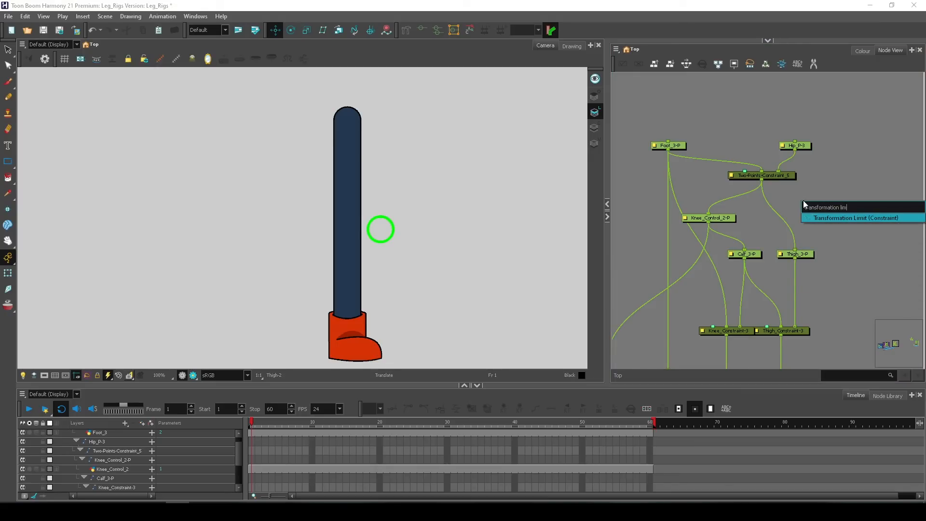
pyautogui.press('Return')
pyautogui.moveTo(836, 196); pyautogui.dragTo(826, 221)
pyautogui.click(845, 176)
pyautogui.press('Return')
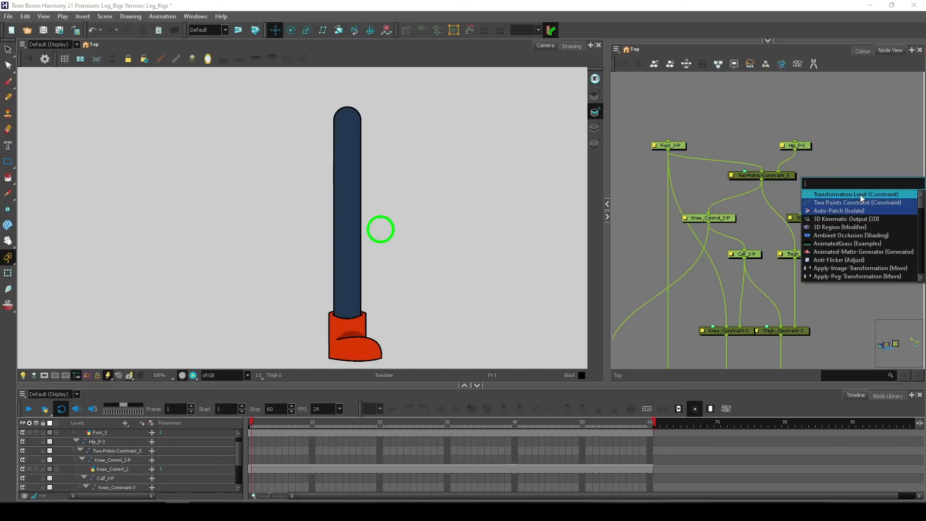
pyautogui.doubleClick(860, 195)
pyautogui.moveTo(896, 172); pyautogui.dragTo(851, 186)
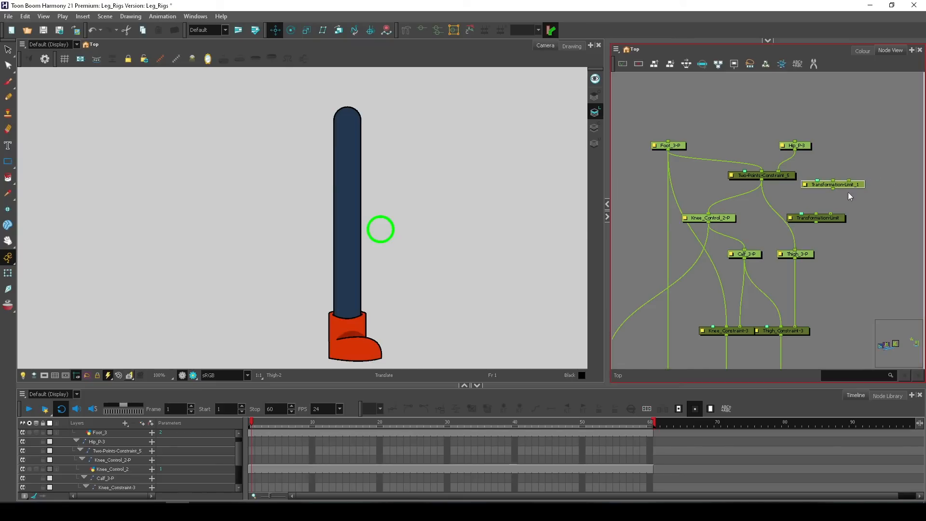
# Review the translate, rotate, skew and scale properties of Transformation-Limit.
pyautogui.doubleClick(835, 219)
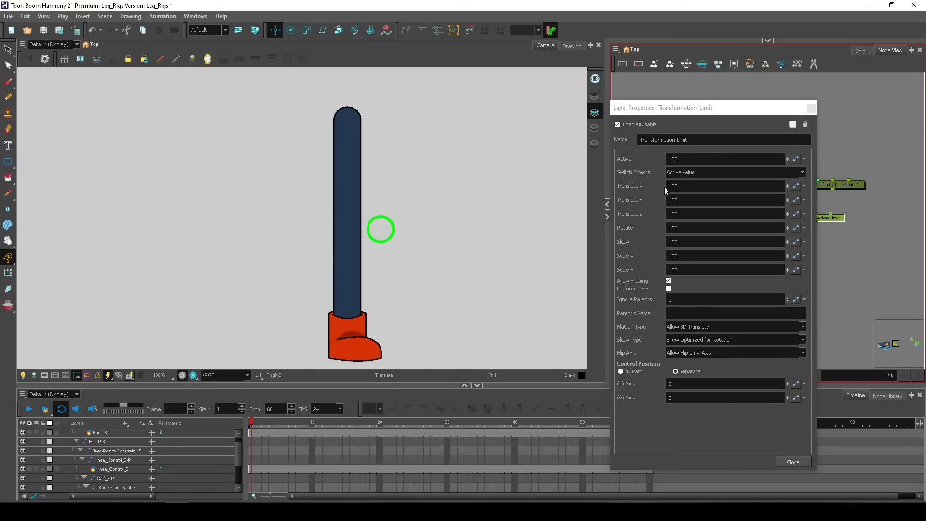
pyautogui.moveTo(720, 114); pyautogui.dragTo(494, 109)
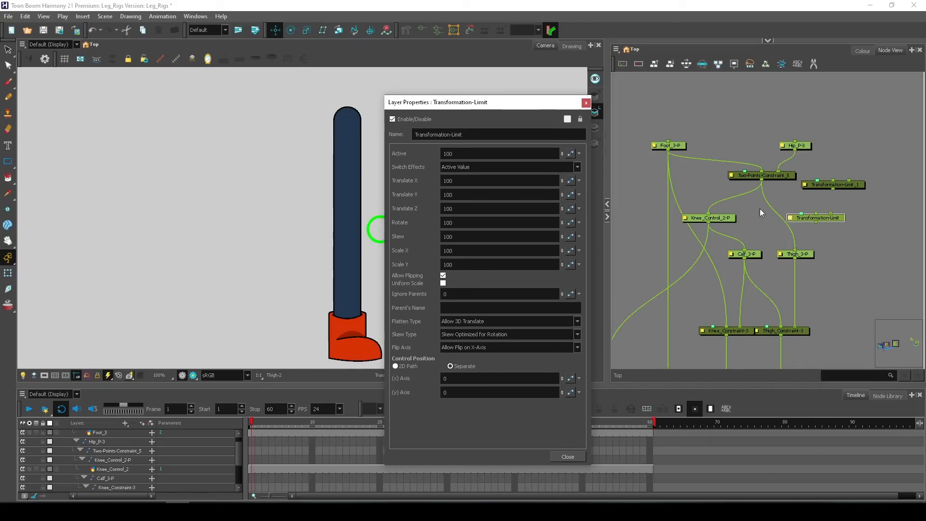
pyautogui.click(586, 103)
# Shift Transformation-Limit and Two-Points-Constraint_5 slightly to tidy the network, and rename the two-point constraint Leg_Constraint.
pyautogui.moveTo(826, 220); pyautogui.dragTo(839, 210)
pyautogui.click(769, 175)
pyautogui.moveTo(772, 178); pyautogui.dragTo(766, 176)
pyautogui.doubleClick(767, 180)
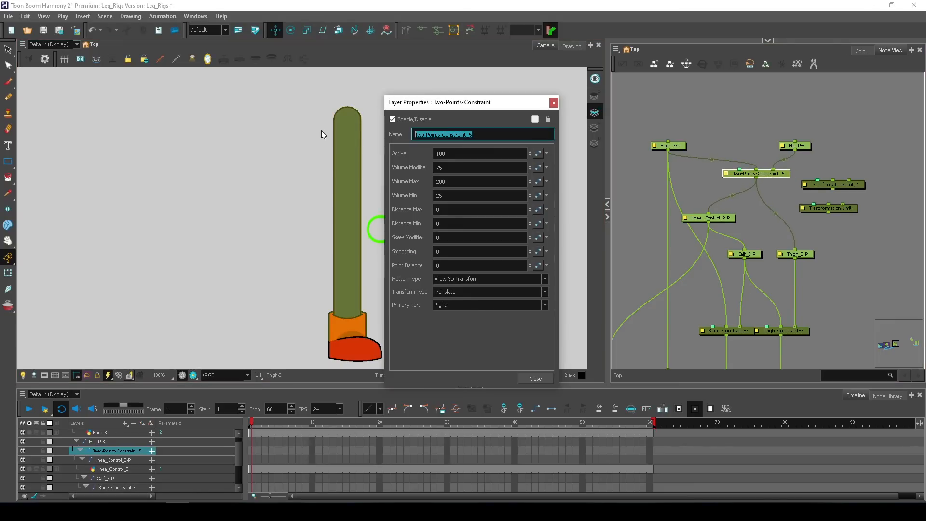
pyautogui.write('Leg_C')
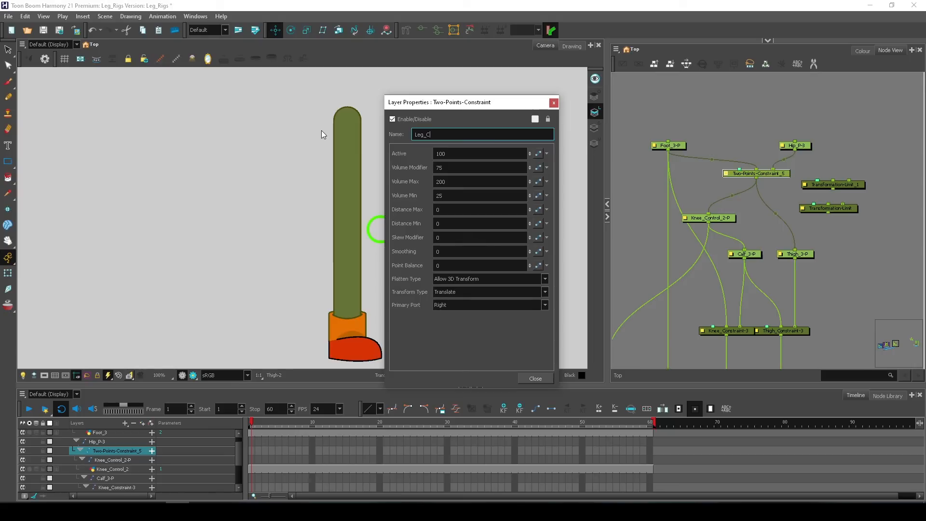
pyautogui.write('onstraint')
pyautogui.press('Return')
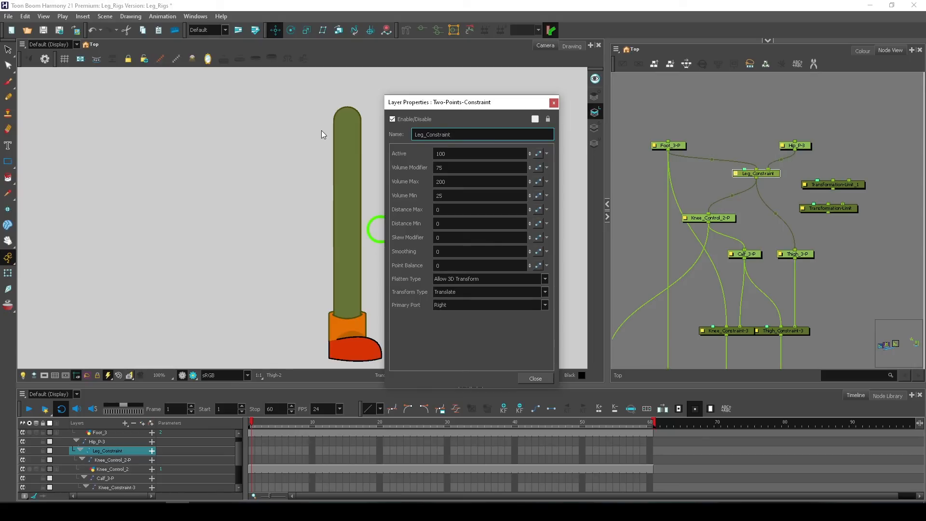
pyautogui.click(553, 103)
# Insert Transformation-Limit into the connection between Leg_Constraint and Thigh_3-P.
pyautogui.click(840, 153)
pyautogui.moveTo(835, 208); pyautogui.dragTo(821, 199)
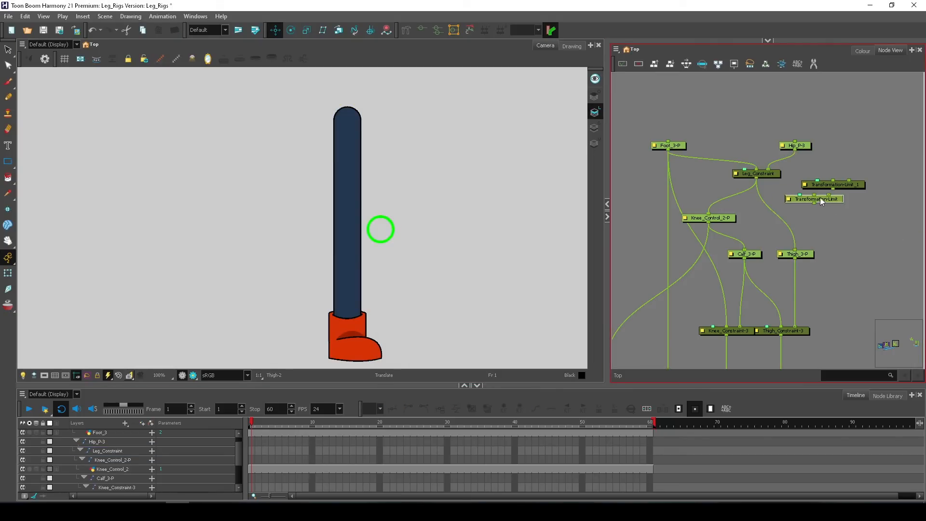
pyautogui.moveTo(825, 198); pyautogui.dragTo(805, 213)
# Lower Knee_Control_2-P and insert Transformation-Limit_1 between it and Leg_Constraint.
pyautogui.moveTo(842, 183); pyautogui.dragTo(835, 187)
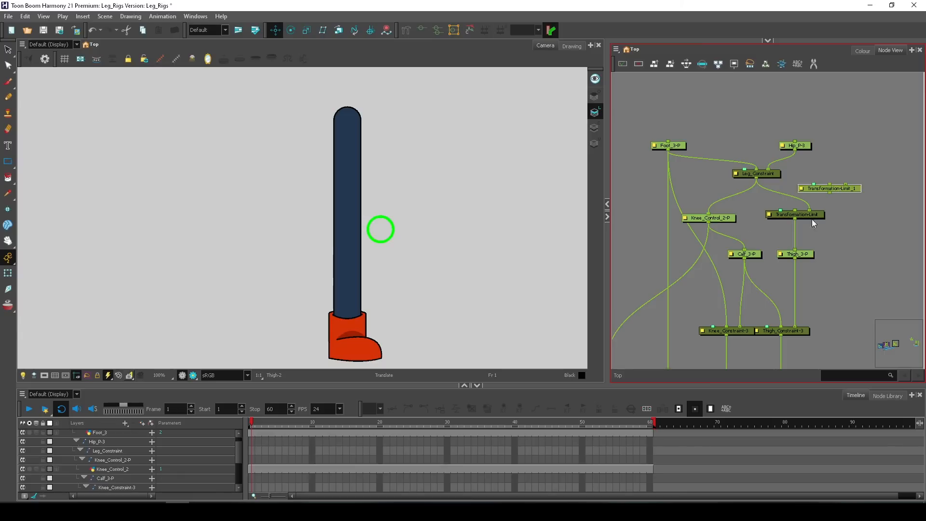
pyautogui.moveTo(717, 220); pyautogui.dragTo(717, 236)
pyautogui.click(811, 198)
pyautogui.moveTo(838, 189); pyautogui.dragTo(719, 215)
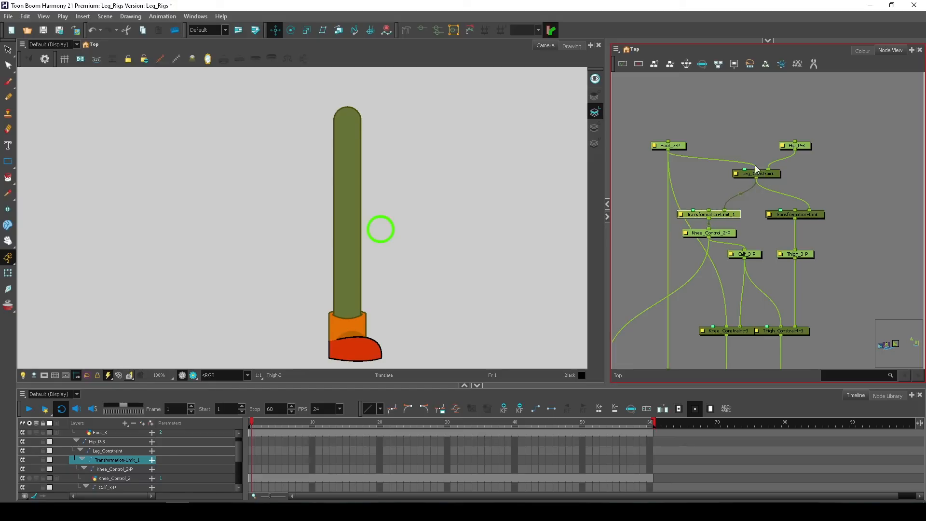
# Rename the transformation limit above Knee_Control_2-P as Knee_Constraint-4.
pyautogui.doubleClick(722, 215)
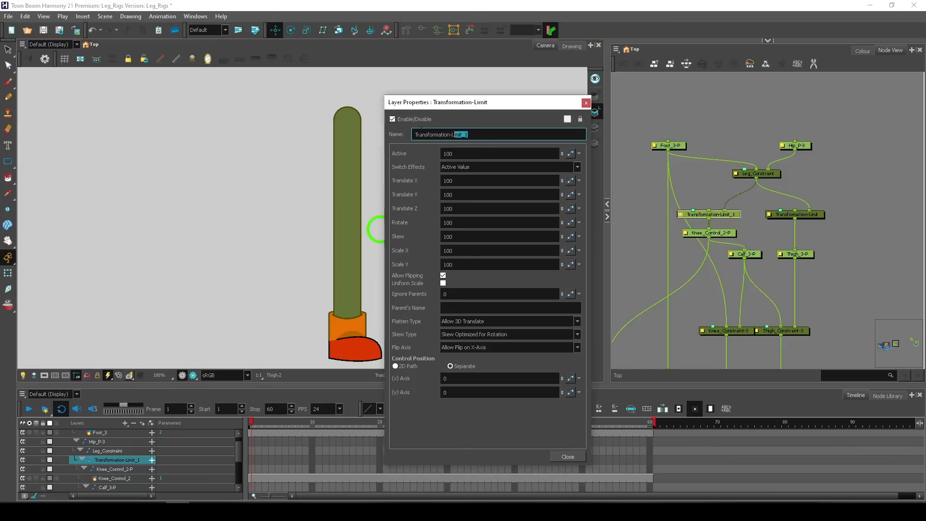
pyautogui.write('Knee_Constraint-4')
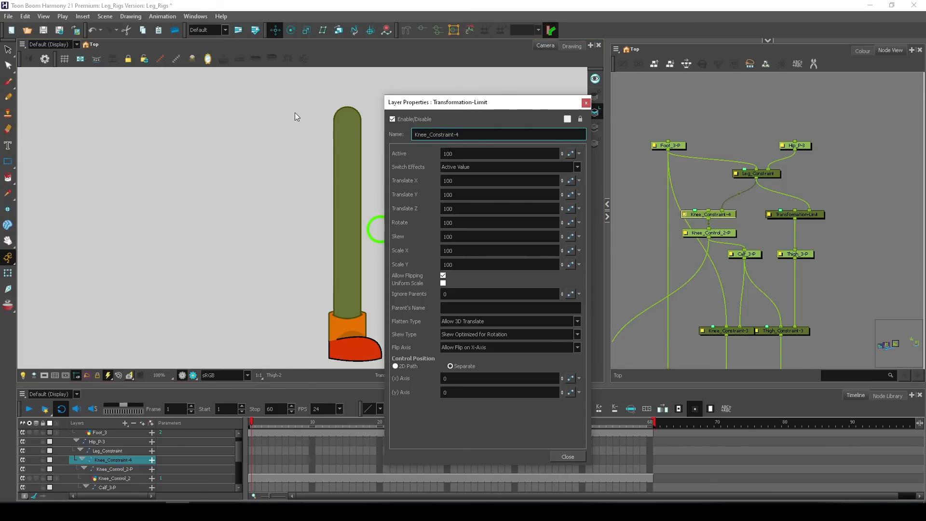
pyautogui.click(585, 103)
# Rename the transformation limit above Thigh_3-P as Thigh_Constraint-4.
pyautogui.doubleClick(805, 215)
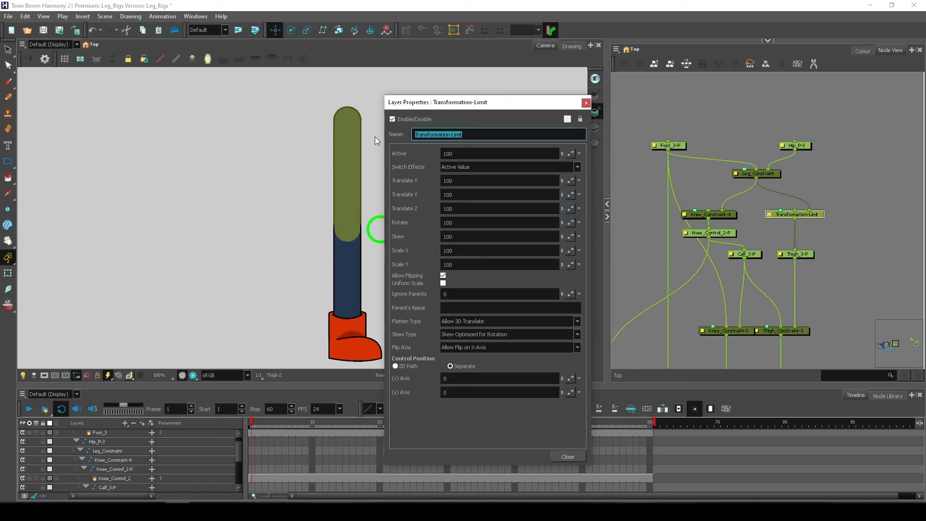
pyautogui.write('Thigh_Constraint-4')
pyautogui.press('Return')
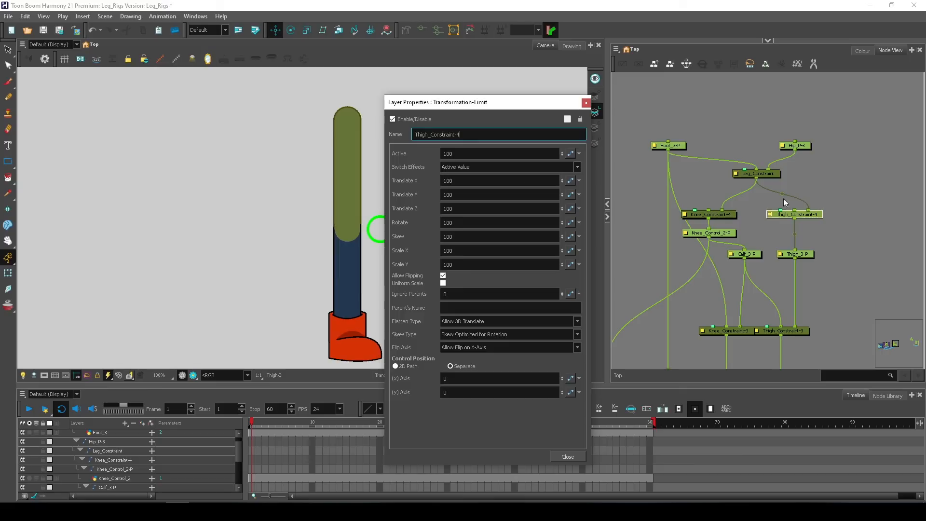
pyautogui.click(820, 229)
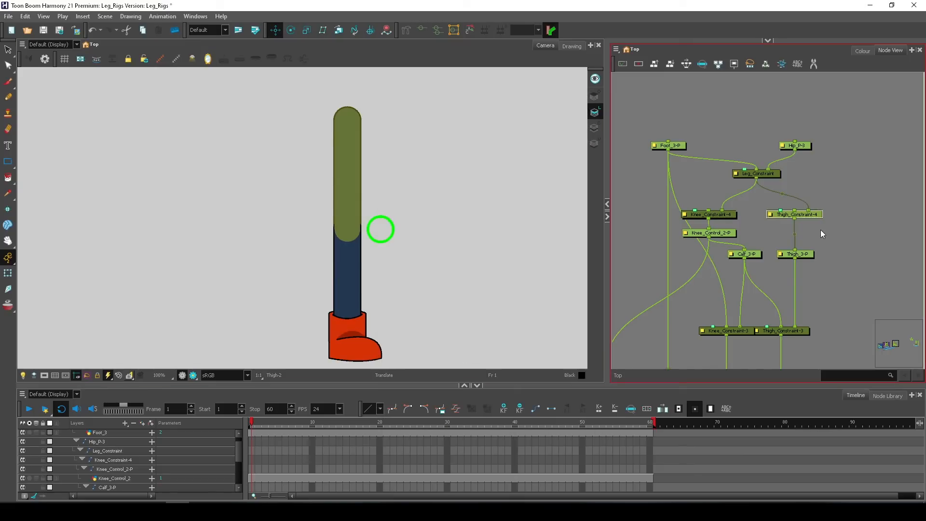
# Set Skew, Scale X and Scale Y to 0 on Knee_Constraint-4.
pyautogui.doubleClick(732, 215)
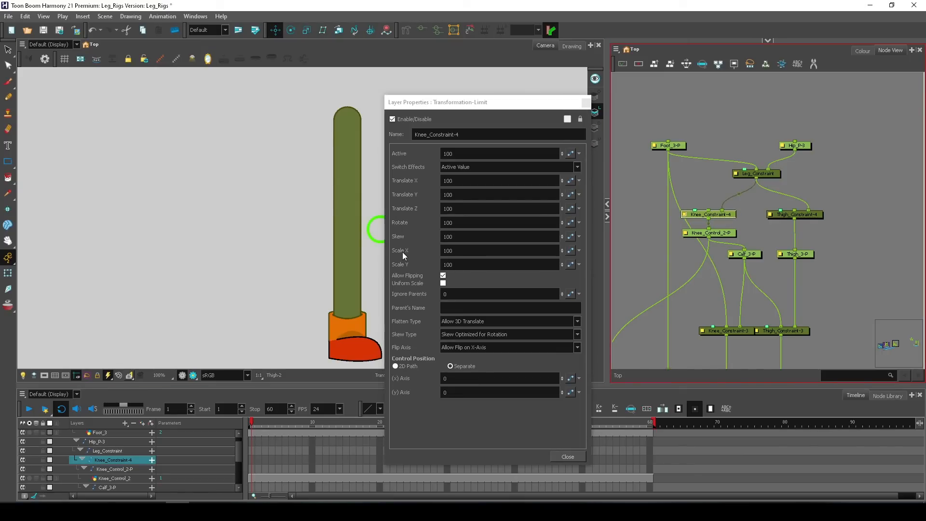
pyautogui.moveTo(457, 237); pyautogui.dragTo(401, 239)
pyautogui.write('0')
pyautogui.moveTo(456, 251); pyautogui.dragTo(395, 250)
pyautogui.write('0')
pyautogui.doubleClick(448, 264)
pyautogui.write('0')
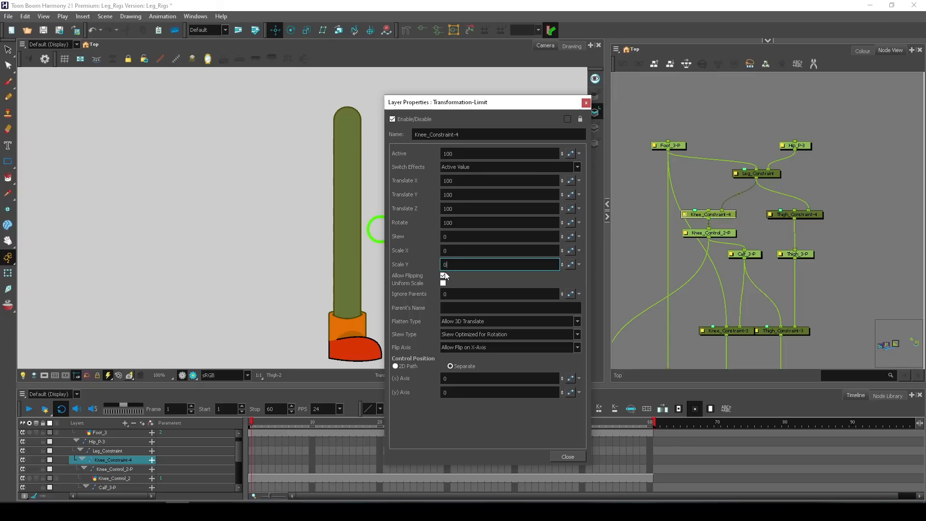
pyautogui.click(586, 102)
# Set Skew, Scale X and Scale Y to 0 on Thigh_Constraint-4.
pyautogui.doubleClick(811, 215)
pyautogui.doubleClick(495, 236)
pyautogui.write('0')
pyautogui.press('Tab')
pyautogui.write('0')
pyautogui.press('Tab')
pyautogui.write('0')
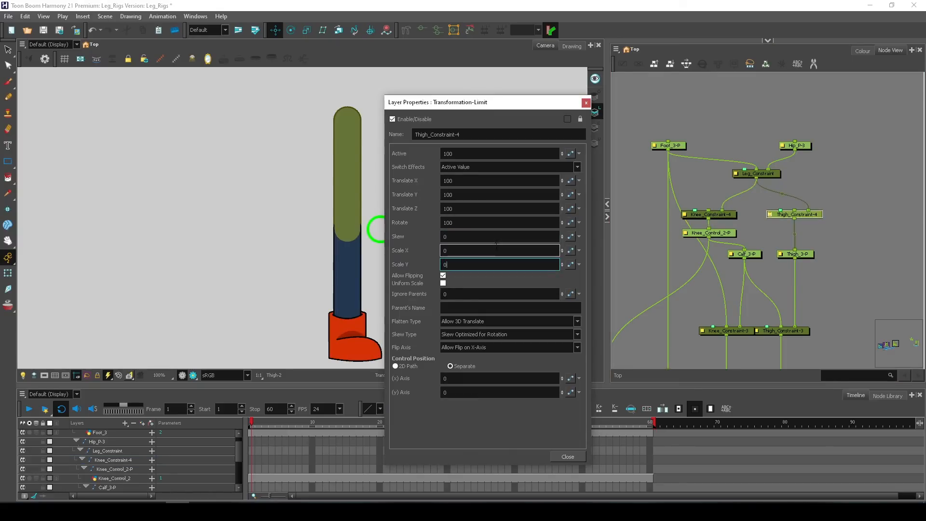
pyautogui.click(586, 103)
# Test the limited leg rig by moving Foot_3-P and Hip_P-3, restoring the pose after each move.
pyautogui.click(675, 145)
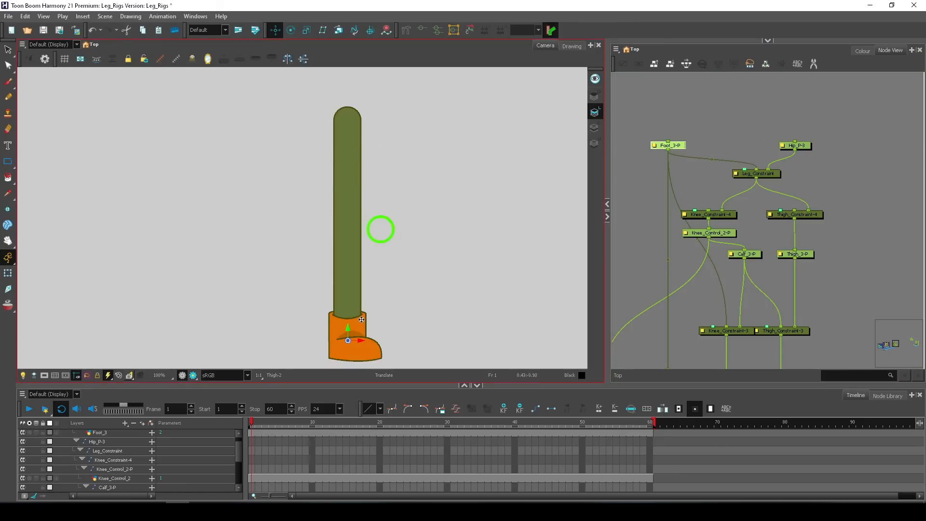
pyautogui.moveTo(364, 345); pyautogui.dragTo(386, 325)
pyautogui.hotkey('ctrl', 'z')
pyautogui.click(802, 148)
pyautogui.moveTo(350, 178); pyautogui.dragTo(319, 159)
pyautogui.hotkey('ctrl', 'z')
pyautogui.click(786, 179)
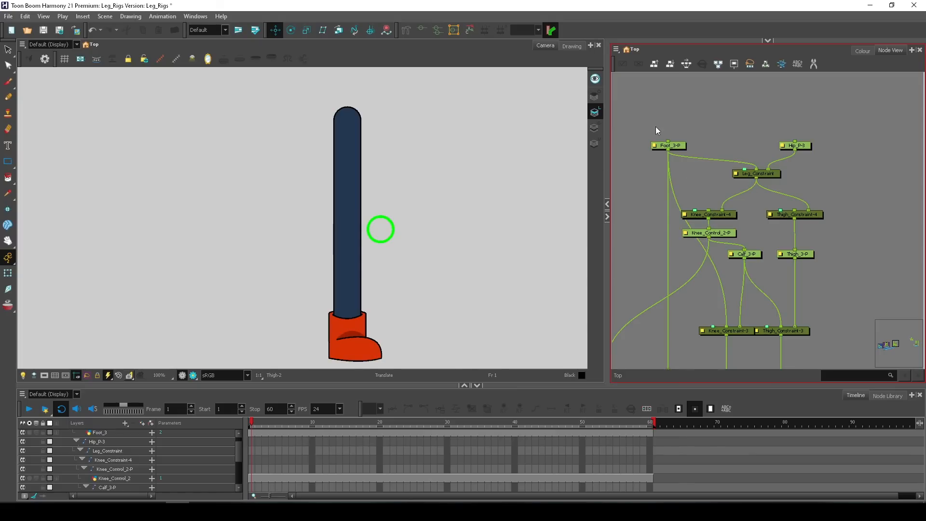
# Raise Knee_Constraint-4 and Thigh_Constraint-4 together, slightly closer to Leg_Constraint.
pyautogui.moveTo(705, 200); pyautogui.dragTo(783, 206)
pyautogui.click(867, 187)
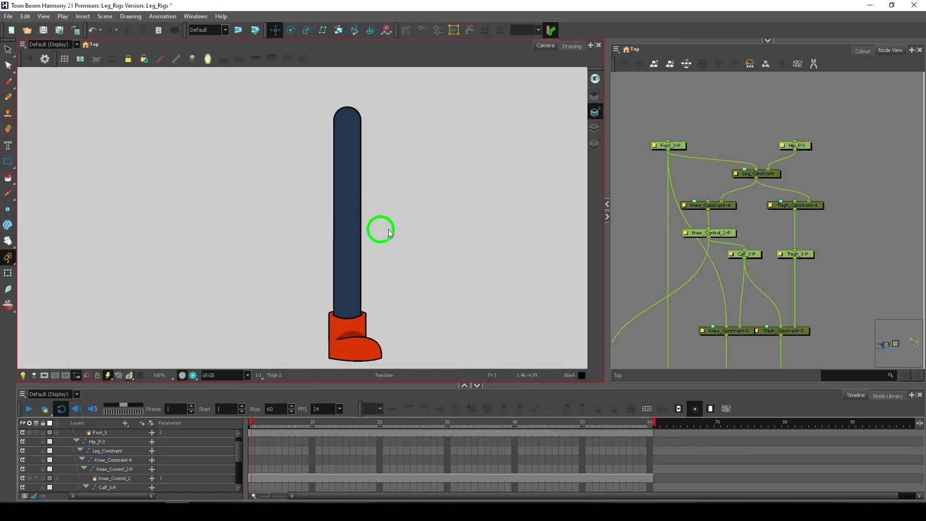
# Raise the foot toward the hip, and shift Knee_Constraint-4's control position on the X axis to 3.4 E.
pyautogui.click(370, 355)
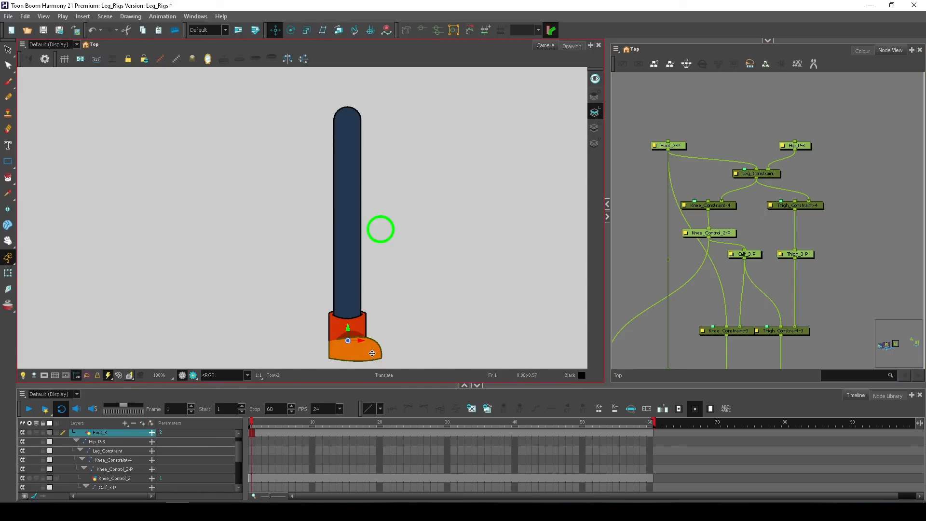
pyautogui.moveTo(366, 357); pyautogui.dragTo(367, 228)
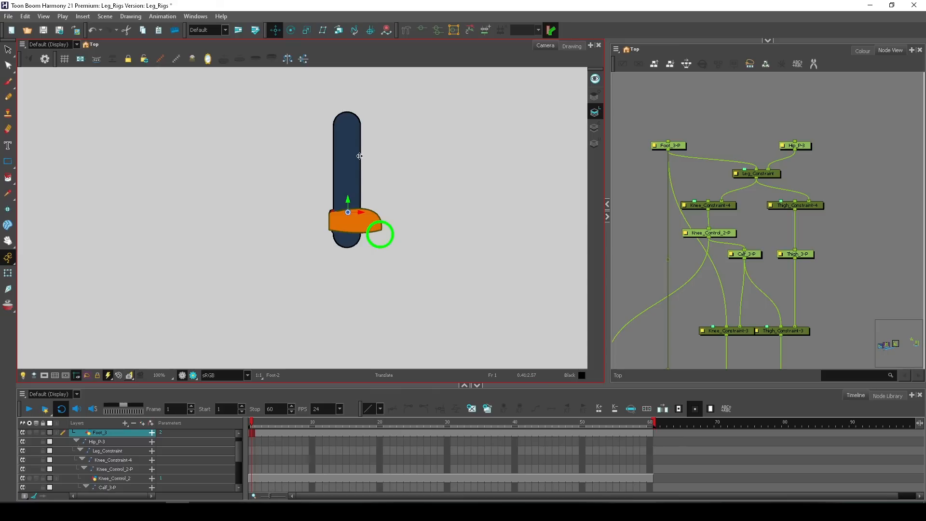
pyautogui.click(722, 204)
pyautogui.doubleClick(719, 204)
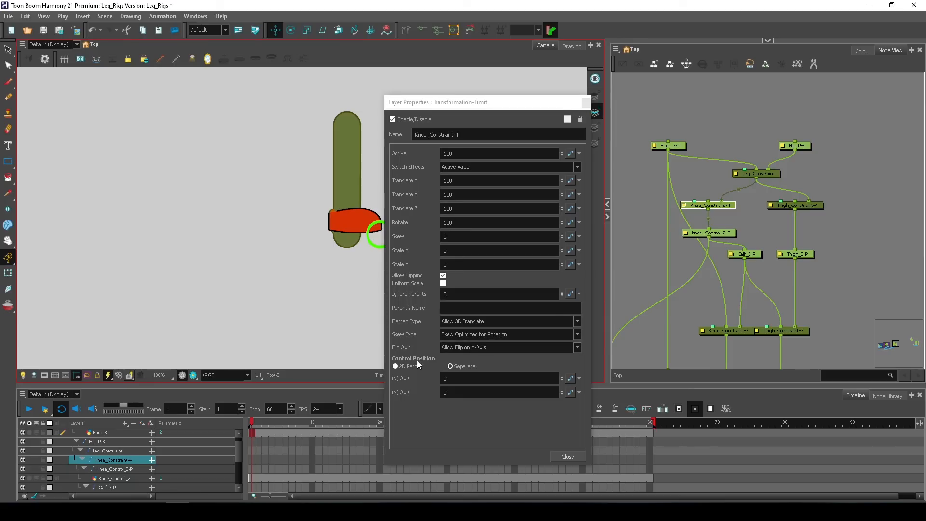
pyautogui.moveTo(471, 109); pyautogui.dragTo(535, 105)
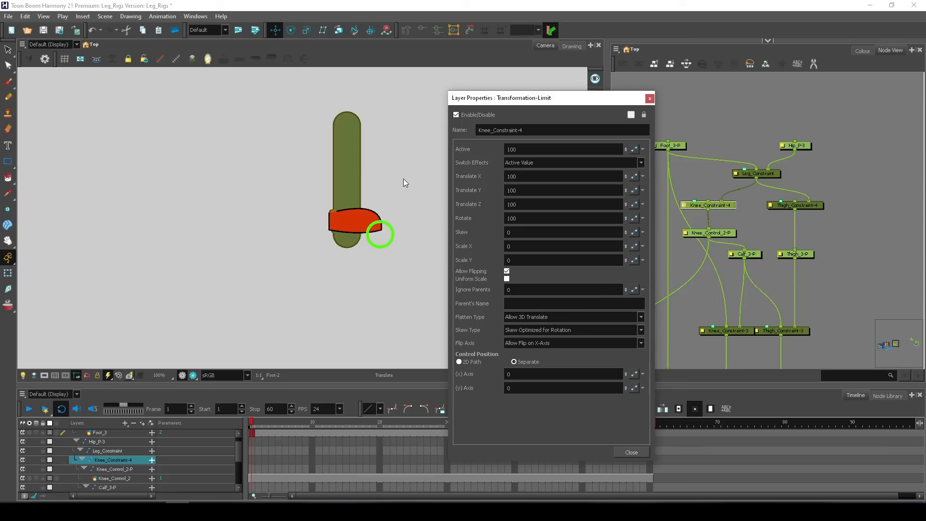
pyautogui.click(622, 374)
pyautogui.moveTo(626, 359); pyautogui.dragTo(574, 223)
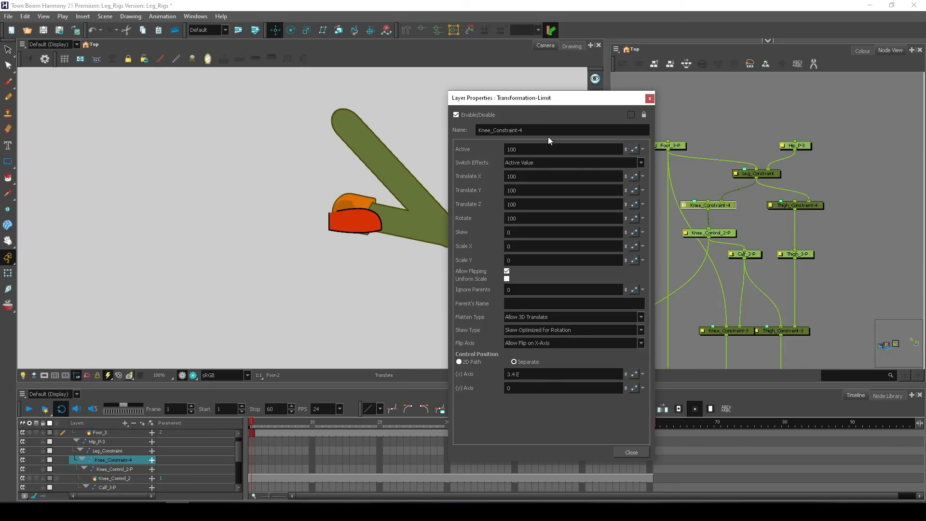
# Adjust Knee_Constraint-4's control position to 3.5 E on the X axis and 5.6 S on the Y axis.
pyautogui.moveTo(537, 102); pyautogui.dragTo(695, 95)
pyautogui.moveTo(782, 367); pyautogui.dragTo(782, 401)
pyautogui.click(782, 381)
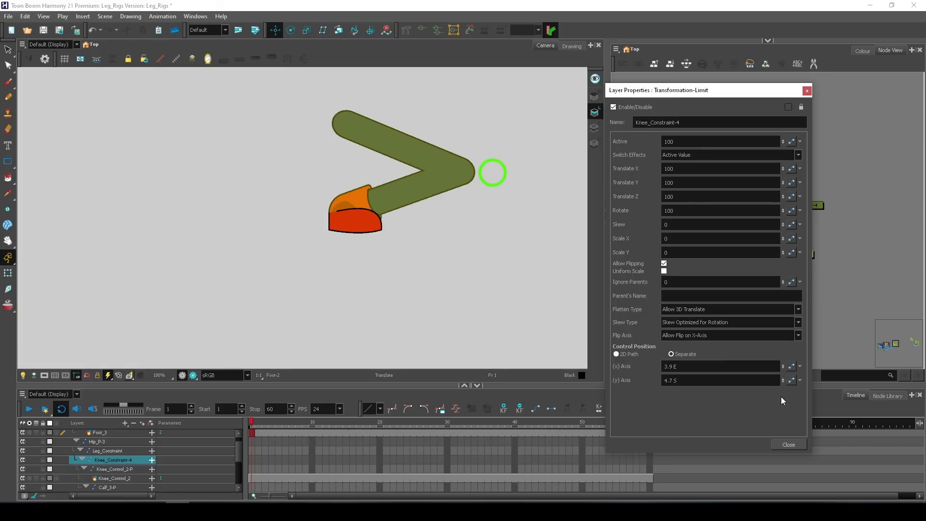
pyautogui.moveTo(780, 369); pyautogui.dragTo(784, 376)
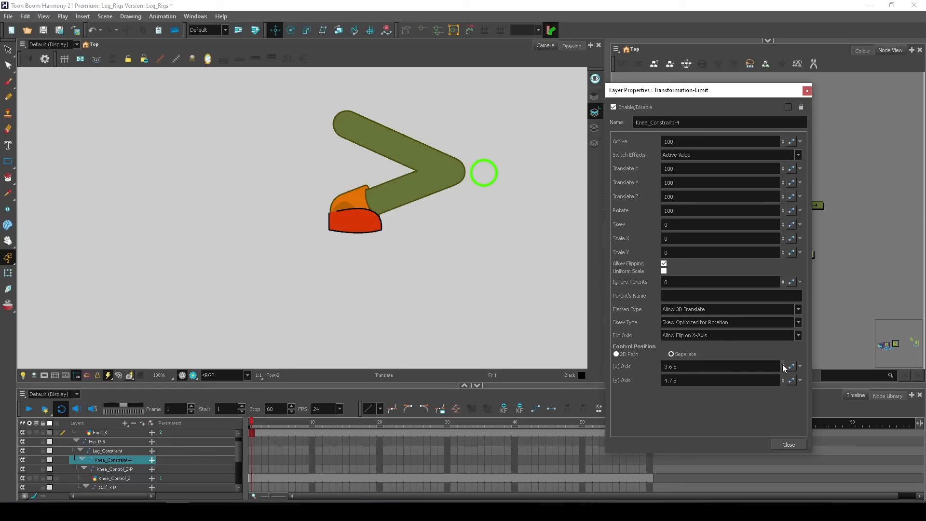
pyautogui.moveTo(783, 369)
pyautogui.mouseDown()
pyautogui.moveTo(782, 392)
pyautogui.moveTo(782, 372)
pyautogui.mouseUp()
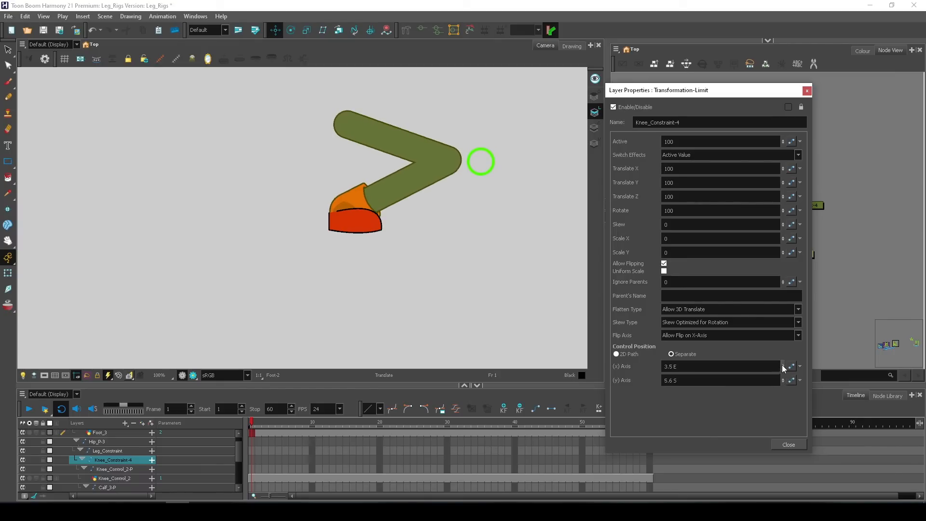
# Fine-tune Knee_Constraint-4's control position X axis to 3.7 E, checking the fit at the ankle, and close its properties.
pyautogui.click(782, 363)
pyautogui.scroll(2, 363, 241)
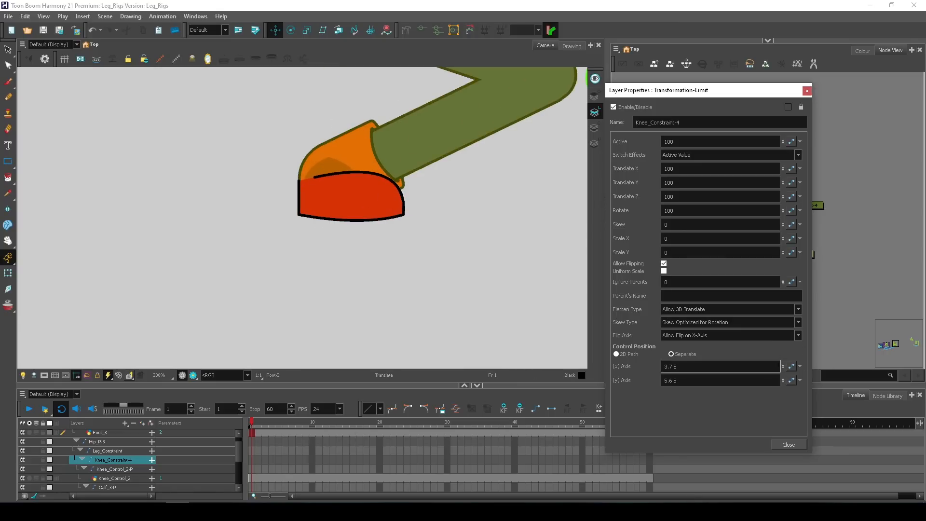
pyautogui.click(783, 364)
pyautogui.click(783, 370)
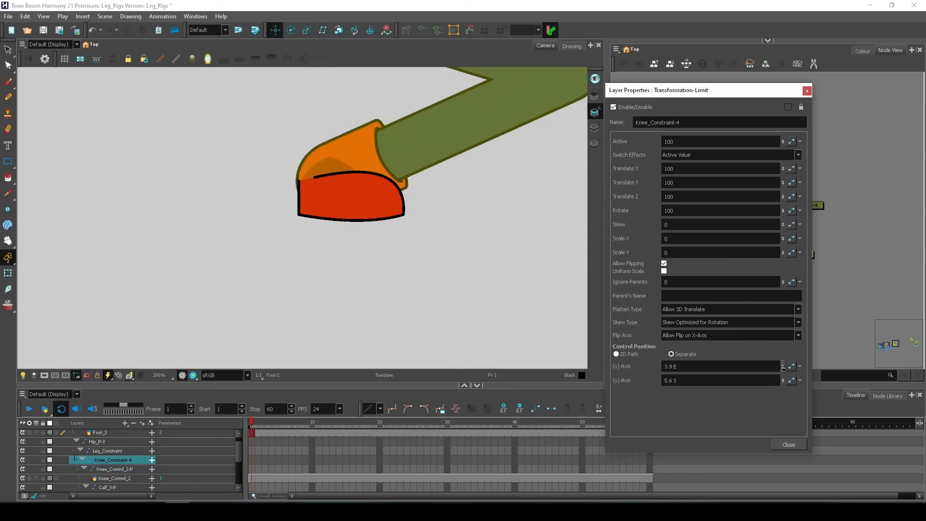
pyautogui.click(783, 370)
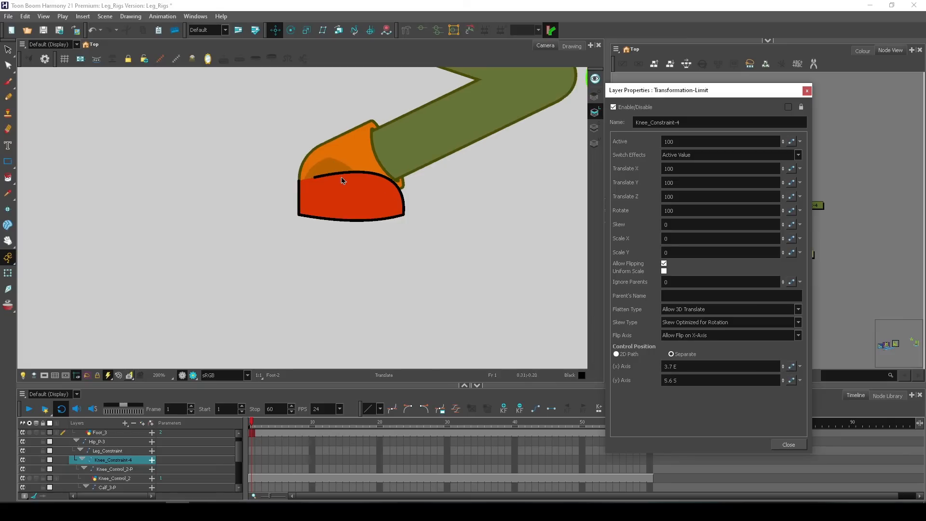
pyautogui.scroll(-2, 333, 169)
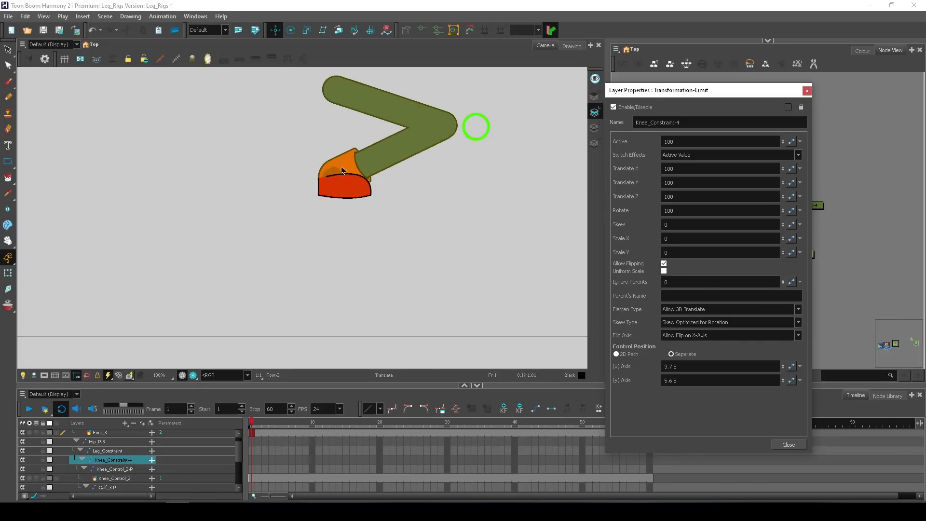
pyautogui.moveTo(355, 233); pyautogui.dragTo(355, 279)
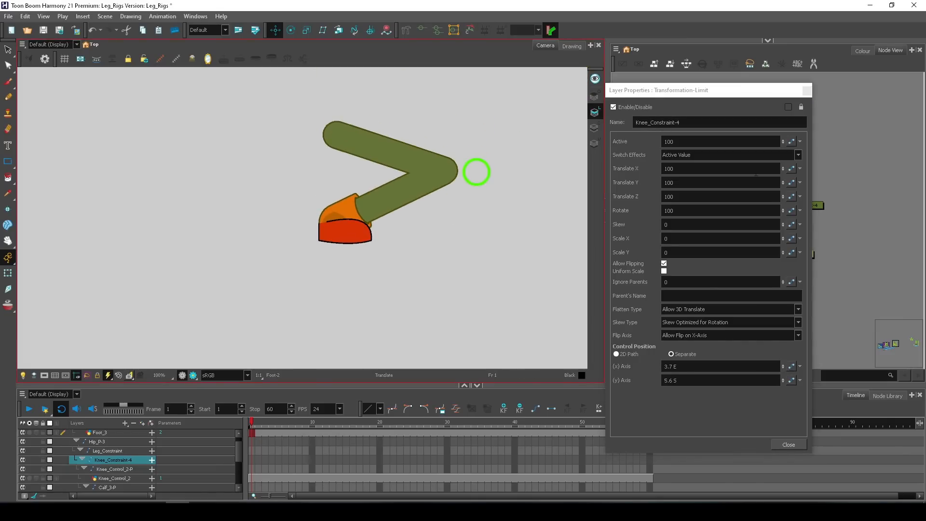
pyautogui.click(807, 91)
# Lower the foot to extend the leg, and clear Foot_3-P's X and Y position functions so both axes are 0.
pyautogui.click(359, 236)
pyautogui.moveTo(366, 261); pyautogui.dragTo(341, 349)
pyautogui.scroll(1, 94, 442)
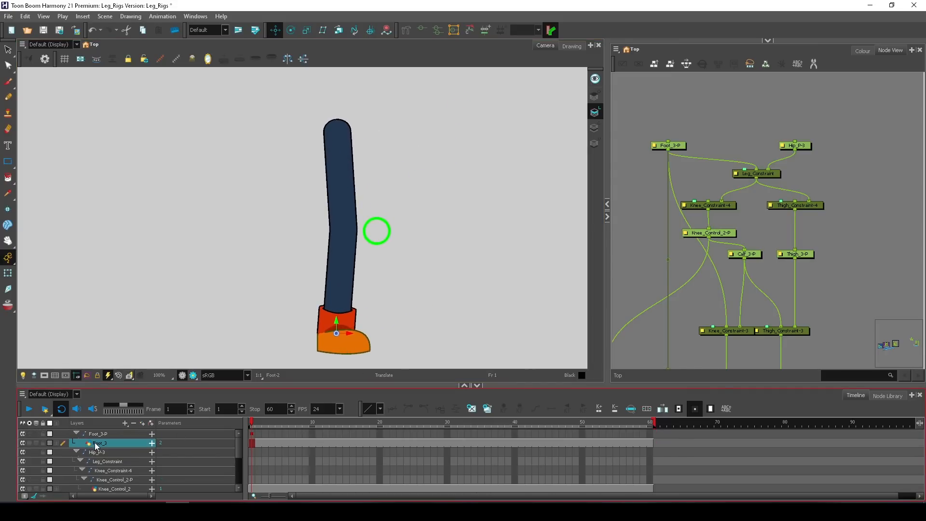
pyautogui.click(93, 435)
pyautogui.doubleClick(85, 435)
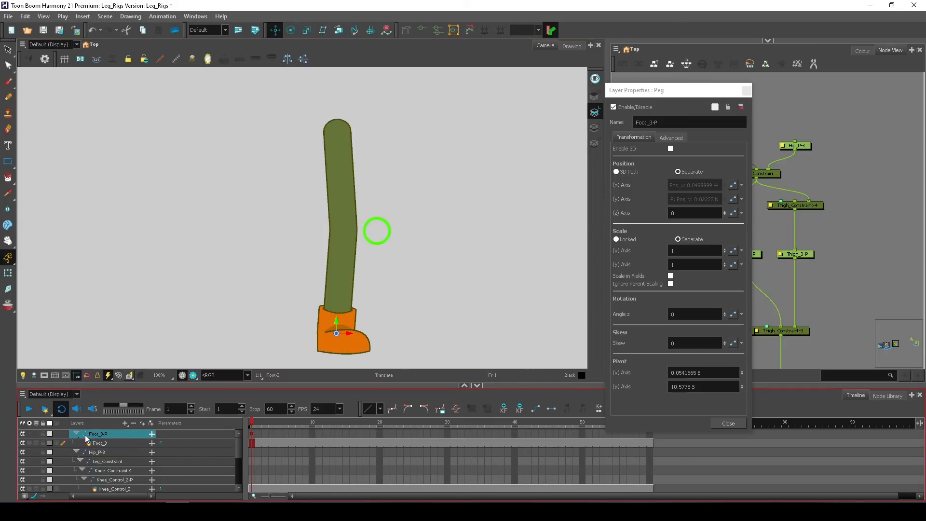
pyautogui.click(741, 186)
pyautogui.click(747, 218)
pyautogui.click(732, 199)
pyautogui.click(749, 232)
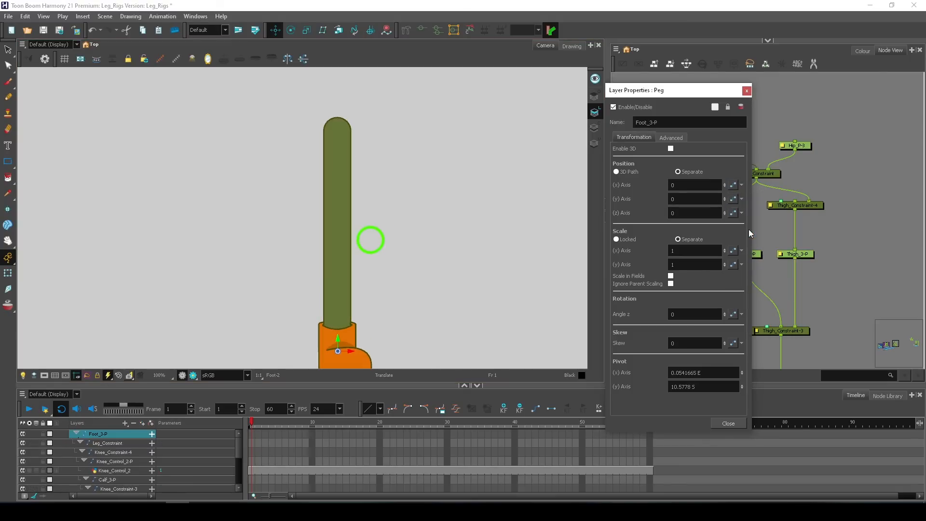
pyautogui.click(746, 91)
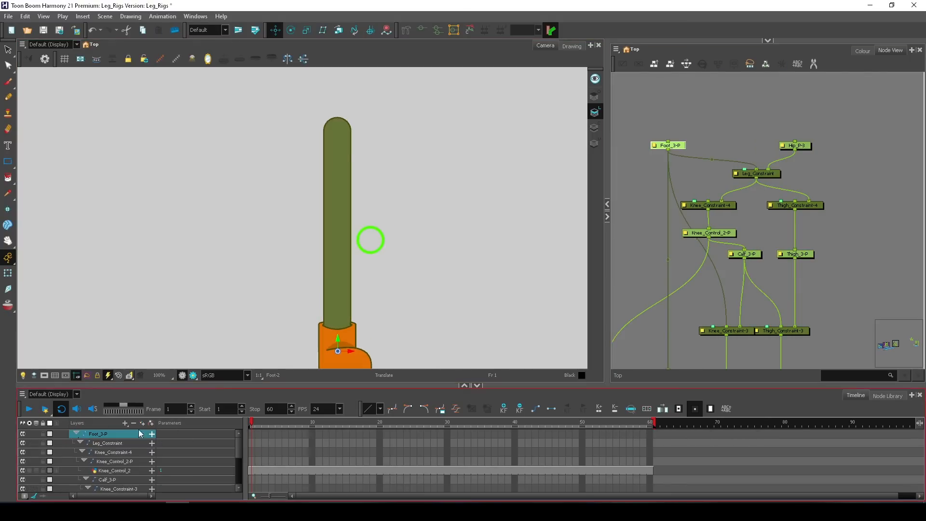
# On frame 2, test the knee bend by moving Foot_3-P far forward and behind the hip, inspecting the joint closely.
pyautogui.click(258, 433)
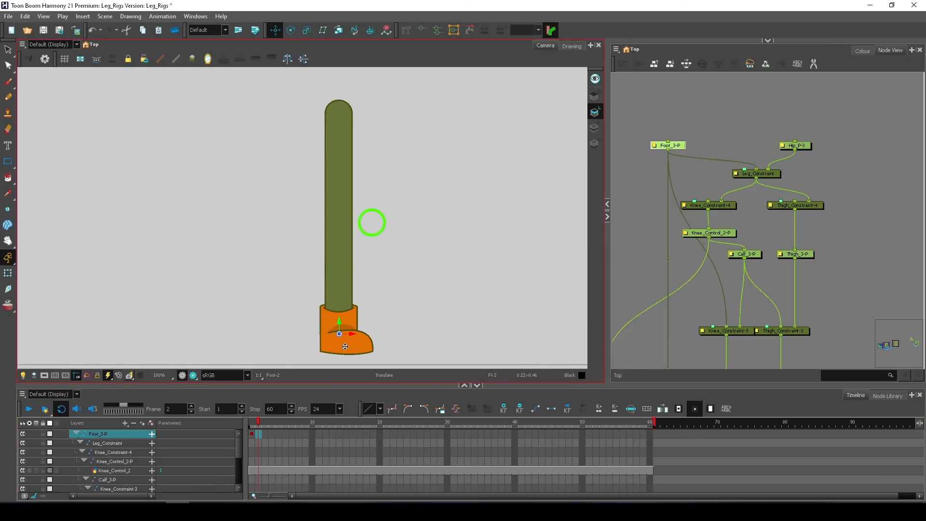
pyautogui.moveTo(346, 344); pyautogui.dragTo(511, 184)
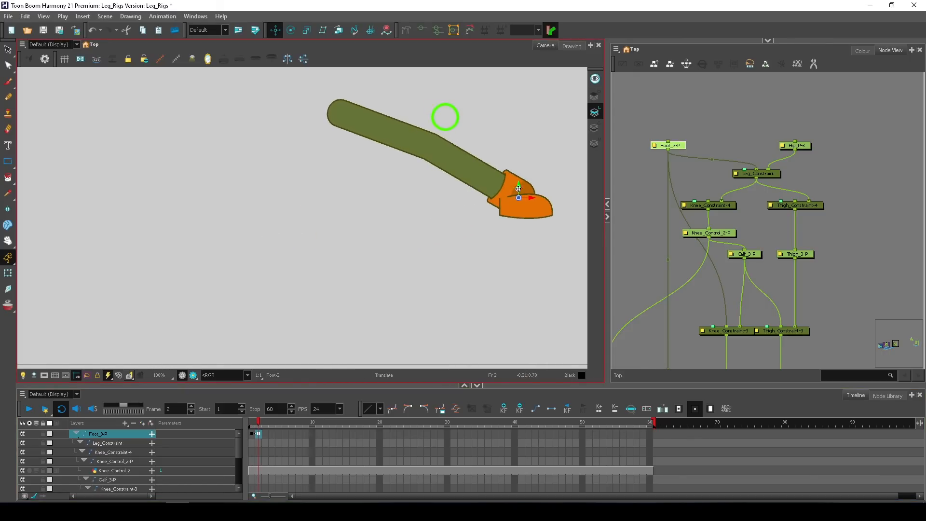
pyautogui.click(290, 30)
pyautogui.moveTo(517, 155); pyautogui.dragTo(530, 180)
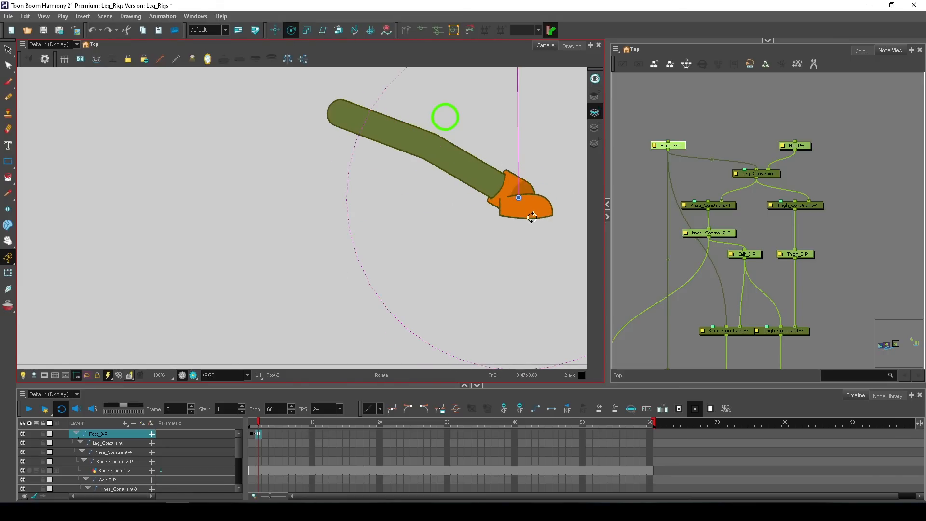
pyautogui.hotkey('alt', '2')
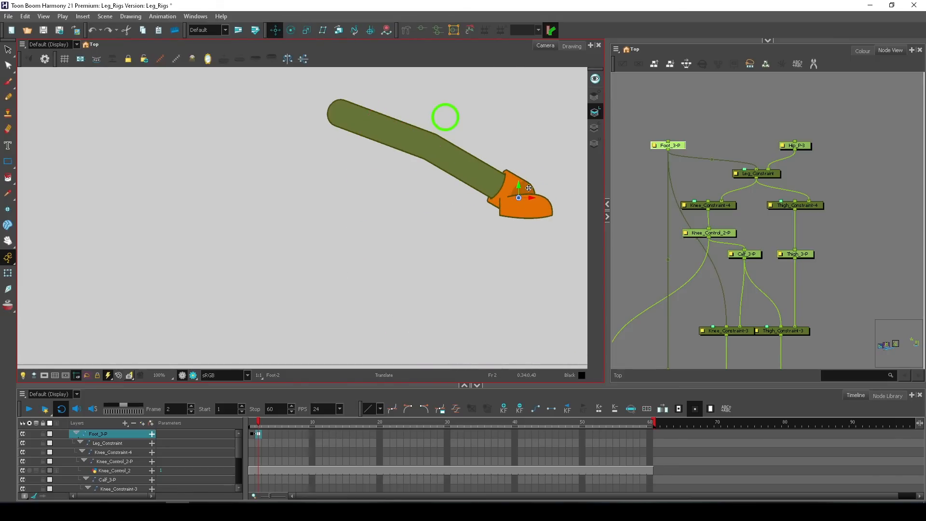
pyautogui.moveTo(535, 216); pyautogui.dragTo(287, 220)
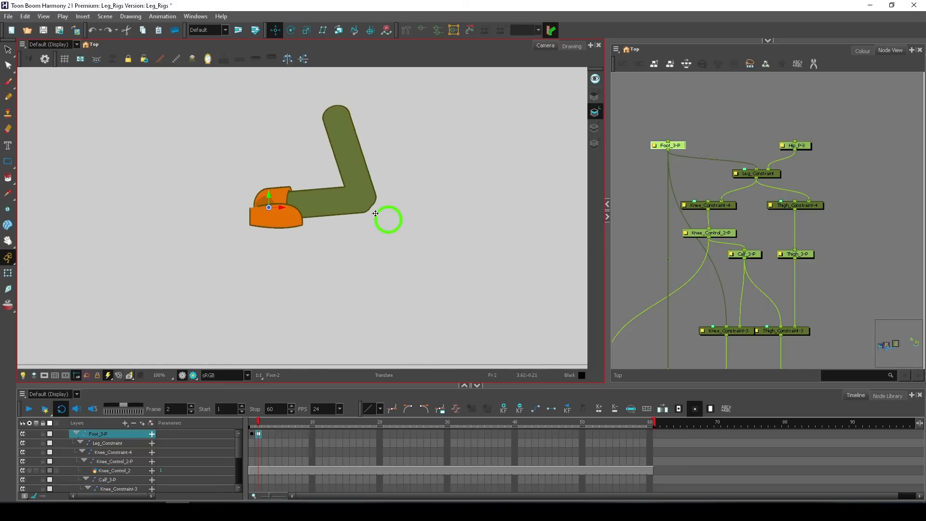
pyautogui.scroll(4, 374, 213)
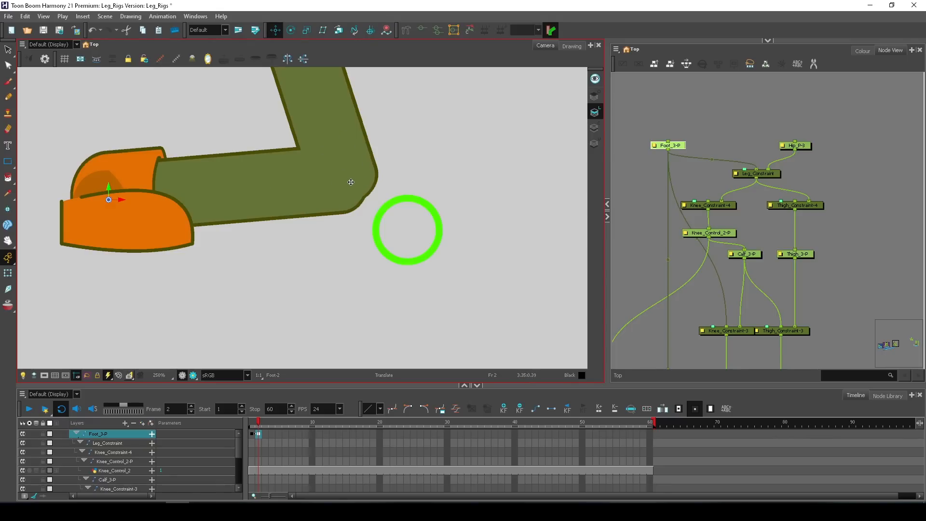
pyautogui.scroll(-2, 337, 220)
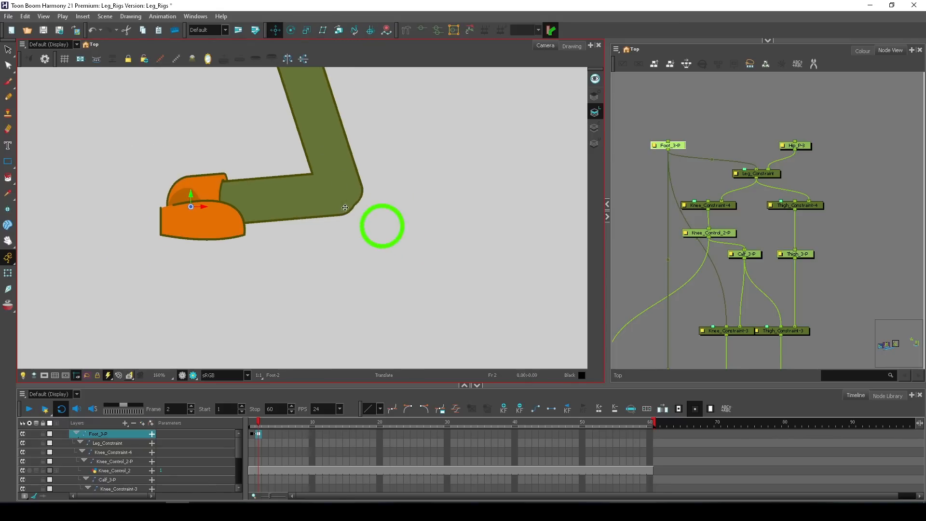
# Move Foot_3-P forward beneath the knee to check the joint's shape, and undo the foot test moves on frame 2.
pyautogui.moveTo(215, 228); pyautogui.dragTo(400, 250)
pyautogui.press('space')
pyautogui.moveTo(467, 208); pyautogui.dragTo(438, 235)
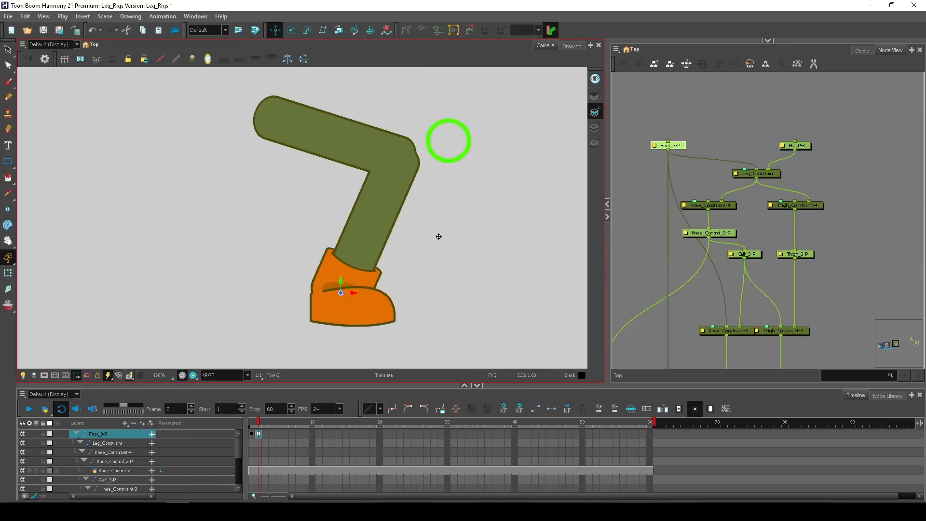
pyautogui.scroll(-2, 418, 258)
pyautogui.hotkey('ctrl', 'z')
pyautogui.hotkey('ctrl', 'z')
pyautogui.hotkey('ctrl', 'z')
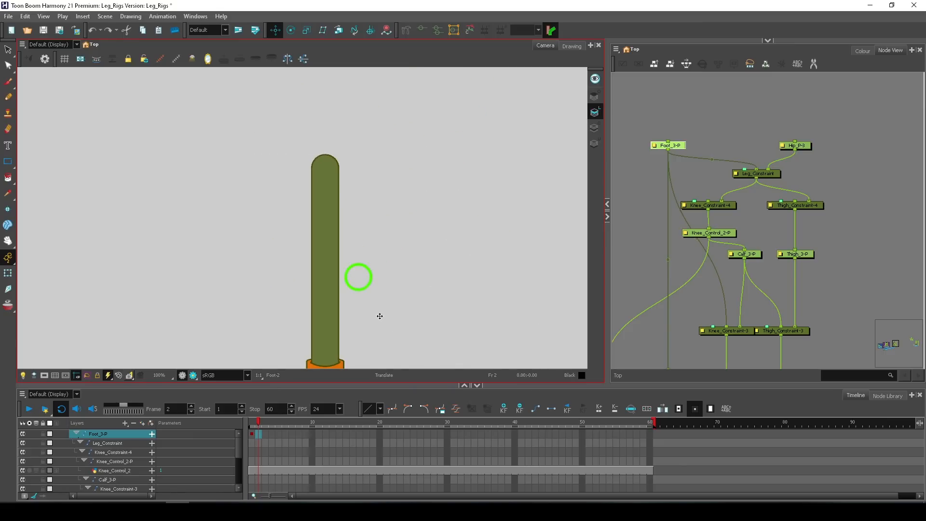
pyautogui.hotkey('ctrl', 'z')
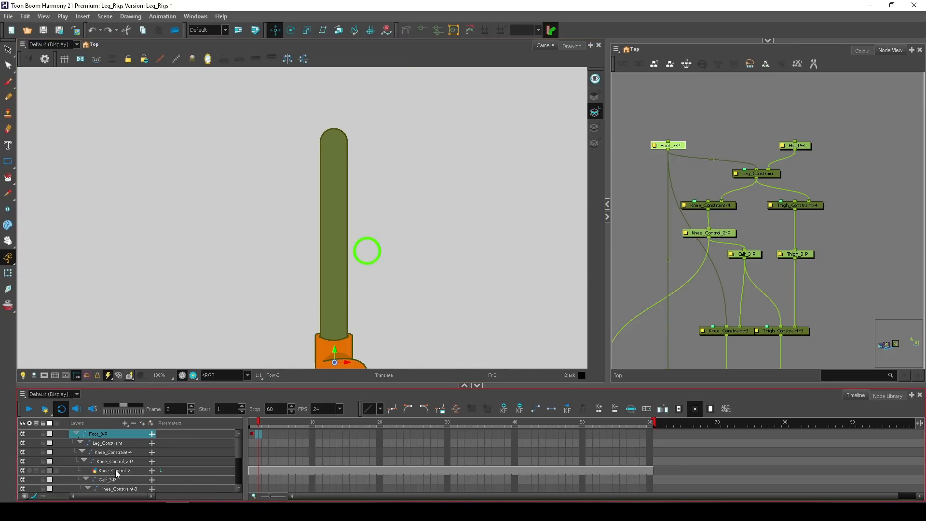
# Examine where Calf_3-P's pivot sits at the knee of the straight leg.
pyautogui.click(747, 254)
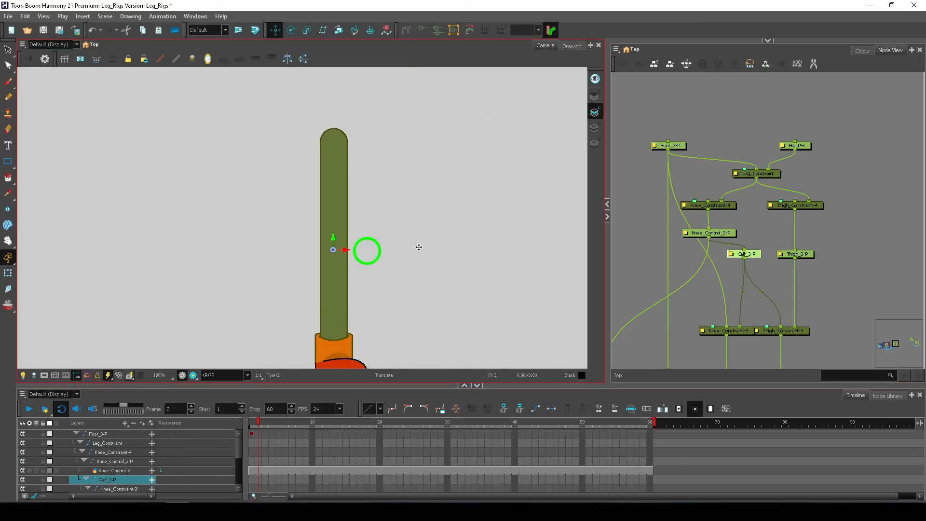
pyautogui.scroll(2, 288, 271)
pyautogui.scroll(2, 339, 252)
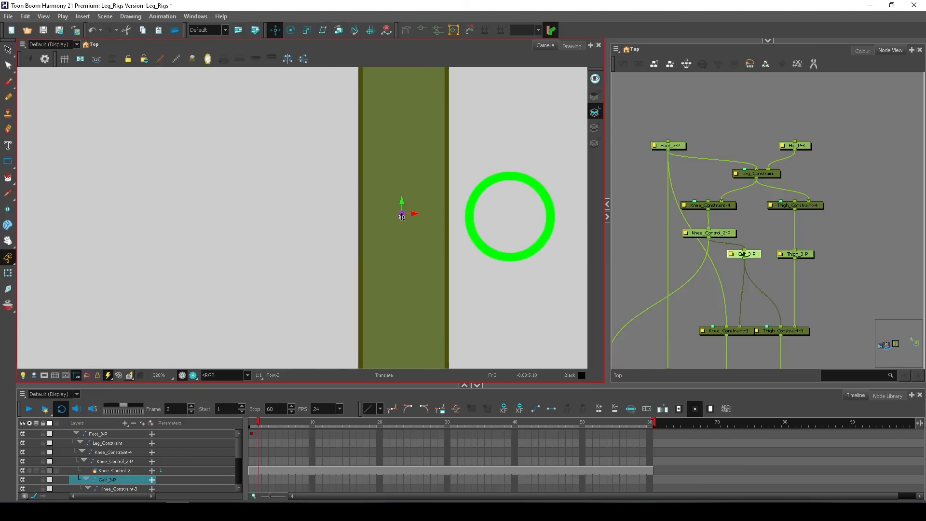
pyautogui.scroll(-4, 415, 285)
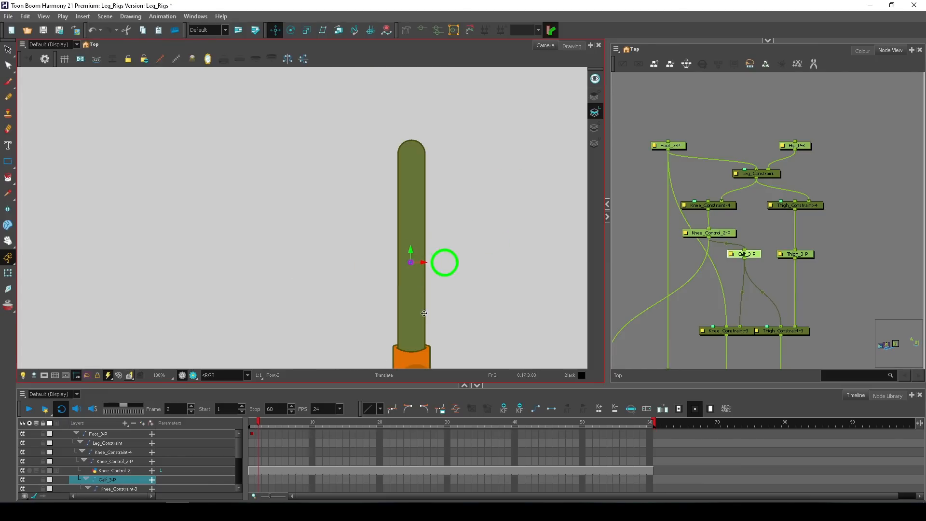
pyautogui.moveTo(429, 323); pyautogui.dragTo(433, 257)
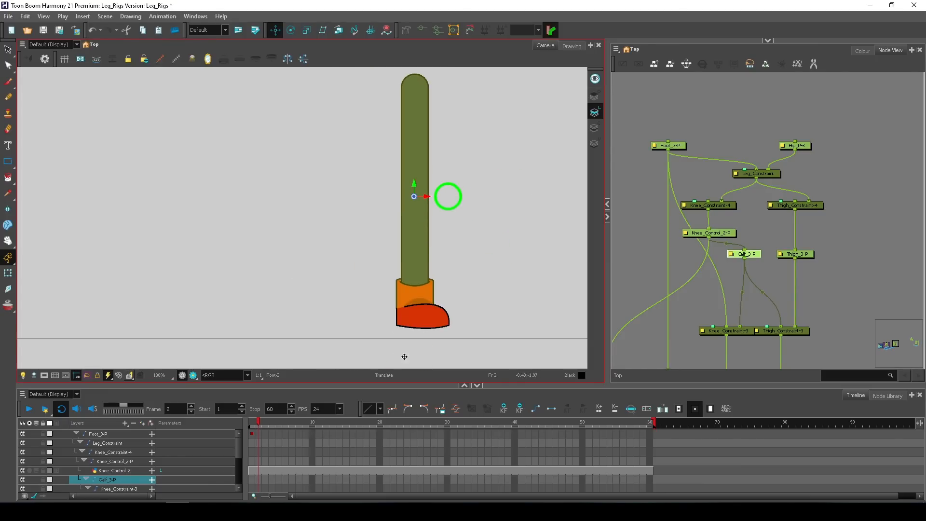
# Raise the foot on frame 2 with the Transform tool to bend the knee.
pyautogui.click(13, 275)
pyautogui.click(248, 322)
pyautogui.scroll(1, 248, 322)
pyautogui.moveTo(467, 317); pyautogui.dragTo(457, 192)
pyautogui.click(767, 232)
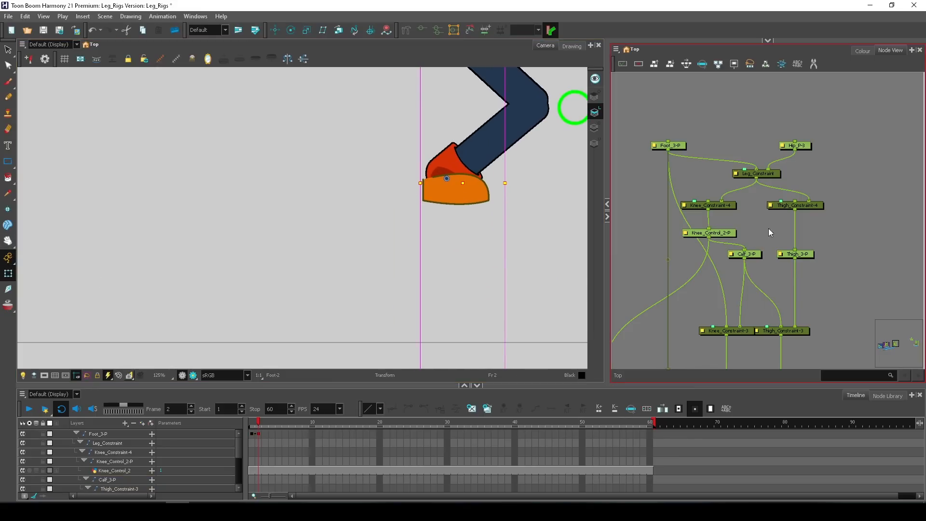
# Lower Calf_3-P slightly at the bent knee on frame 2 with the Translate tool to refine the joint's shape.
pyautogui.click(802, 255)
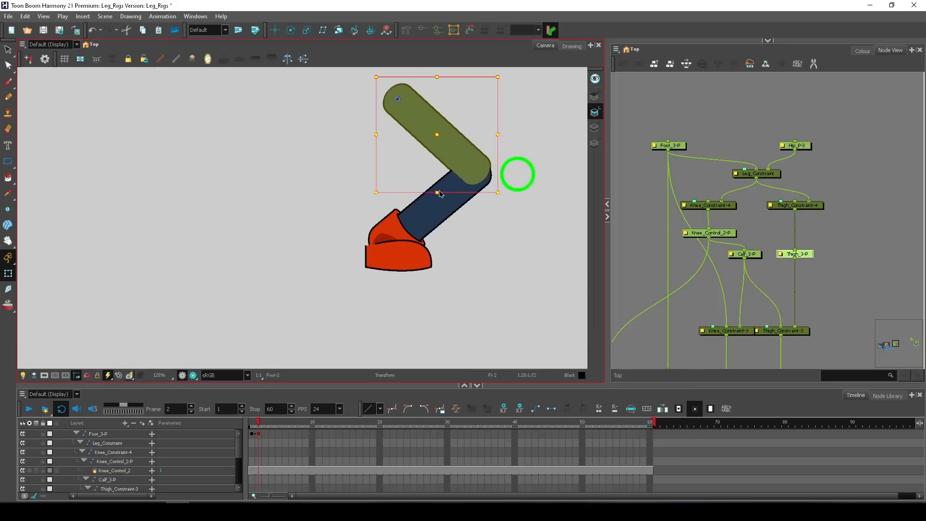
pyautogui.click(746, 254)
pyautogui.click(478, 173)
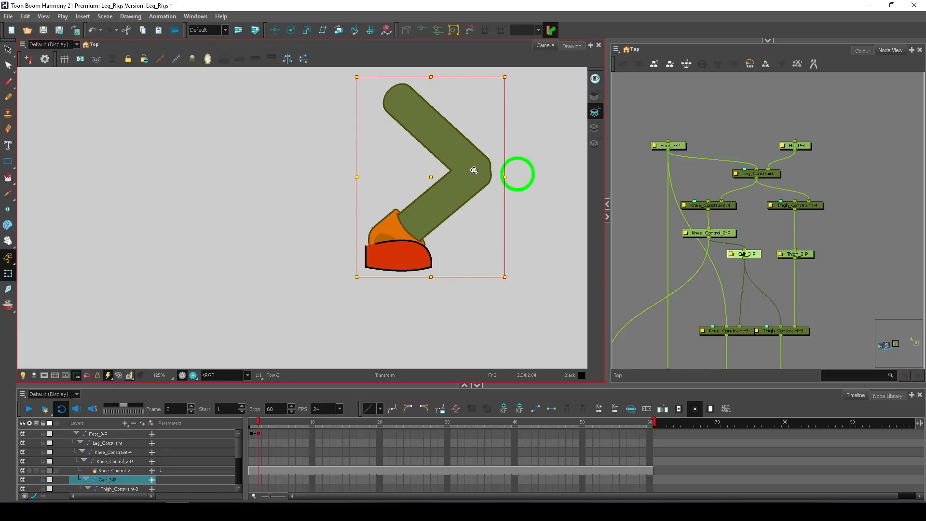
pyautogui.click(474, 170)
pyautogui.click(275, 30)
pyautogui.click(795, 256)
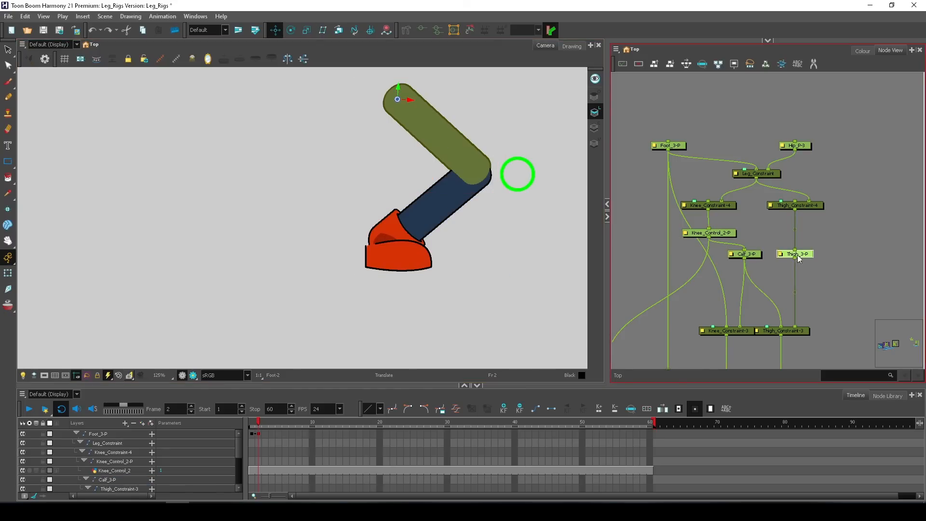
pyautogui.click(473, 168)
pyautogui.moveTo(472, 166)
pyautogui.mouseDown()
pyautogui.moveTo(485, 181)
pyautogui.moveTo(503, 177)
pyautogui.moveTo(460, 184)
pyautogui.moveTo(480, 174)
pyautogui.moveTo(476, 165)
pyautogui.moveTo(474, 176)
pyautogui.mouseUp()
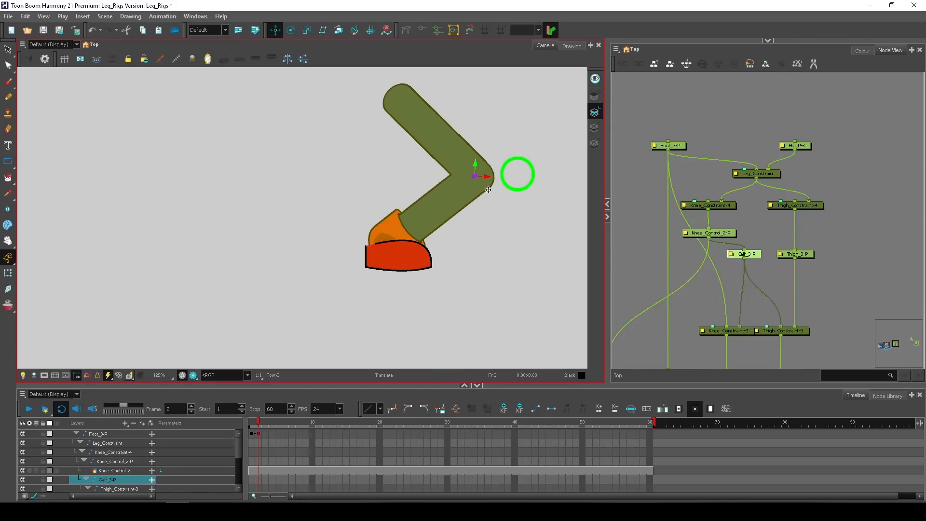
pyautogui.scroll(1, 510, 265)
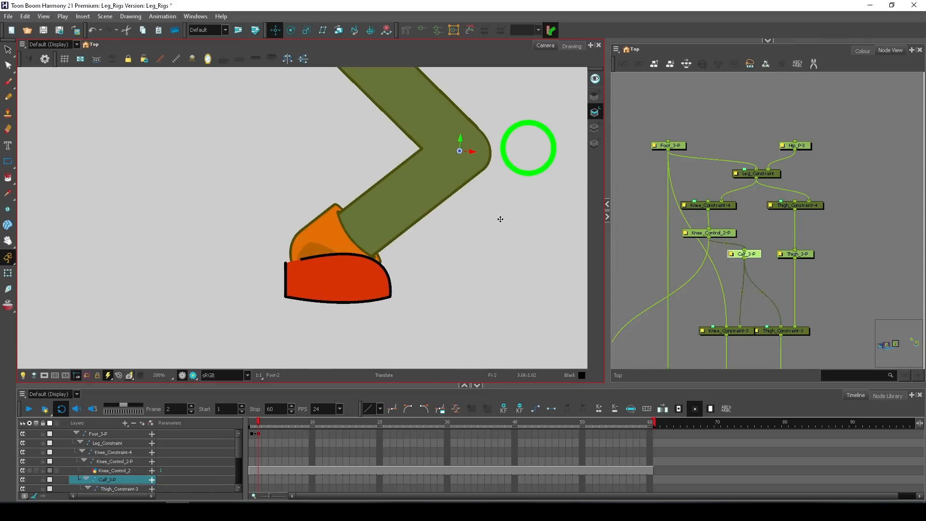
pyautogui.scroll(-2, 500, 219)
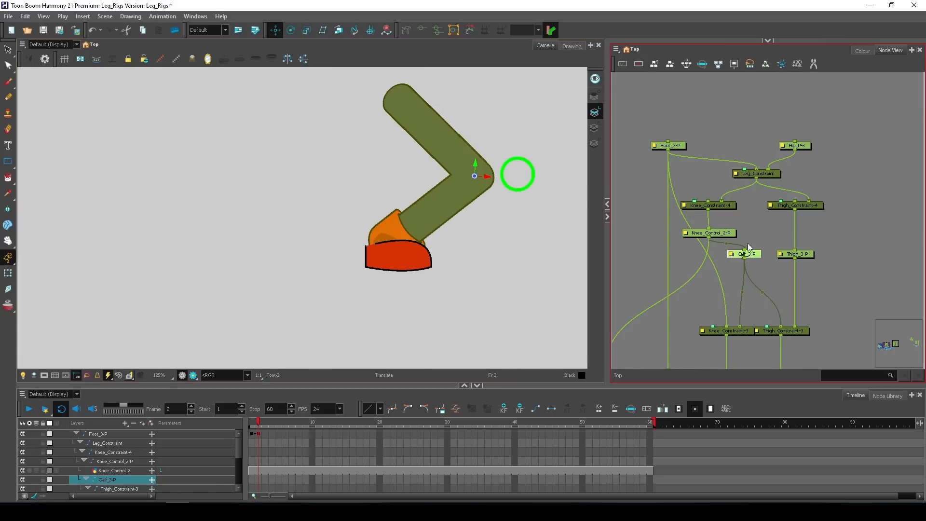
# Move Foot_3-P forward to open the knee, and nudge Calf_3-P slightly upward at the joint.
pyautogui.click(762, 185)
pyautogui.click(797, 146)
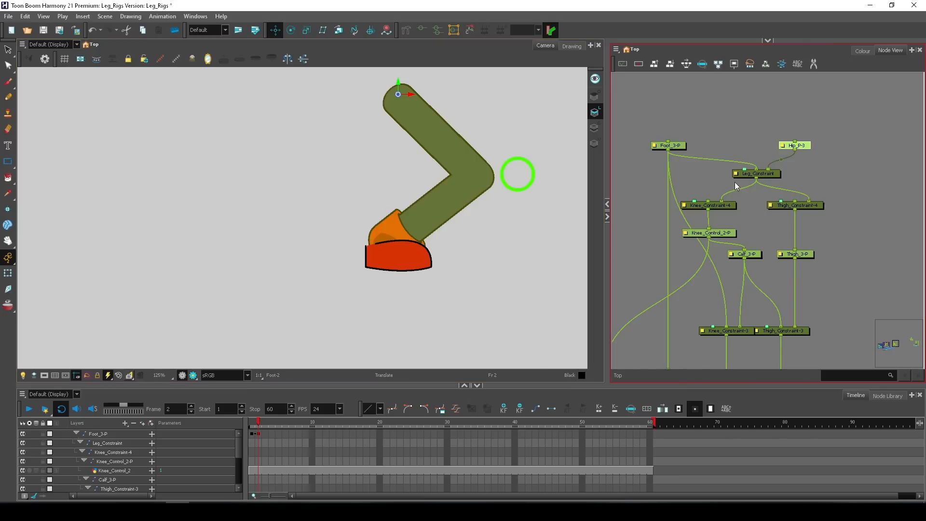
pyautogui.click(670, 146)
pyautogui.moveTo(354, 250); pyautogui.dragTo(523, 281)
pyautogui.click(752, 253)
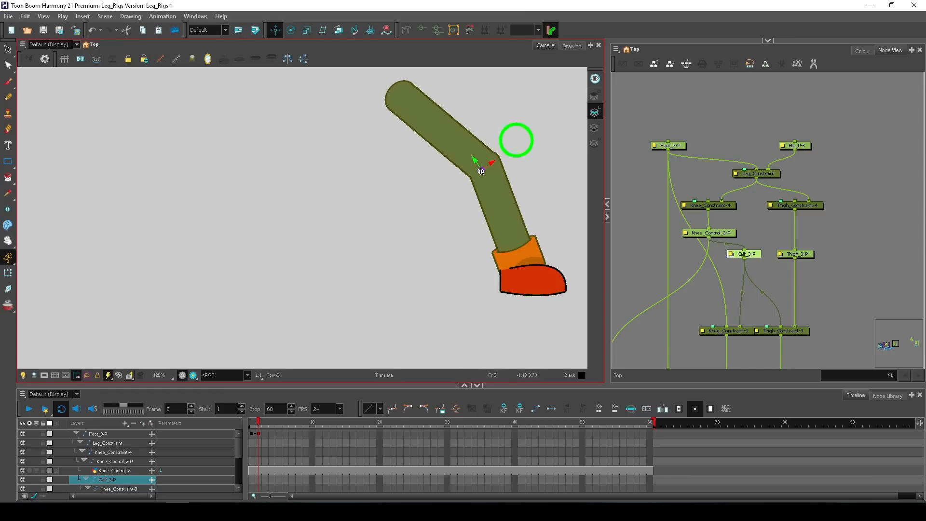
pyautogui.moveTo(476, 175); pyautogui.dragTo(483, 164)
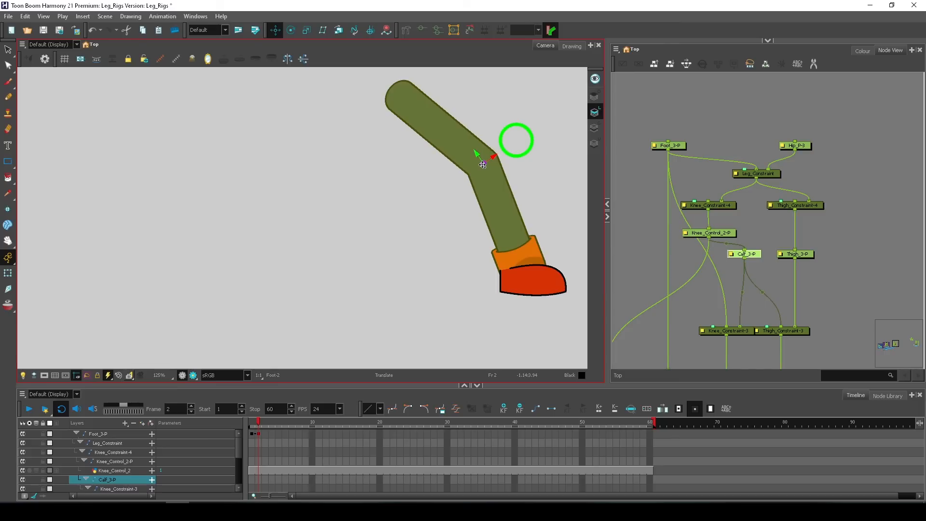
# Test the bend on frame 2 by raising Foot_3-P below the knee and lowering it under the hip.
pyautogui.click(803, 147)
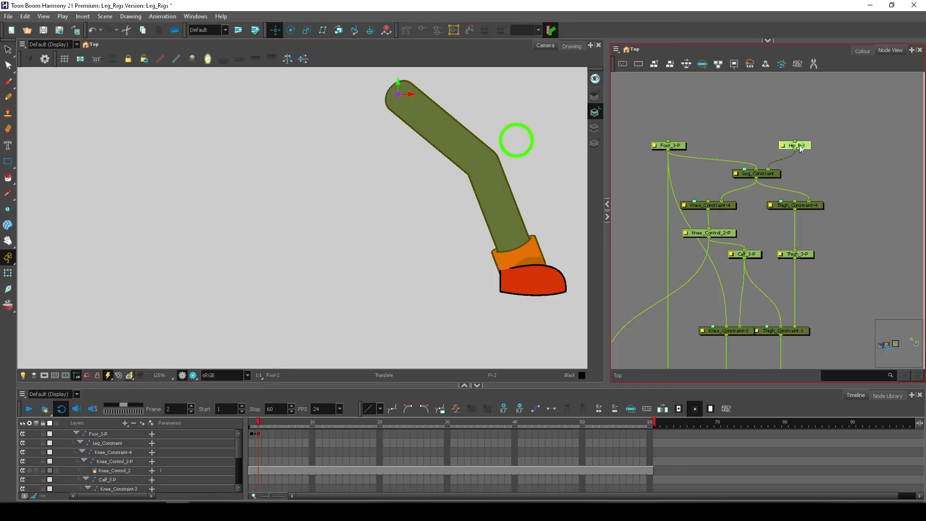
pyautogui.click(679, 147)
pyautogui.moveTo(528, 298); pyautogui.dragTo(482, 221)
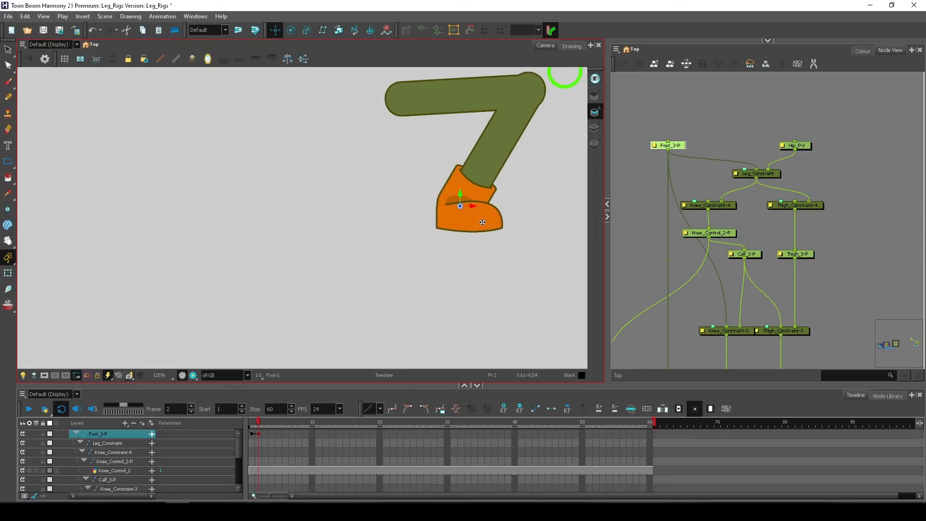
pyautogui.scroll(-2, 482, 222)
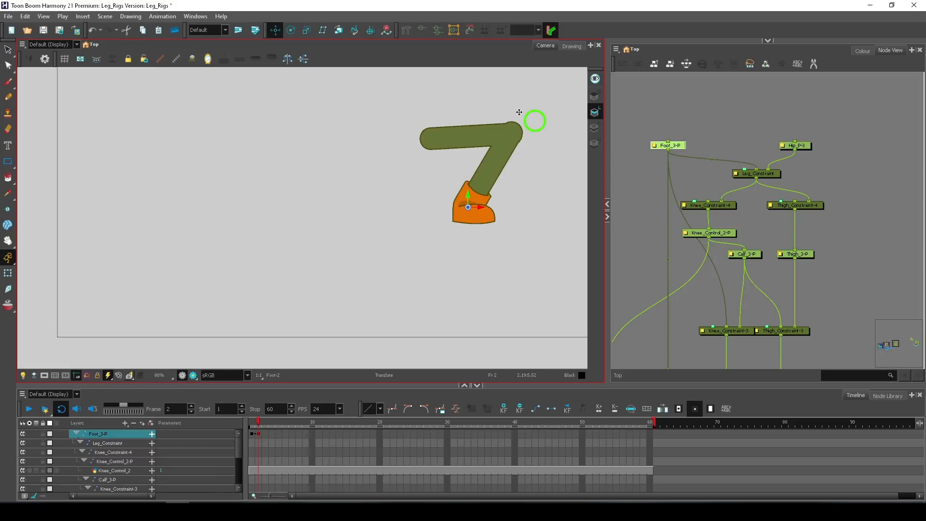
pyautogui.moveTo(479, 221); pyautogui.dragTo(449, 292)
# Delete Foot_3-P's keyframe on frame 2 and return to frame 1.
pyautogui.click(252, 433)
pyautogui.click(258, 433)
pyautogui.rightClick(259, 433)
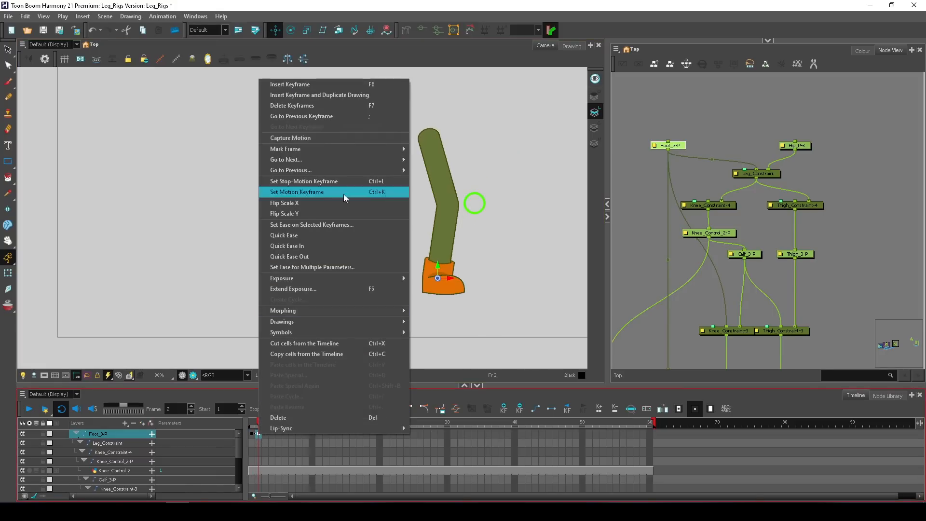
pyautogui.click(298, 105)
pyautogui.scroll(-2, 398, 241)
pyautogui.click(252, 433)
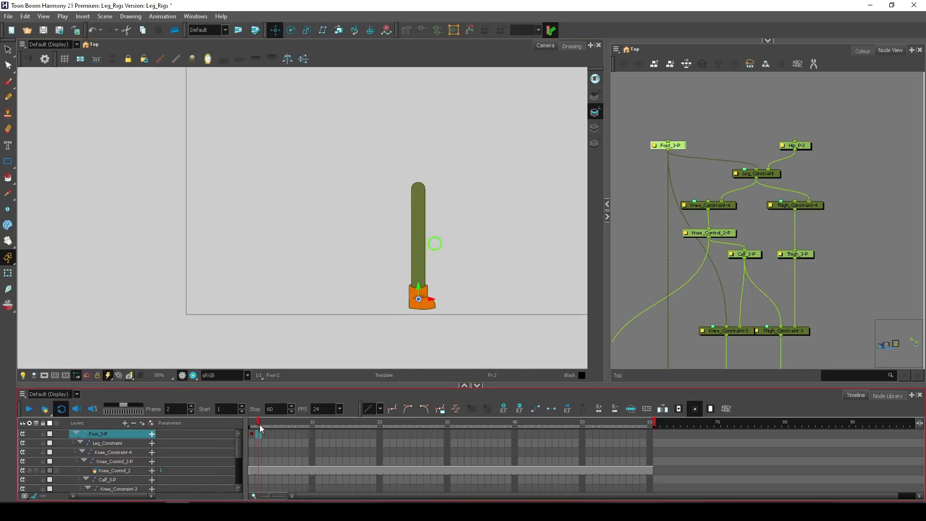
# Set the layer colour of the Knee_Control_2-P peg to red.
pyautogui.click(849, 159)
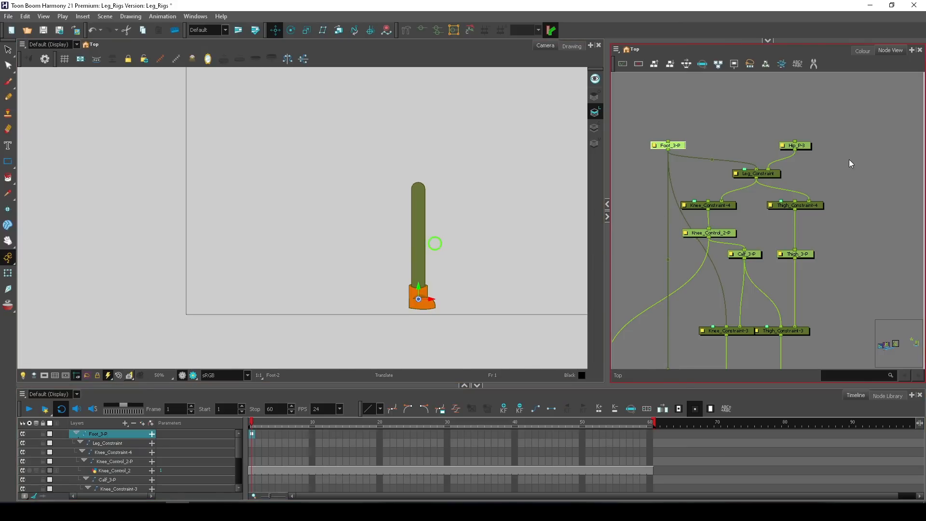
pyautogui.click(675, 146)
pyautogui.click(803, 147)
pyautogui.rightClick(728, 238)
pyautogui.press('Escape')
pyautogui.click(685, 233)
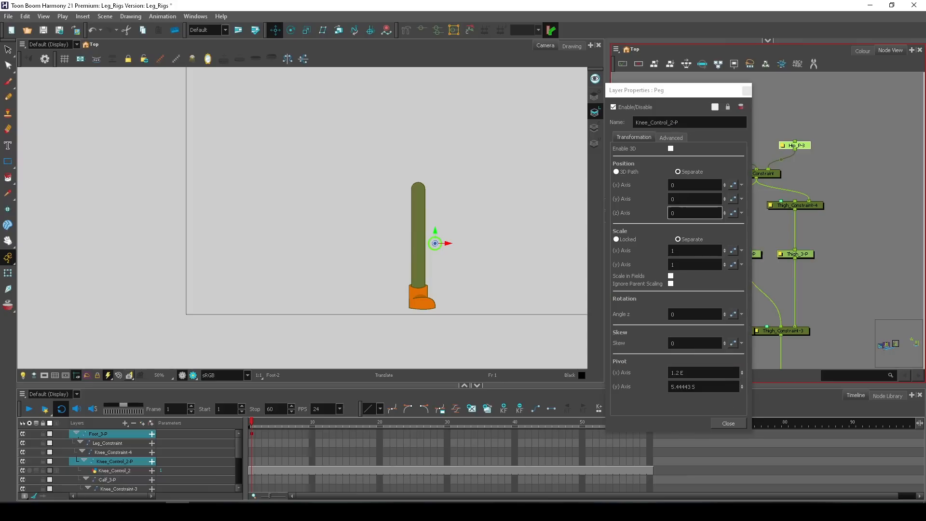
pyautogui.click(715, 107)
pyautogui.click(570, 235)
pyautogui.click(583, 232)
pyautogui.click(734, 341)
pyautogui.click(728, 422)
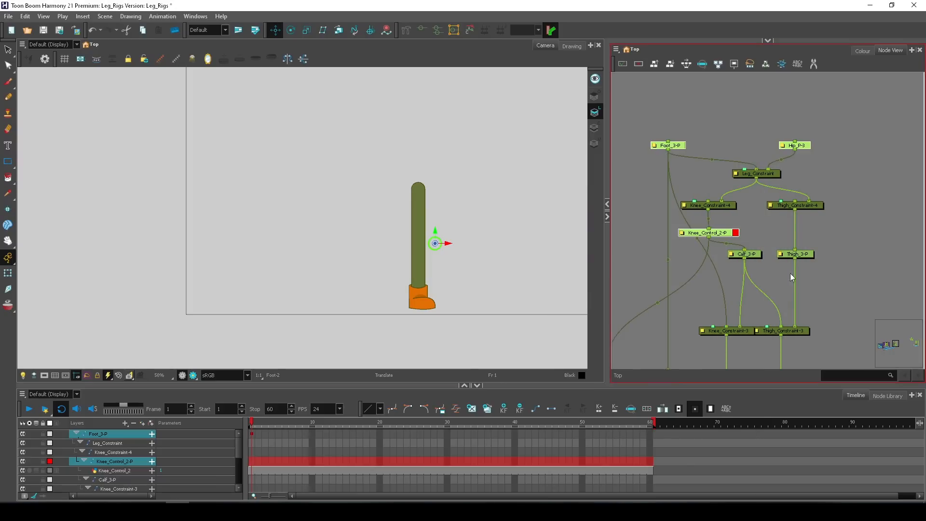
# Set the layer colour of the Hip_P-3 peg to red.
pyautogui.doubleClick(809, 147)
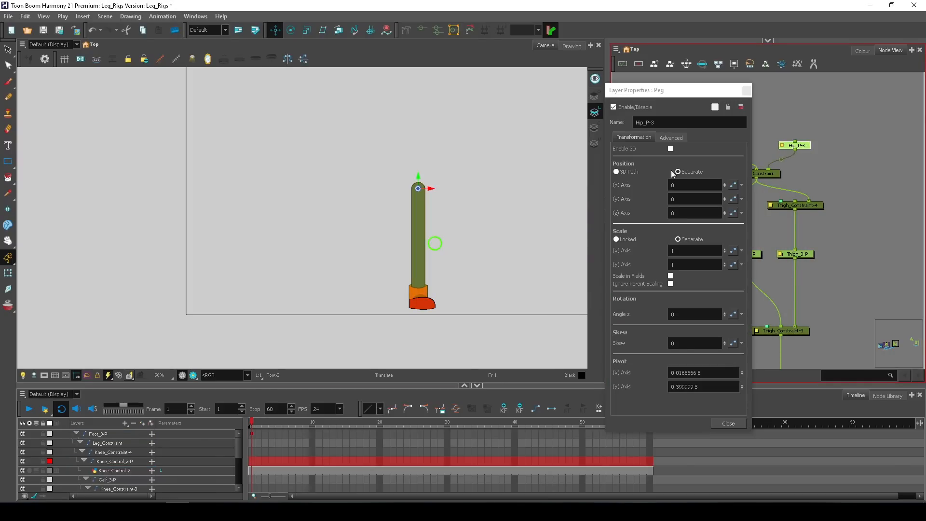
pyautogui.click(714, 106)
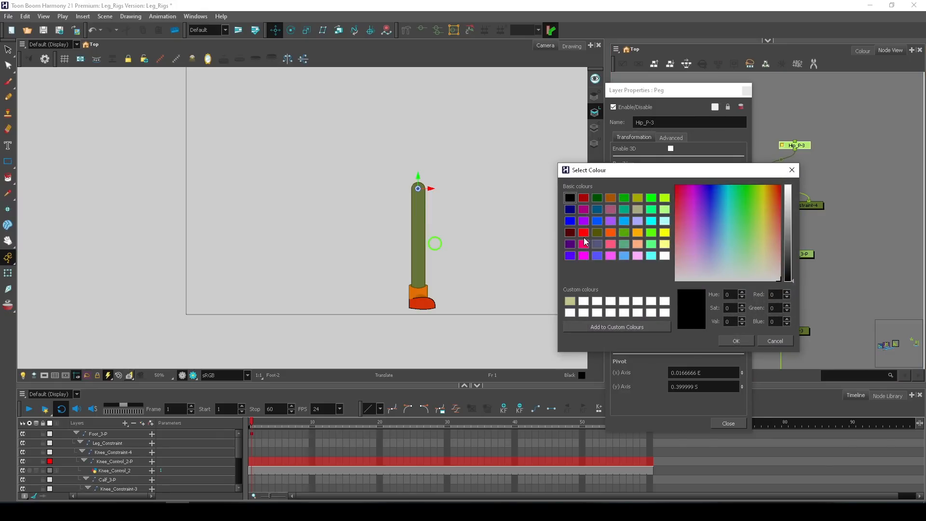
pyautogui.click(583, 233)
pyautogui.click(750, 339)
pyautogui.click(727, 423)
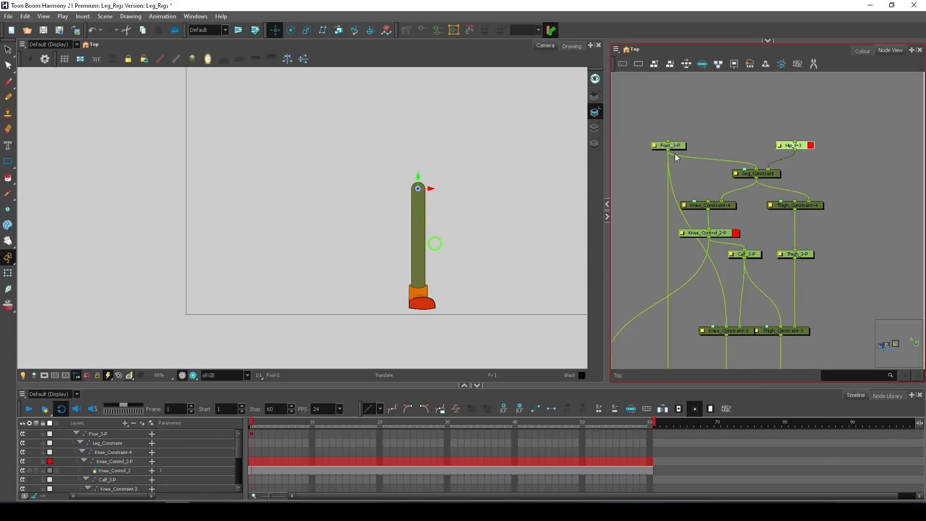
# Set the layer colour of the Foot_3-P peg to red.
pyautogui.doubleClick(675, 147)
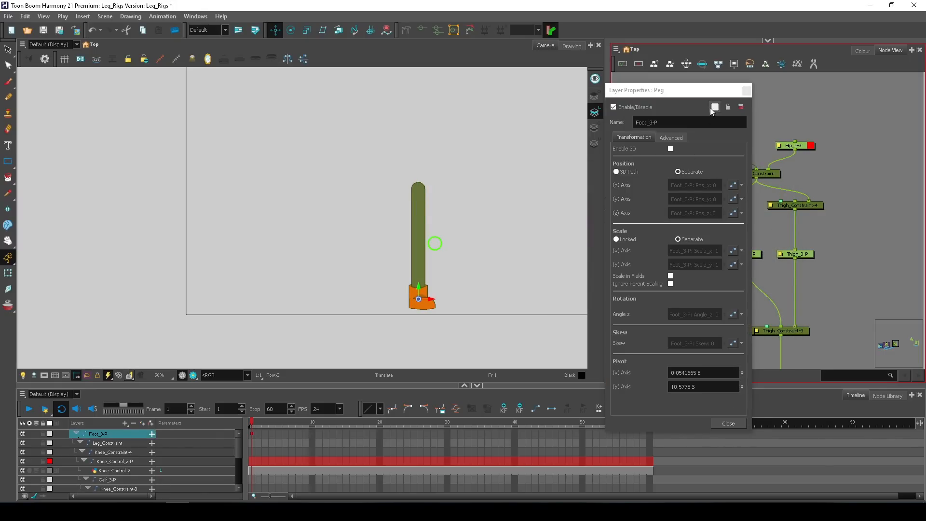
pyautogui.click(714, 107)
pyautogui.click(583, 236)
pyautogui.click(736, 341)
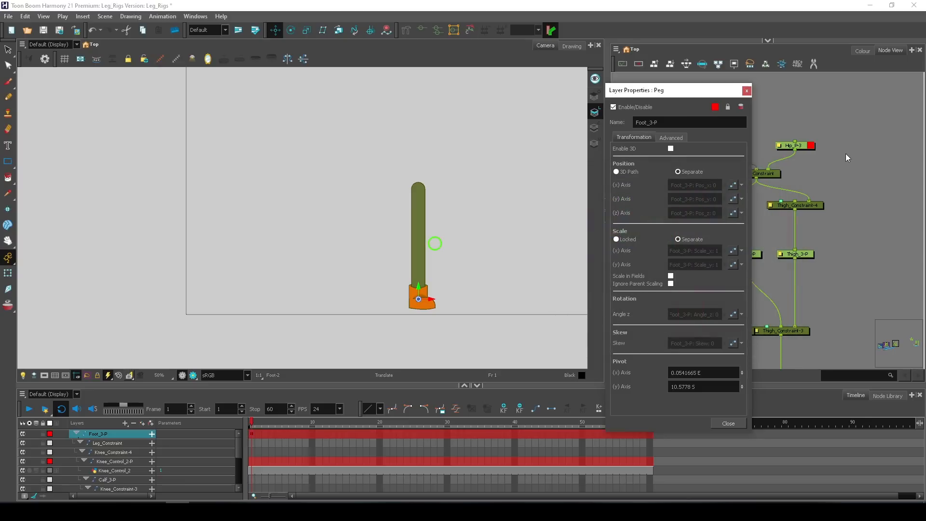
pyautogui.click(746, 91)
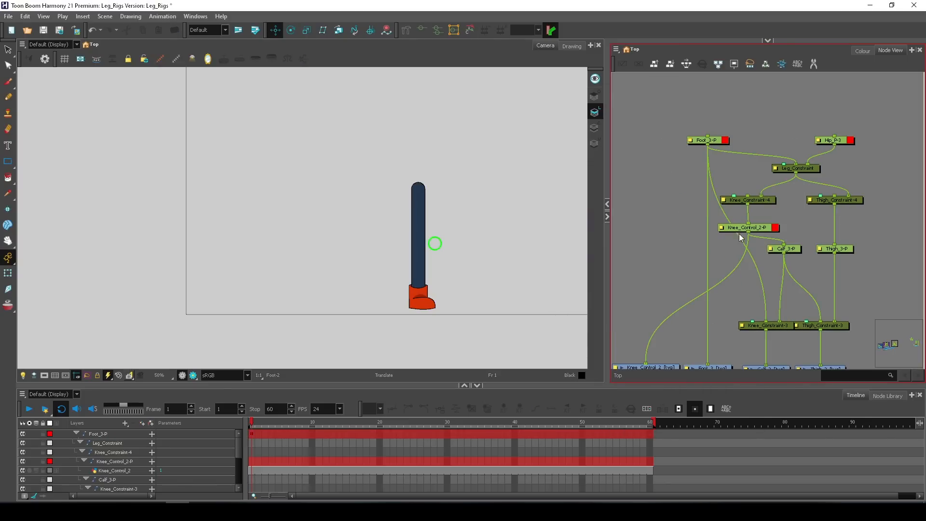
# Try moving Knee_Control_2-P up and away from the straight leg, and undo the move.
pyautogui.click(738, 227)
pyautogui.scroll(2, 439, 243)
pyautogui.moveTo(440, 248); pyautogui.dragTo(455, 237)
pyautogui.hotkey('ctrl', 'z')
# Test the rig by raising Foot_3-P to bend the leg and shifting Knee_Control_2-P, and undo the moves.
pyautogui.click(714, 142)
pyautogui.moveTo(422, 355); pyautogui.dragTo(417, 267)
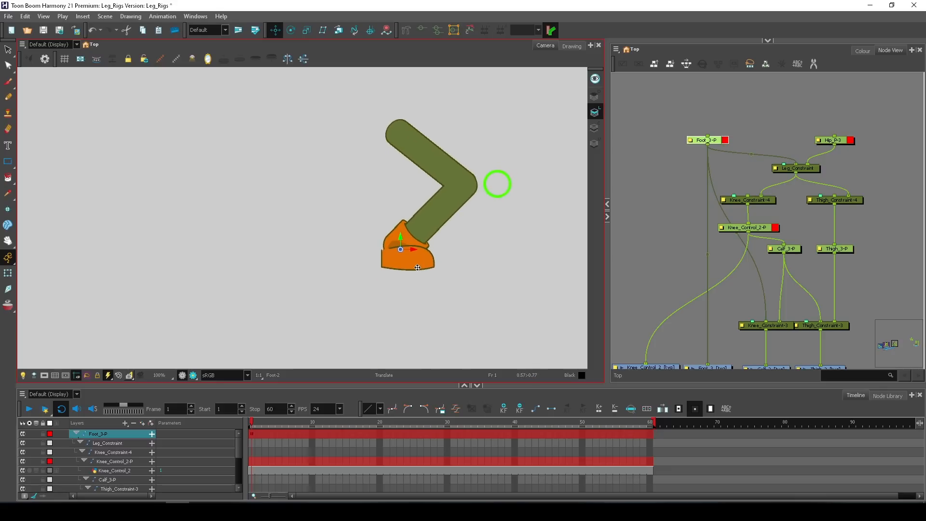
pyautogui.scroll(3, 376, 251)
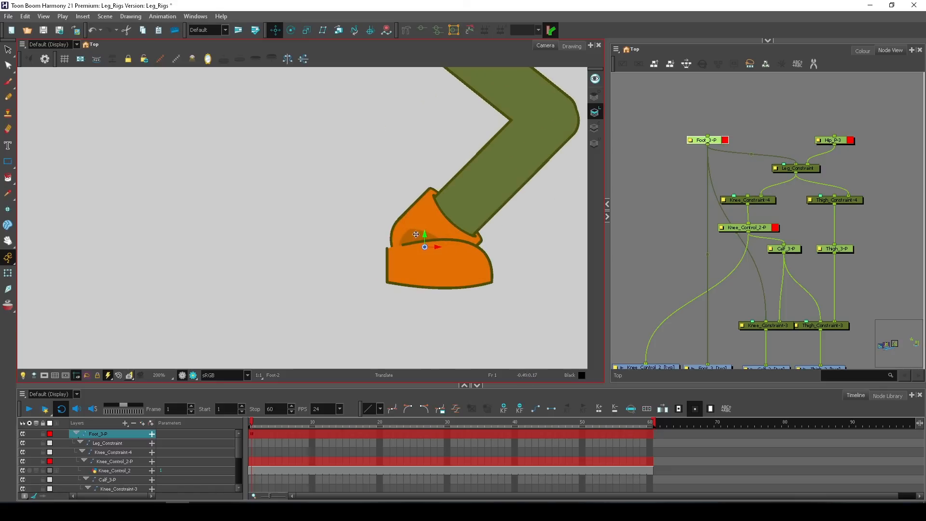
pyautogui.scroll(-3, 415, 234)
pyautogui.click(717, 143)
pyautogui.click(747, 227)
pyautogui.moveTo(541, 161); pyautogui.dragTo(562, 169)
pyautogui.hotkey('ctrl', 'z')
pyautogui.hotkey('ctrl', 'z')
pyautogui.hotkey('ctrl', 'z')
pyautogui.hotkey('ctrl', 'z')
pyautogui.hotkey('ctrl', 'z')
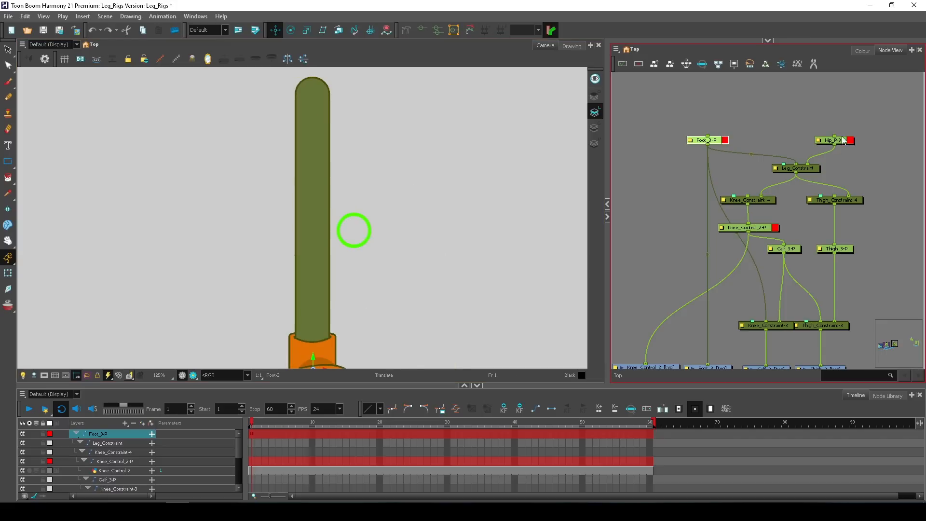
# Test the leg bend by lowering Hip_P-3 towards the planted foot, and undo the hip moves.
pyautogui.moveTo(316, 110); pyautogui.dragTo(313, 154)
pyautogui.scroll(-1, 331, 218)
pyautogui.moveTo(339, 222); pyautogui.dragTo(378, 240)
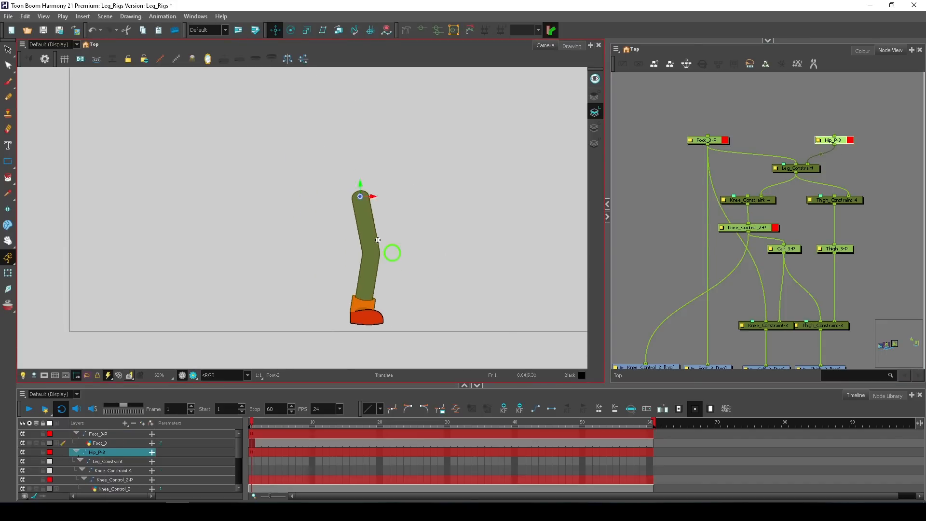
pyautogui.scroll(2, 377, 240)
pyautogui.moveTo(364, 190); pyautogui.dragTo(358, 252)
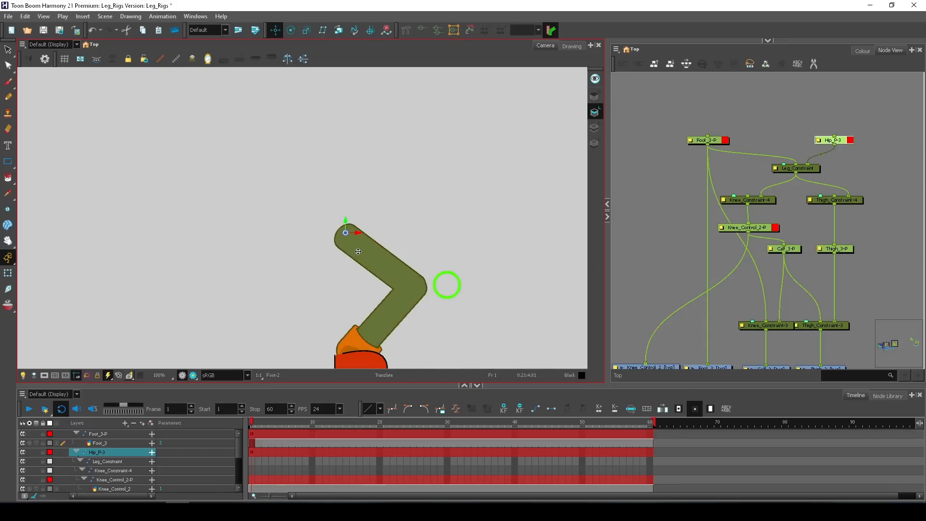
pyautogui.hotkey('ctrl', 'z')
pyautogui.hotkey('ctrl', 'z')
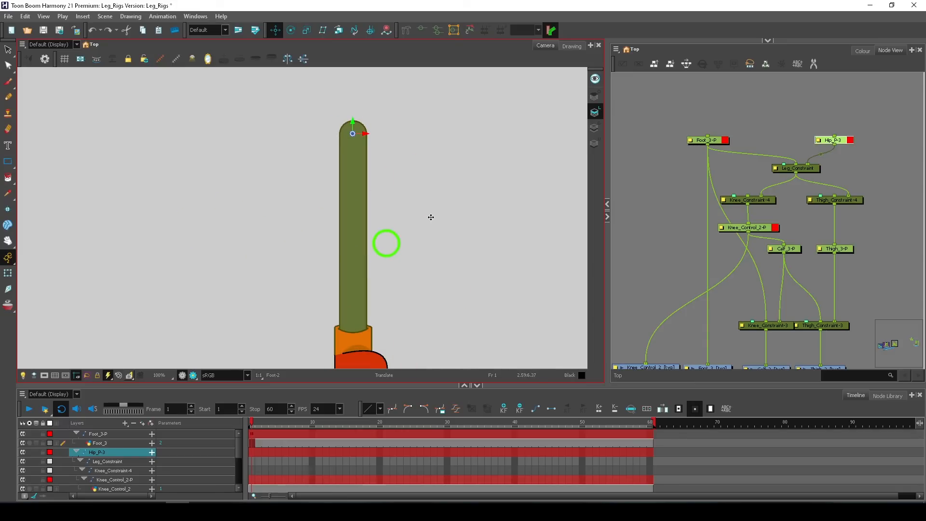
# Select the finished leg rig's nodes and examine the network from its pegs down to the composite.
pyautogui.scroll(-5, 713, 241)
pyautogui.moveTo(740, 266); pyautogui.dragTo(823, 270)
pyautogui.moveTo(711, 163); pyautogui.dragTo(803, 273)
pyautogui.scroll(3, 813, 285)
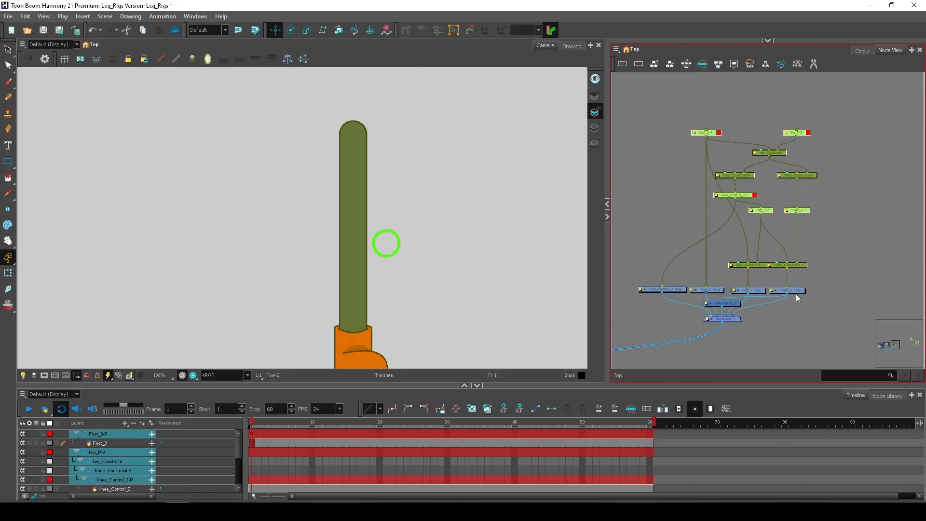
pyautogui.scroll(2, 800, 299)
pyautogui.moveTo(766, 311); pyautogui.dragTo(796, 317)
pyautogui.scroll(-2, 722, 181)
pyautogui.moveTo(656, 191); pyautogui.dragTo(715, 201)
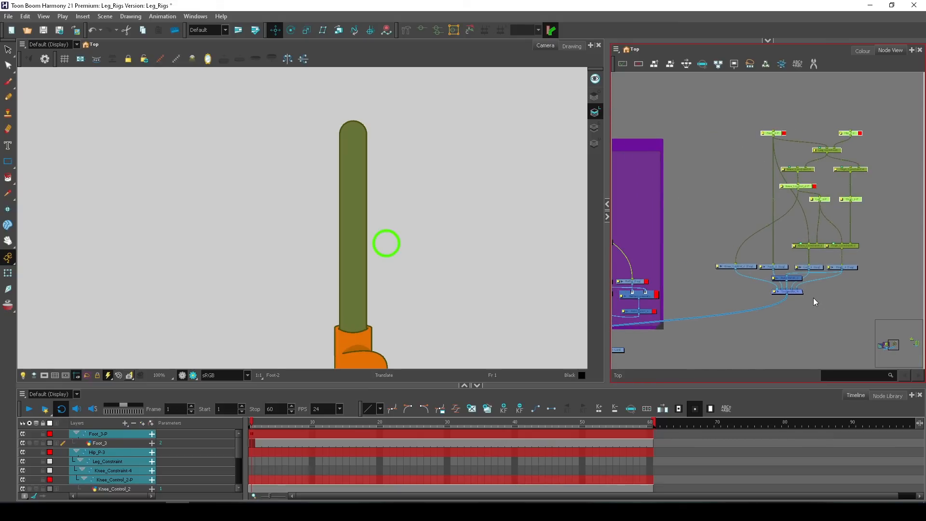
# Examine the IK Two Point Constraint backdrop's node network beside the finished leg rig.
pyautogui.moveTo(700, 227); pyautogui.dragTo(821, 219)
pyautogui.click(724, 140)
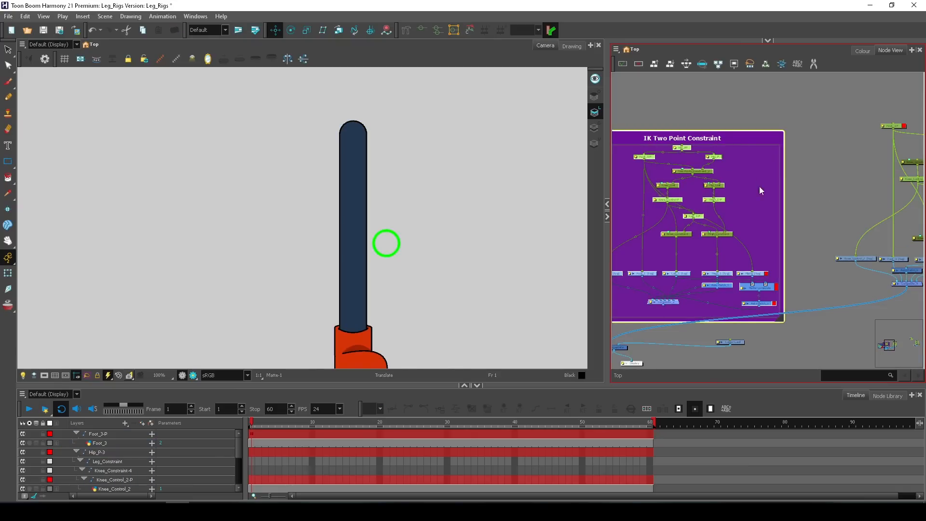
pyautogui.click(817, 178)
pyautogui.moveTo(842, 187)
pyautogui.mouseDown()
pyautogui.moveTo(716, 187)
pyautogui.moveTo(847, 182)
pyautogui.mouseUp()
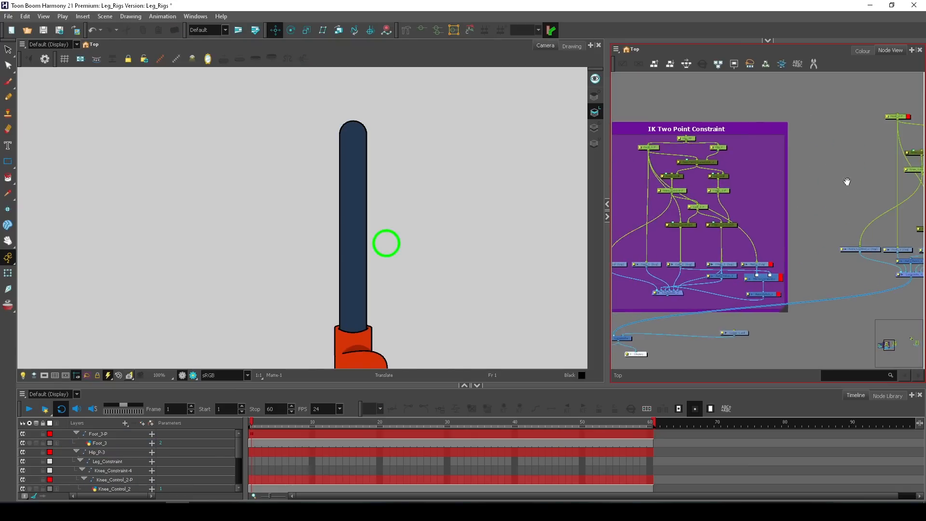
pyautogui.scroll(-2, 844, 182)
pyautogui.moveTo(746, 144)
pyautogui.mouseDown()
pyautogui.moveTo(759, 86)
pyautogui.moveTo(782, 81)
pyautogui.moveTo(748, 85)
pyautogui.moveTo(752, 137)
pyautogui.moveTo(735, 147)
pyautogui.mouseUp()
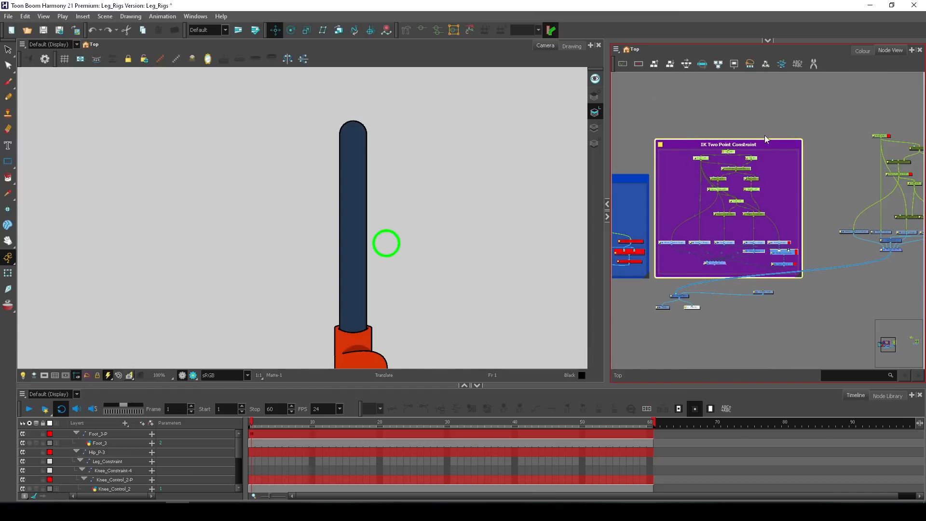
pyautogui.moveTo(831, 180); pyautogui.dragTo(777, 177)
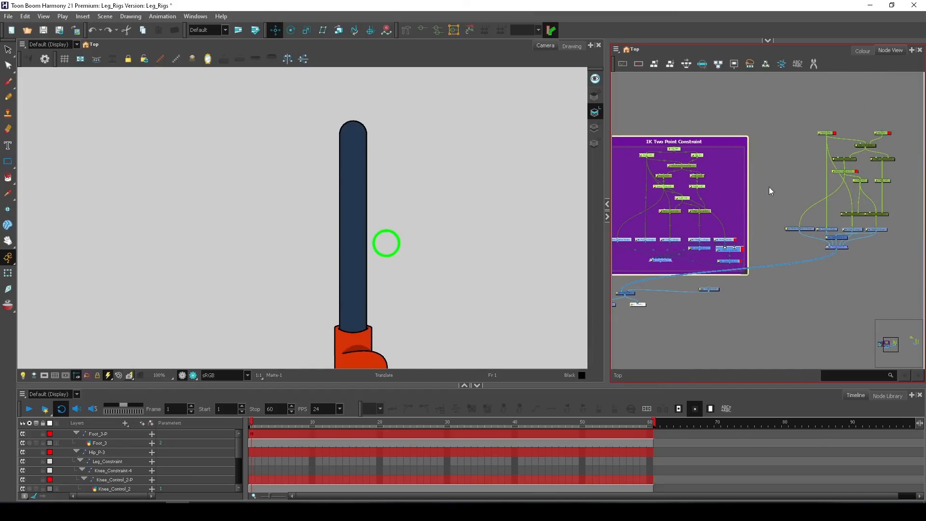
# Select all nodes of the finished leg rig and insert a backdrop around them.
pyautogui.scroll(-2, 651, 196)
pyautogui.moveTo(709, 214); pyautogui.dragTo(718, 241)
pyautogui.scroll(5, 755, 231)
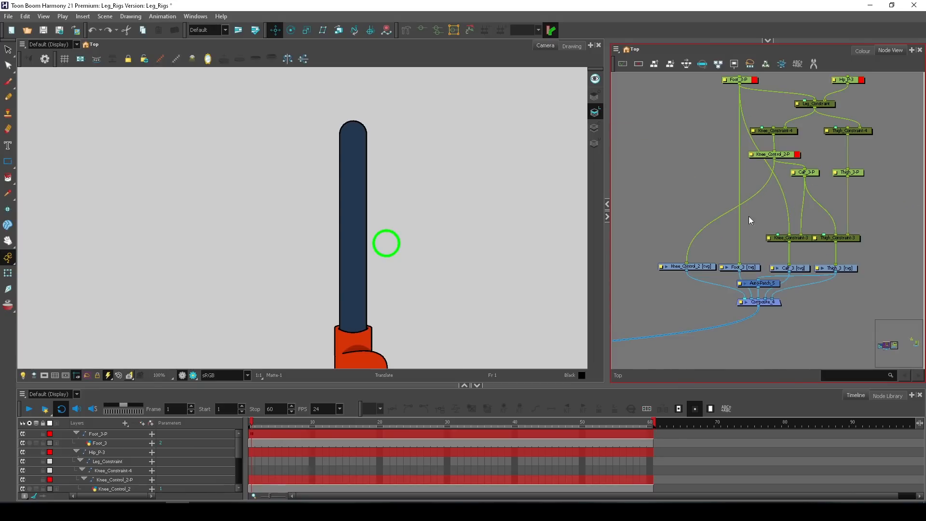
pyautogui.scroll(-3, 748, 216)
pyautogui.moveTo(667, 100)
pyautogui.mouseDown()
pyautogui.moveTo(829, 248)
pyautogui.moveTo(849, 279)
pyautogui.mouseUp()
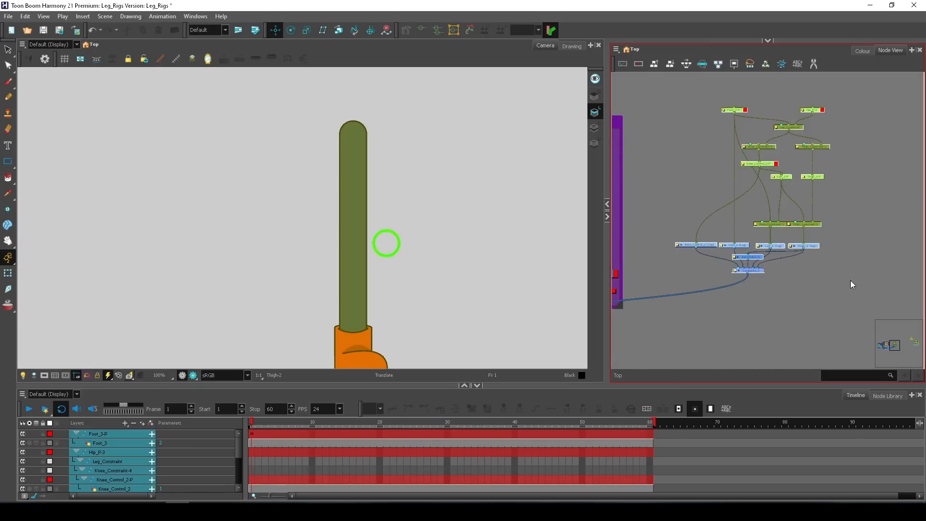
pyautogui.click(616, 49)
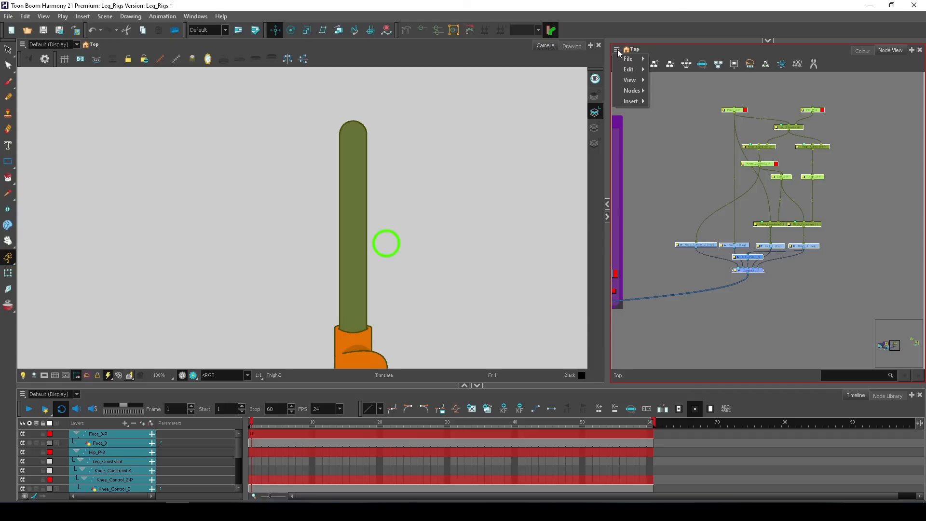
pyautogui.moveTo(629, 104)
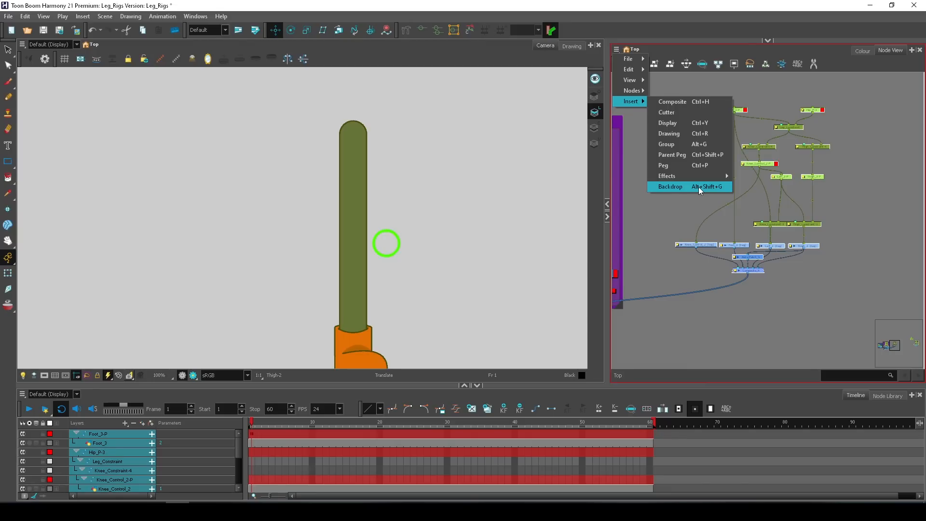
pyautogui.click(676, 189)
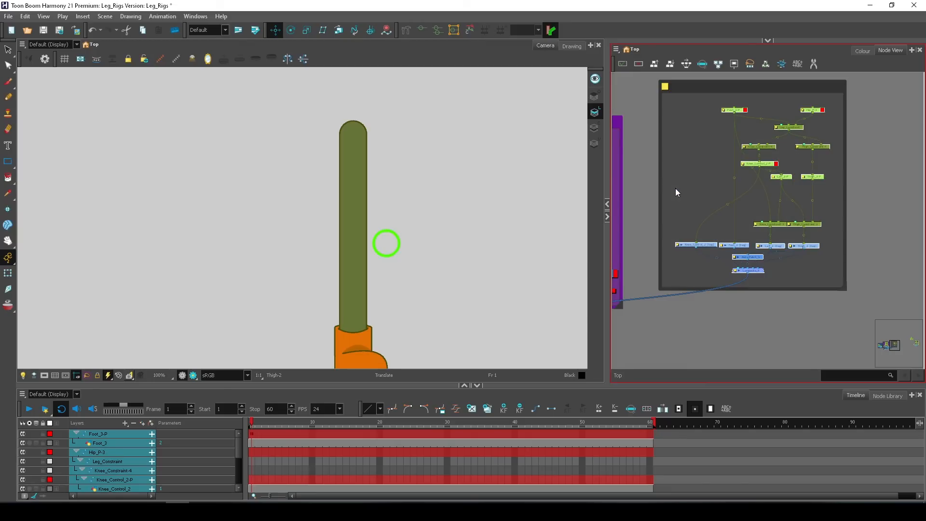
pyautogui.click(654, 144)
# Set the new backdrop's colour to orange and its name to "Leg IK Rig" in its properties.
pyautogui.moveTo(638, 138); pyautogui.dragTo(648, 173)
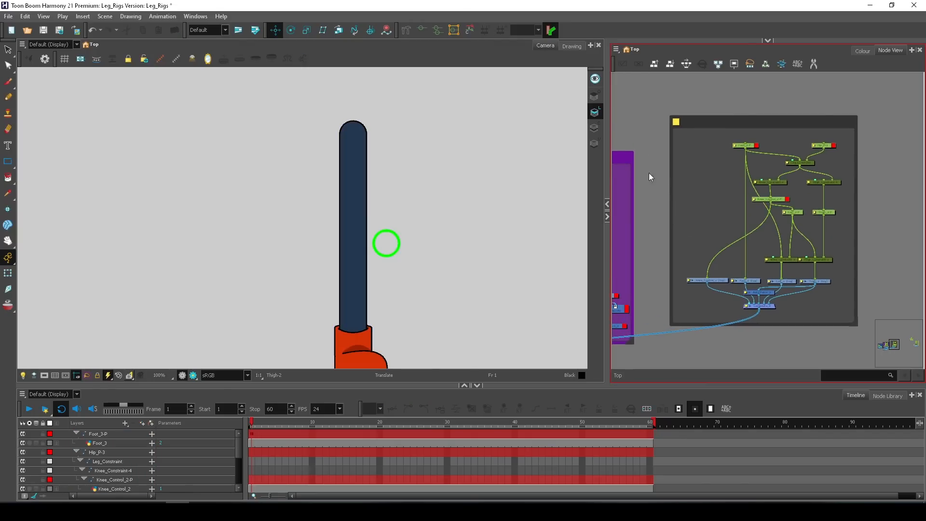
pyautogui.click(677, 123)
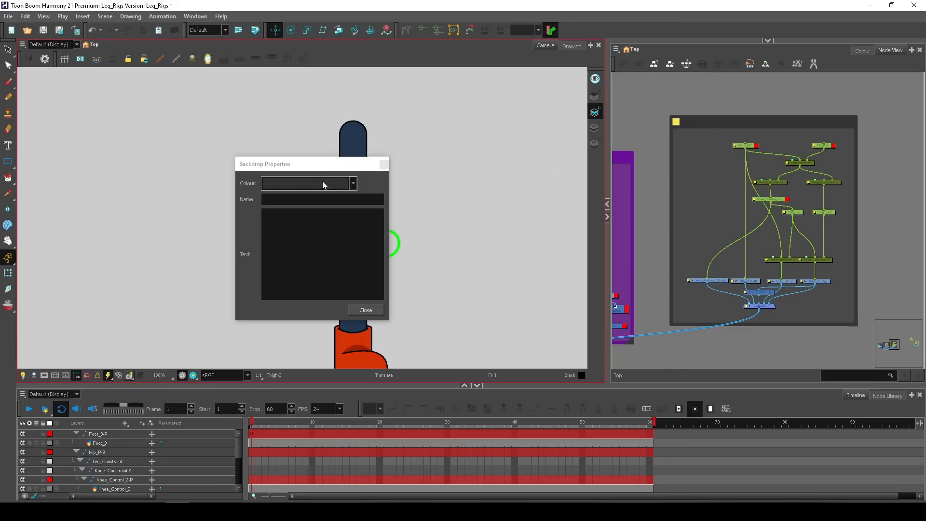
pyautogui.click(431, 177)
pyautogui.scroll(3, 386, 240)
pyautogui.scroll(-3, 386, 240)
pyautogui.scroll(3, 386, 240)
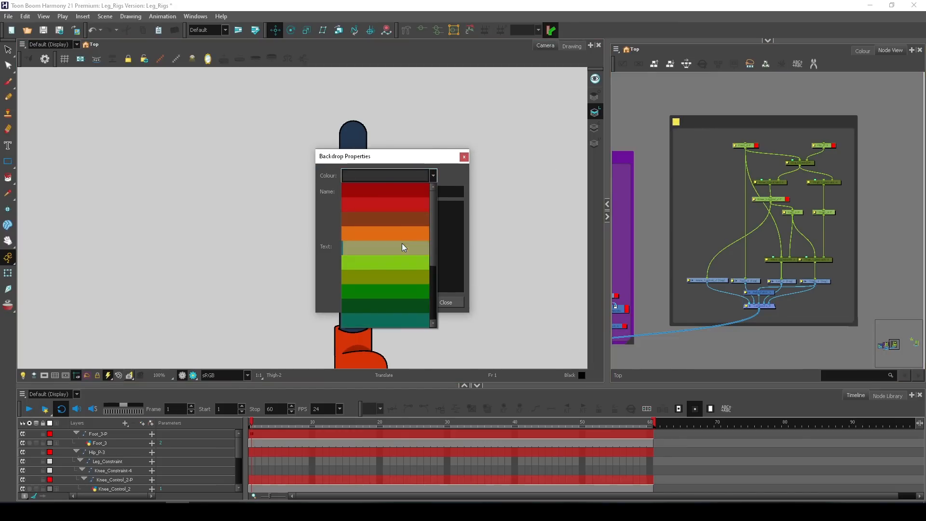
pyautogui.click(403, 236)
pyautogui.click(362, 194)
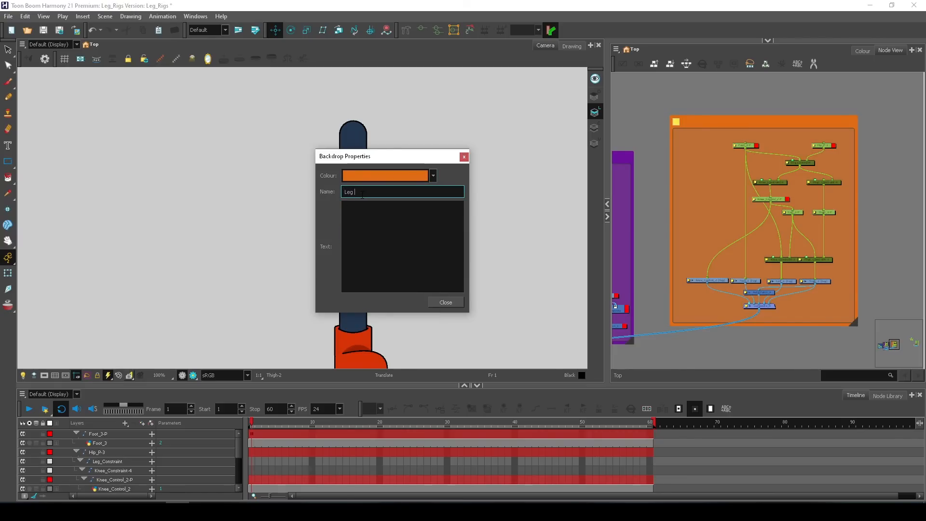
pyautogui.write('Leg IK F')
pyautogui.click(463, 157)
# Shift the Leg IK Rig backdrop slightly down beside the IK Two Point Constraint backdrop and compare the two networks.
pyautogui.moveTo(826, 154); pyautogui.dragTo(765, 161)
pyautogui.scroll(-1, 709, 221)
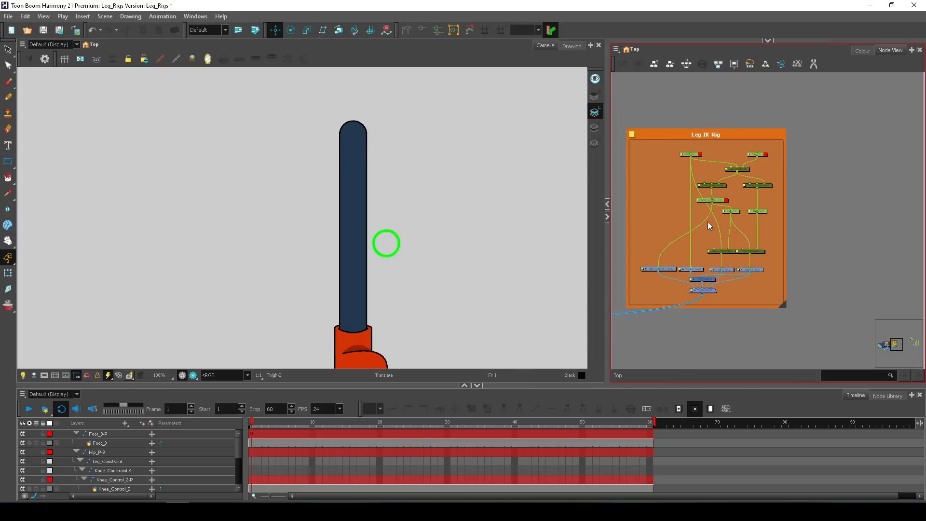
pyautogui.moveTo(708, 221); pyautogui.dragTo(787, 199)
pyautogui.moveTo(780, 123)
pyautogui.mouseDown()
pyautogui.moveTo(788, 143)
pyautogui.moveTo(776, 134)
pyautogui.mouseUp()
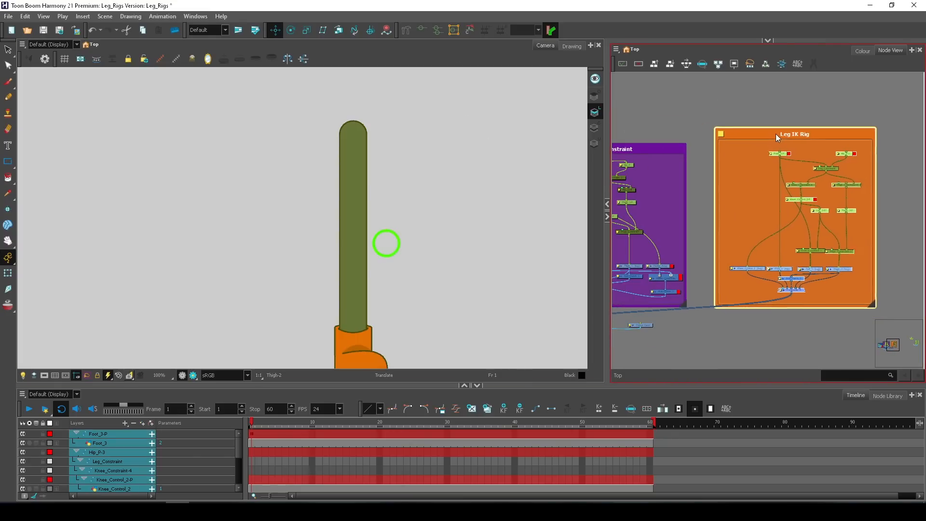
pyautogui.scroll(-2, 722, 255)
pyautogui.scroll(4, 713, 299)
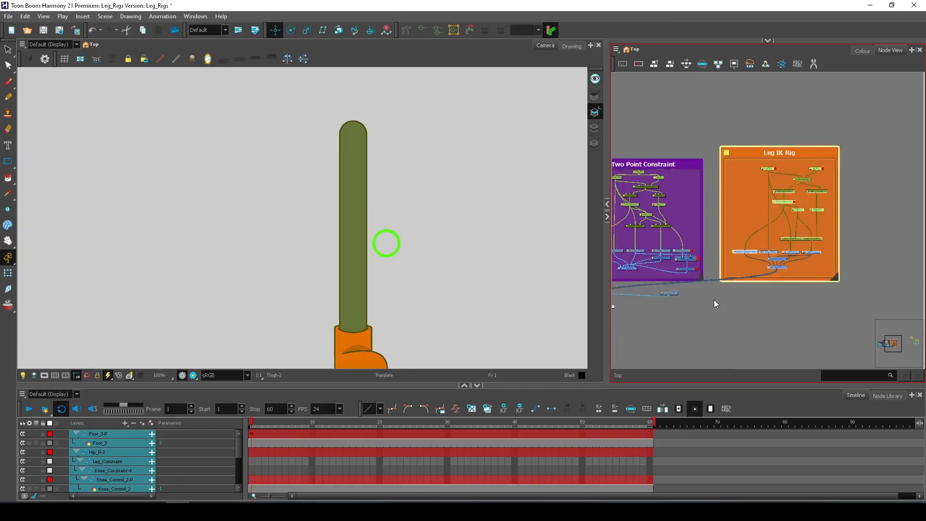
pyautogui.moveTo(713, 299); pyautogui.dragTo(802, 306)
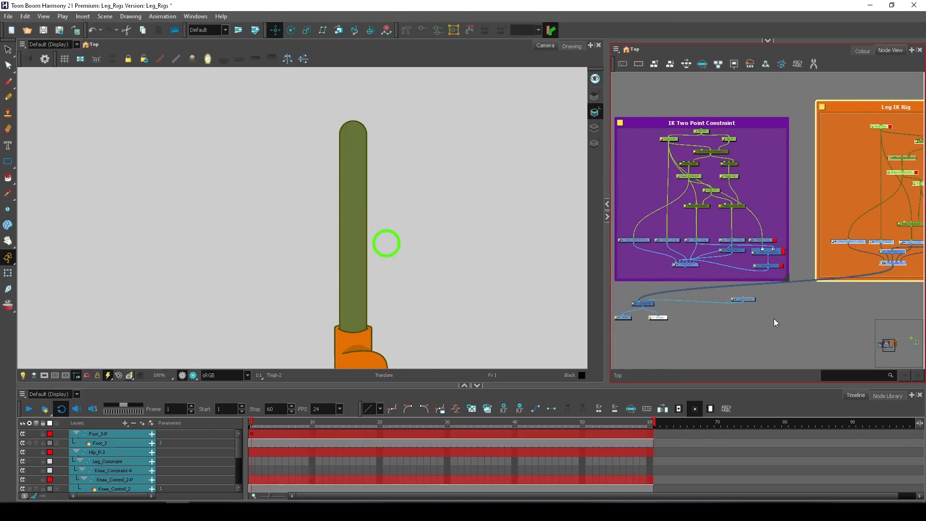
pyautogui.scroll(-1, 777, 319)
pyautogui.moveTo(843, 301); pyautogui.dragTo(765, 311)
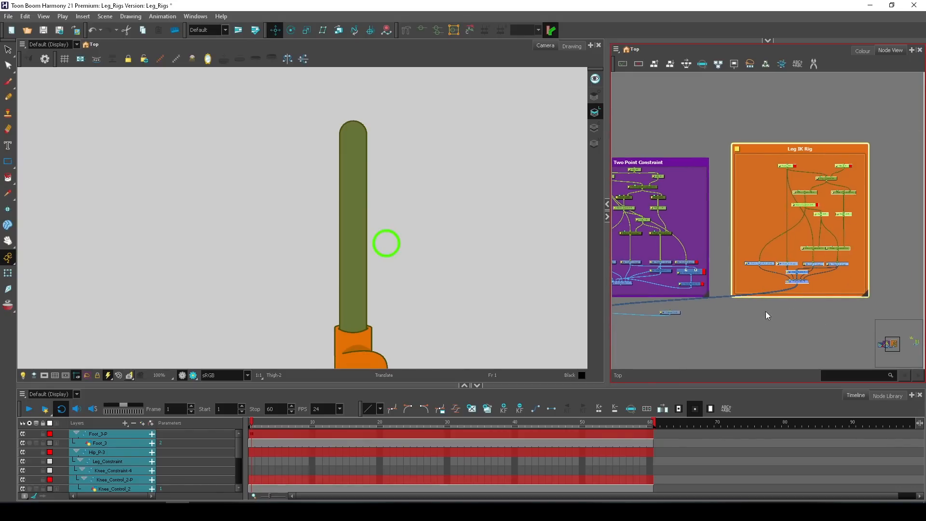